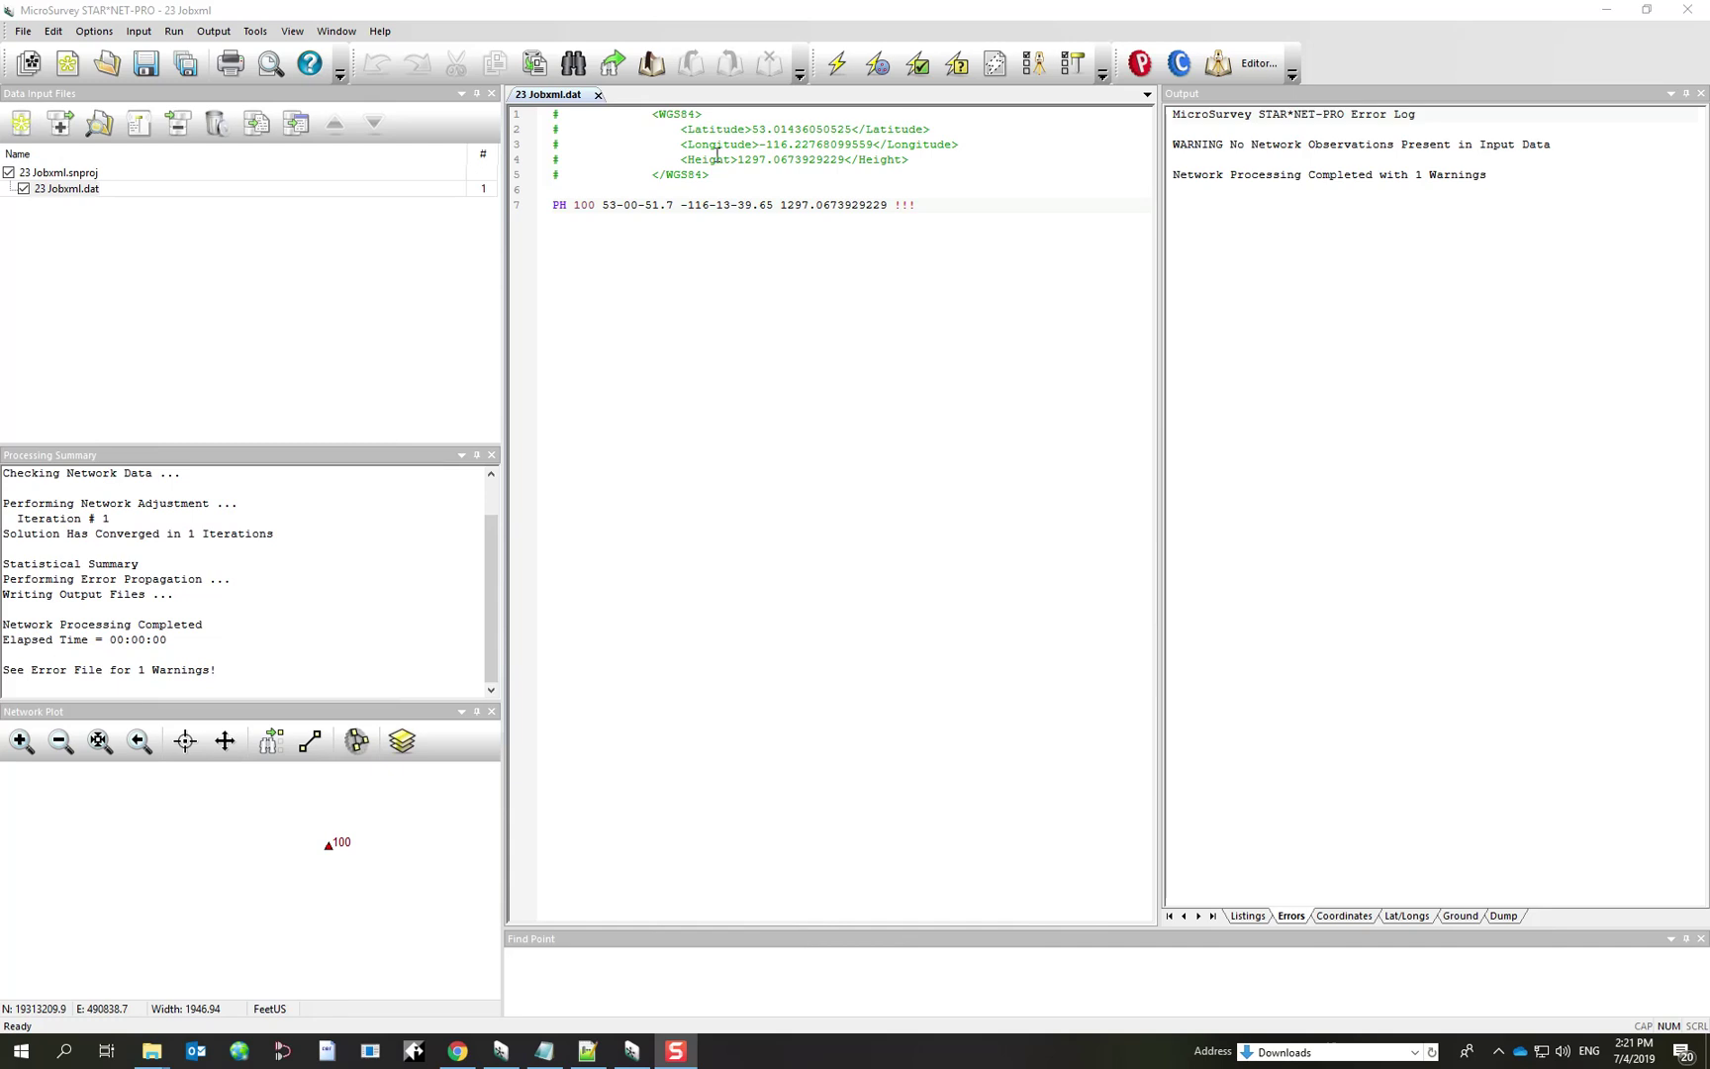
Launch StarJobXML from the MicroSurvey StarNet 9 Start menu group and bring its window forward.
left_click(140, 31)
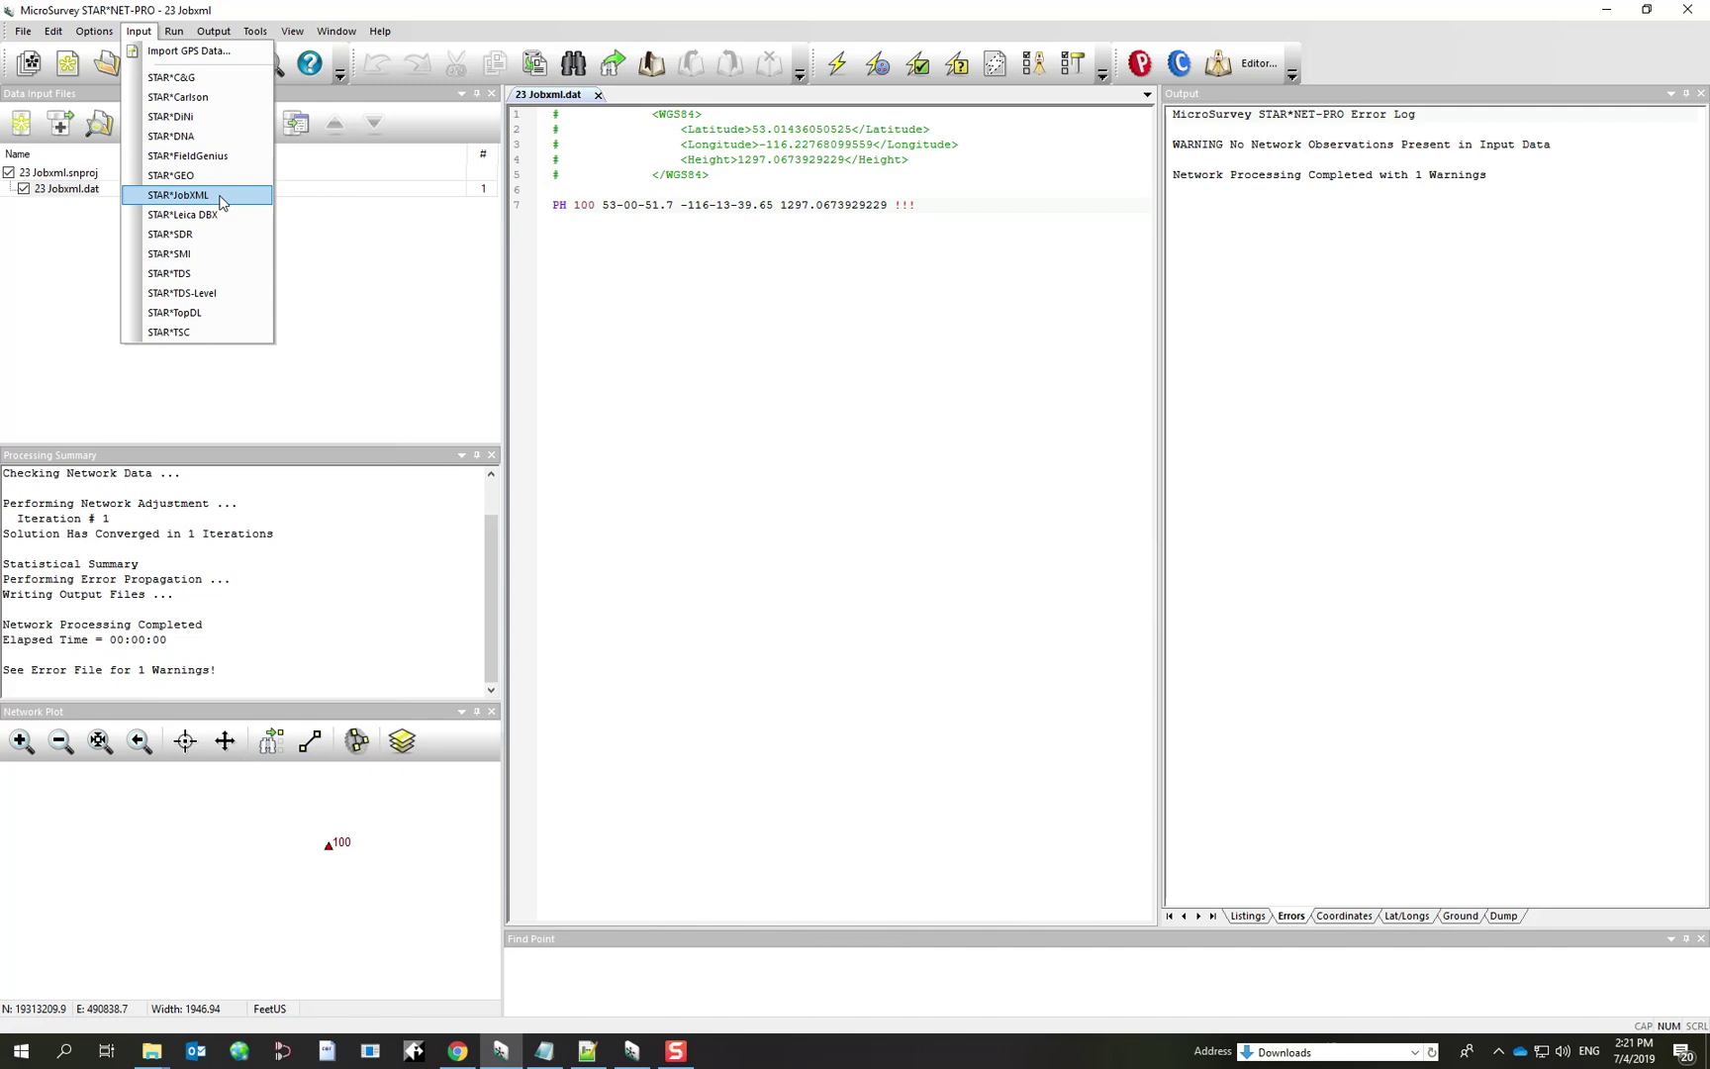
left_click(414, 12)
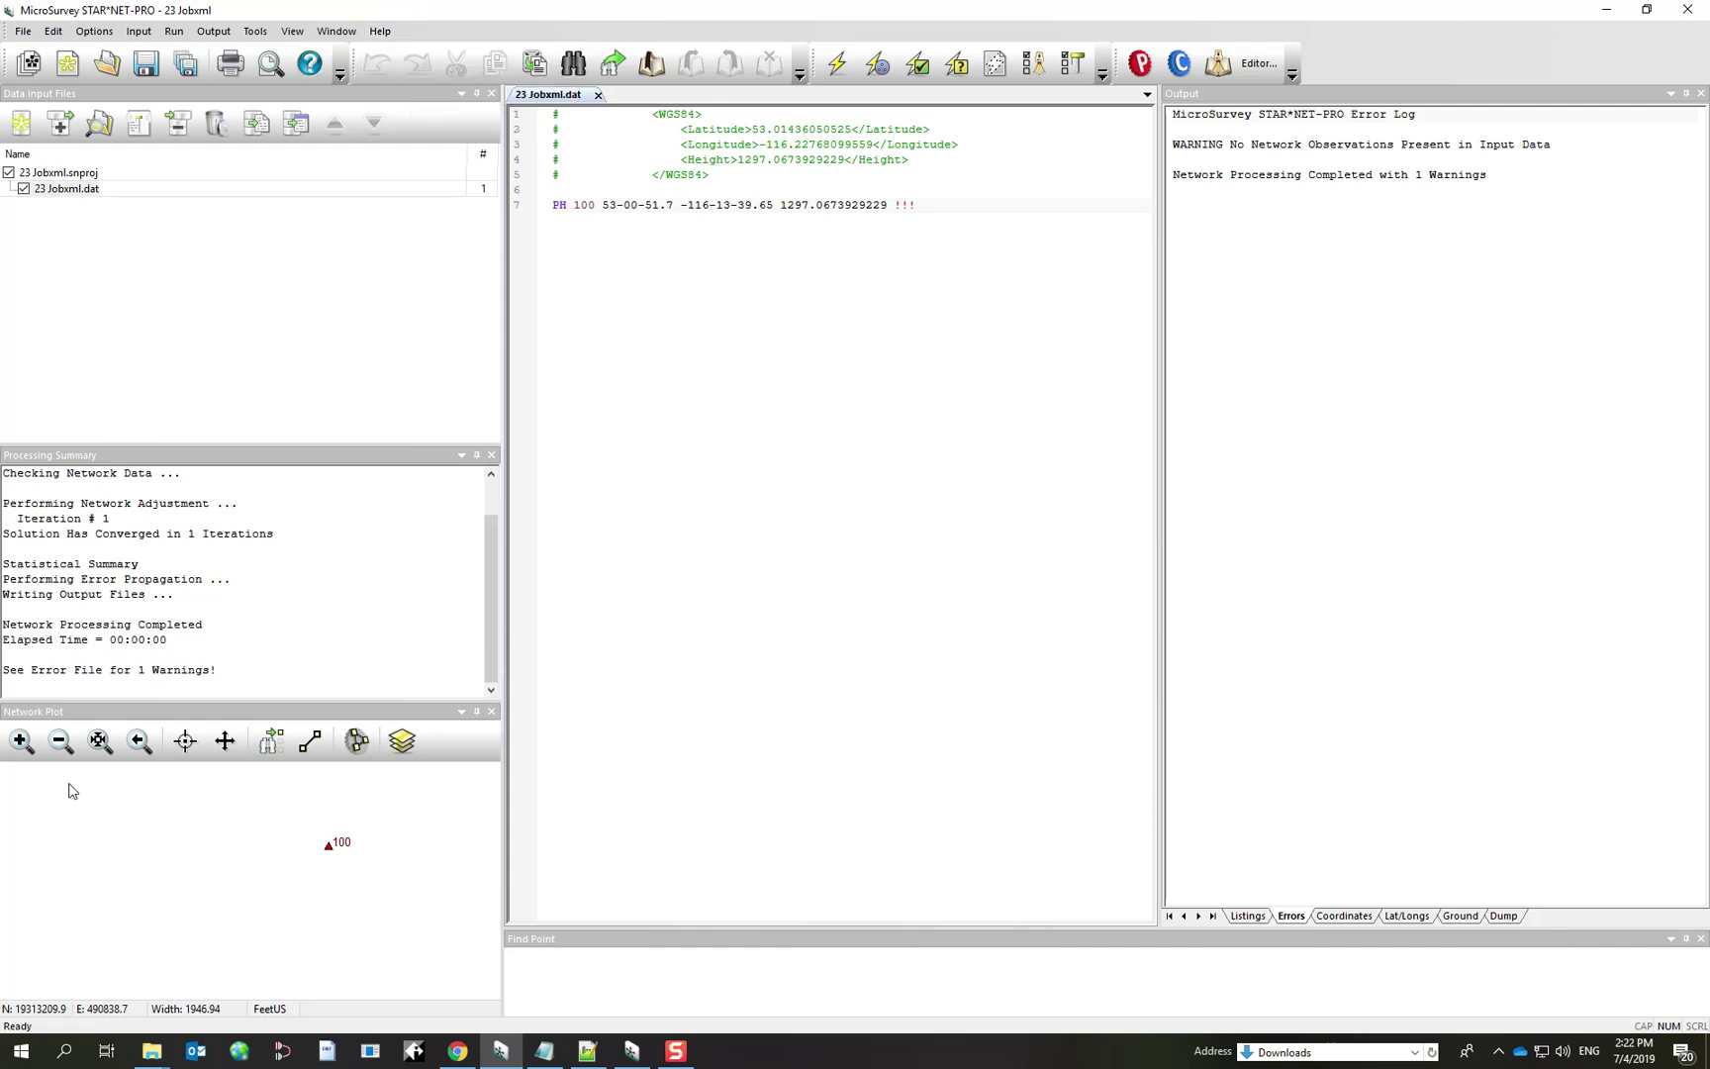
left_click(18, 1059)
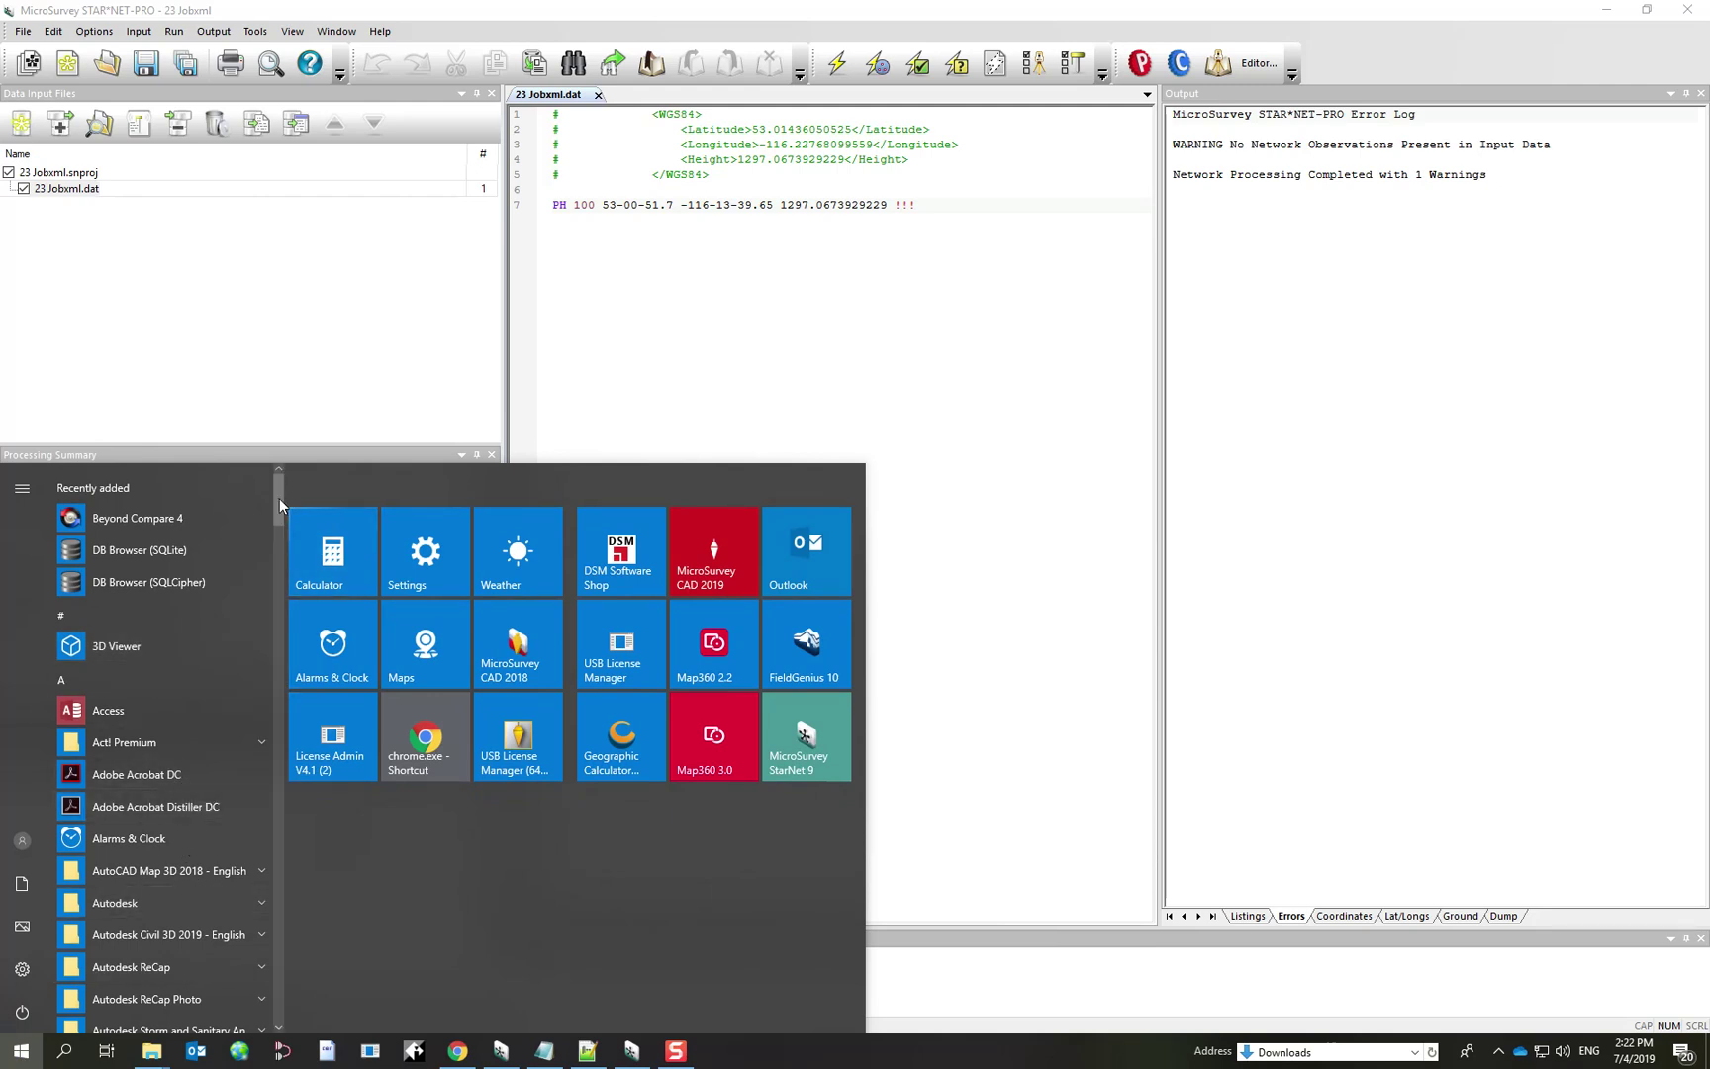
left_click_drag(279, 499, 282, 831)
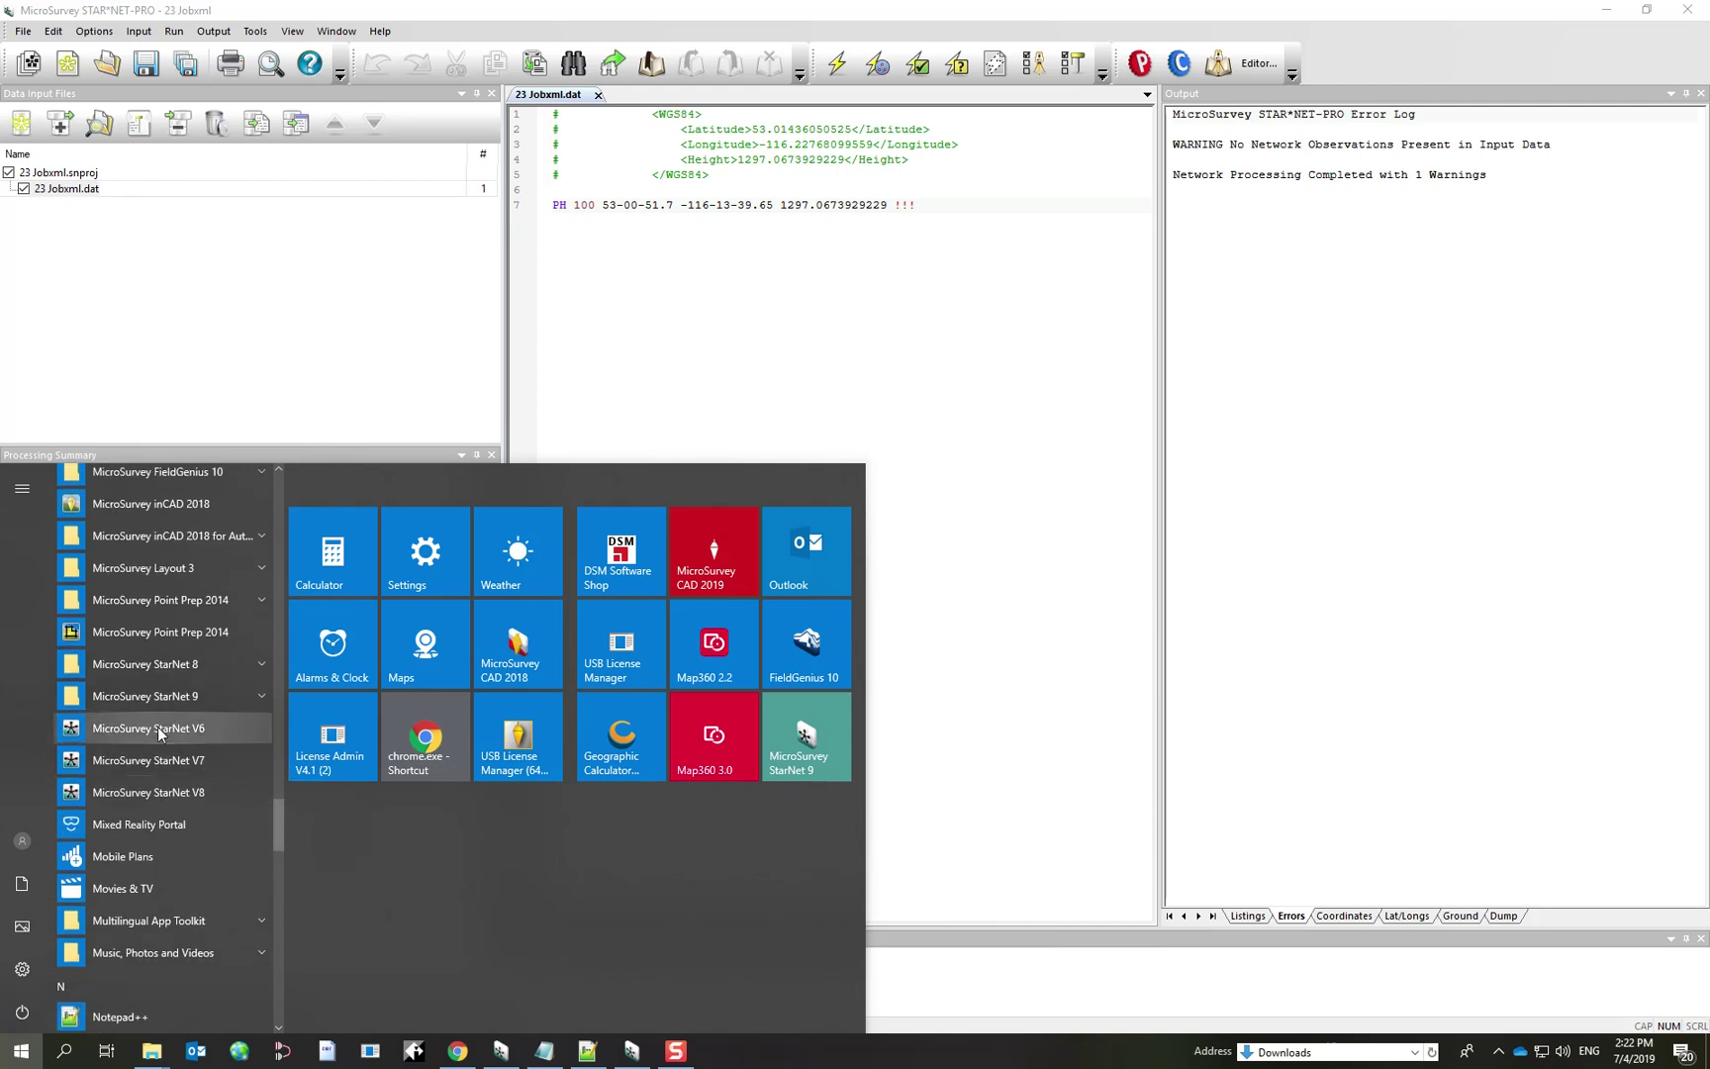
left_click(158, 696)
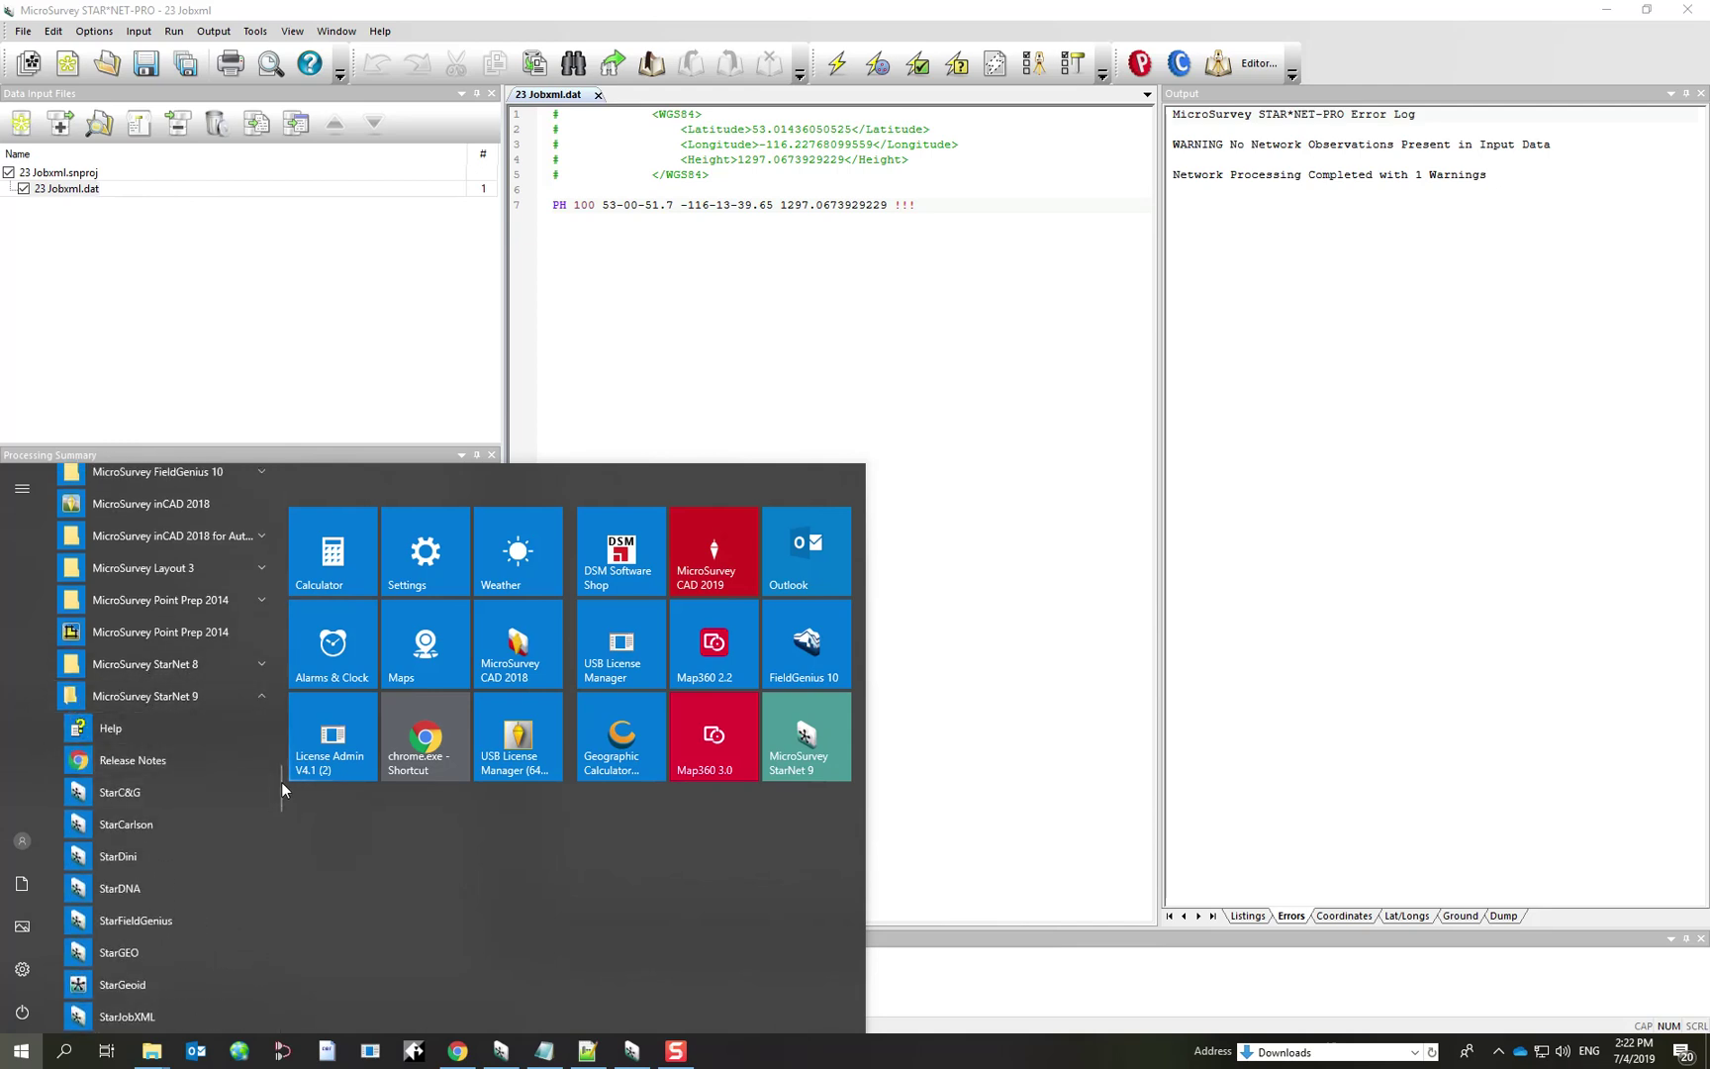
left_click_drag(277, 782, 276, 812)
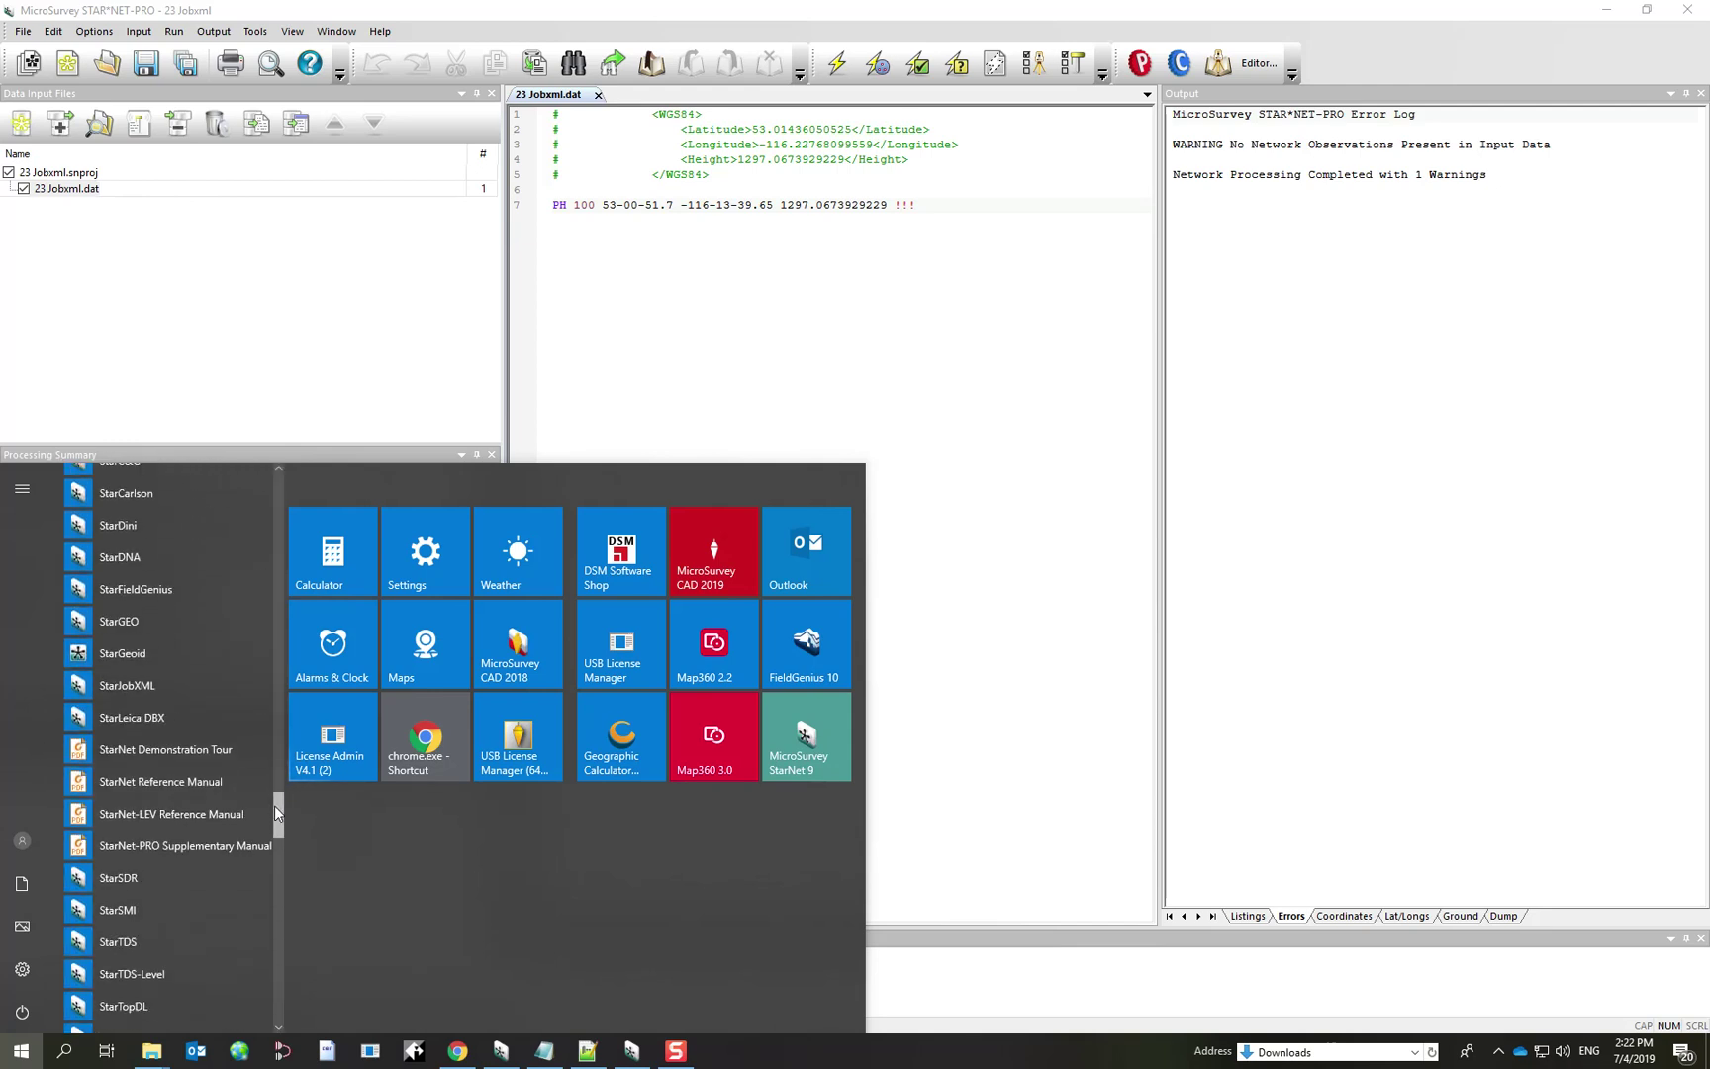
left_click(144, 692)
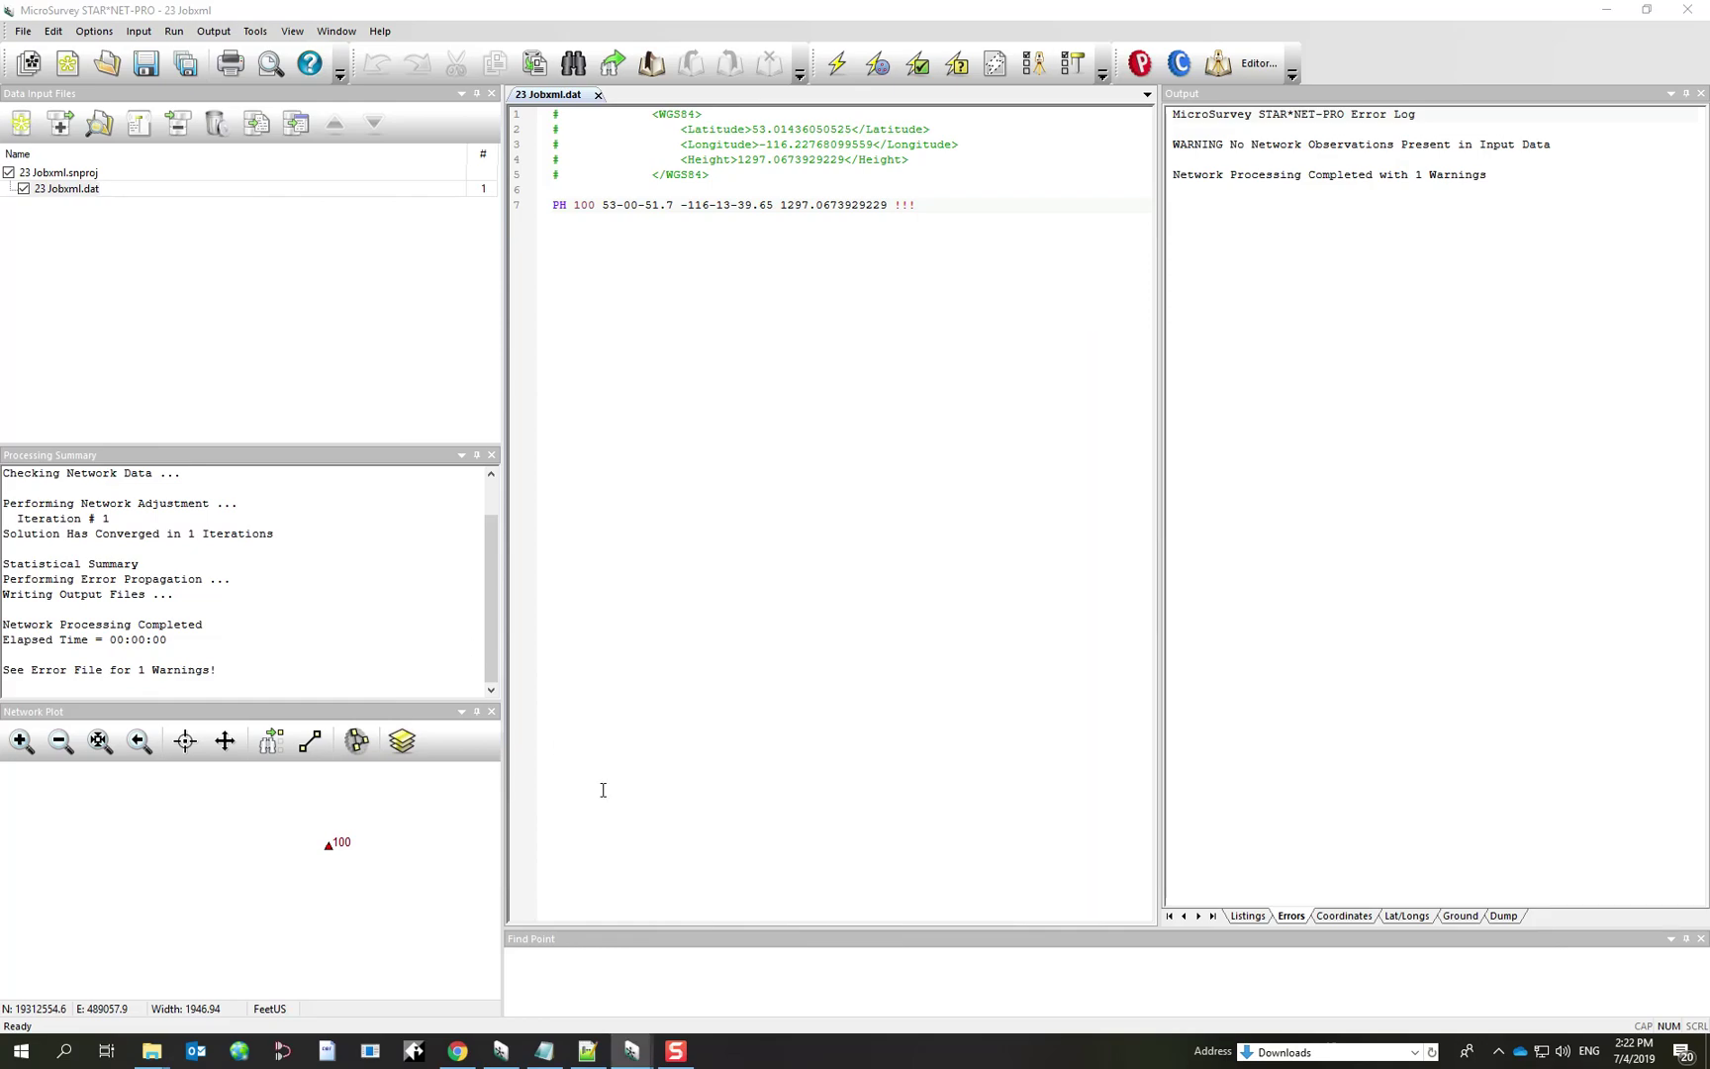
mouse_move(633, 1051)
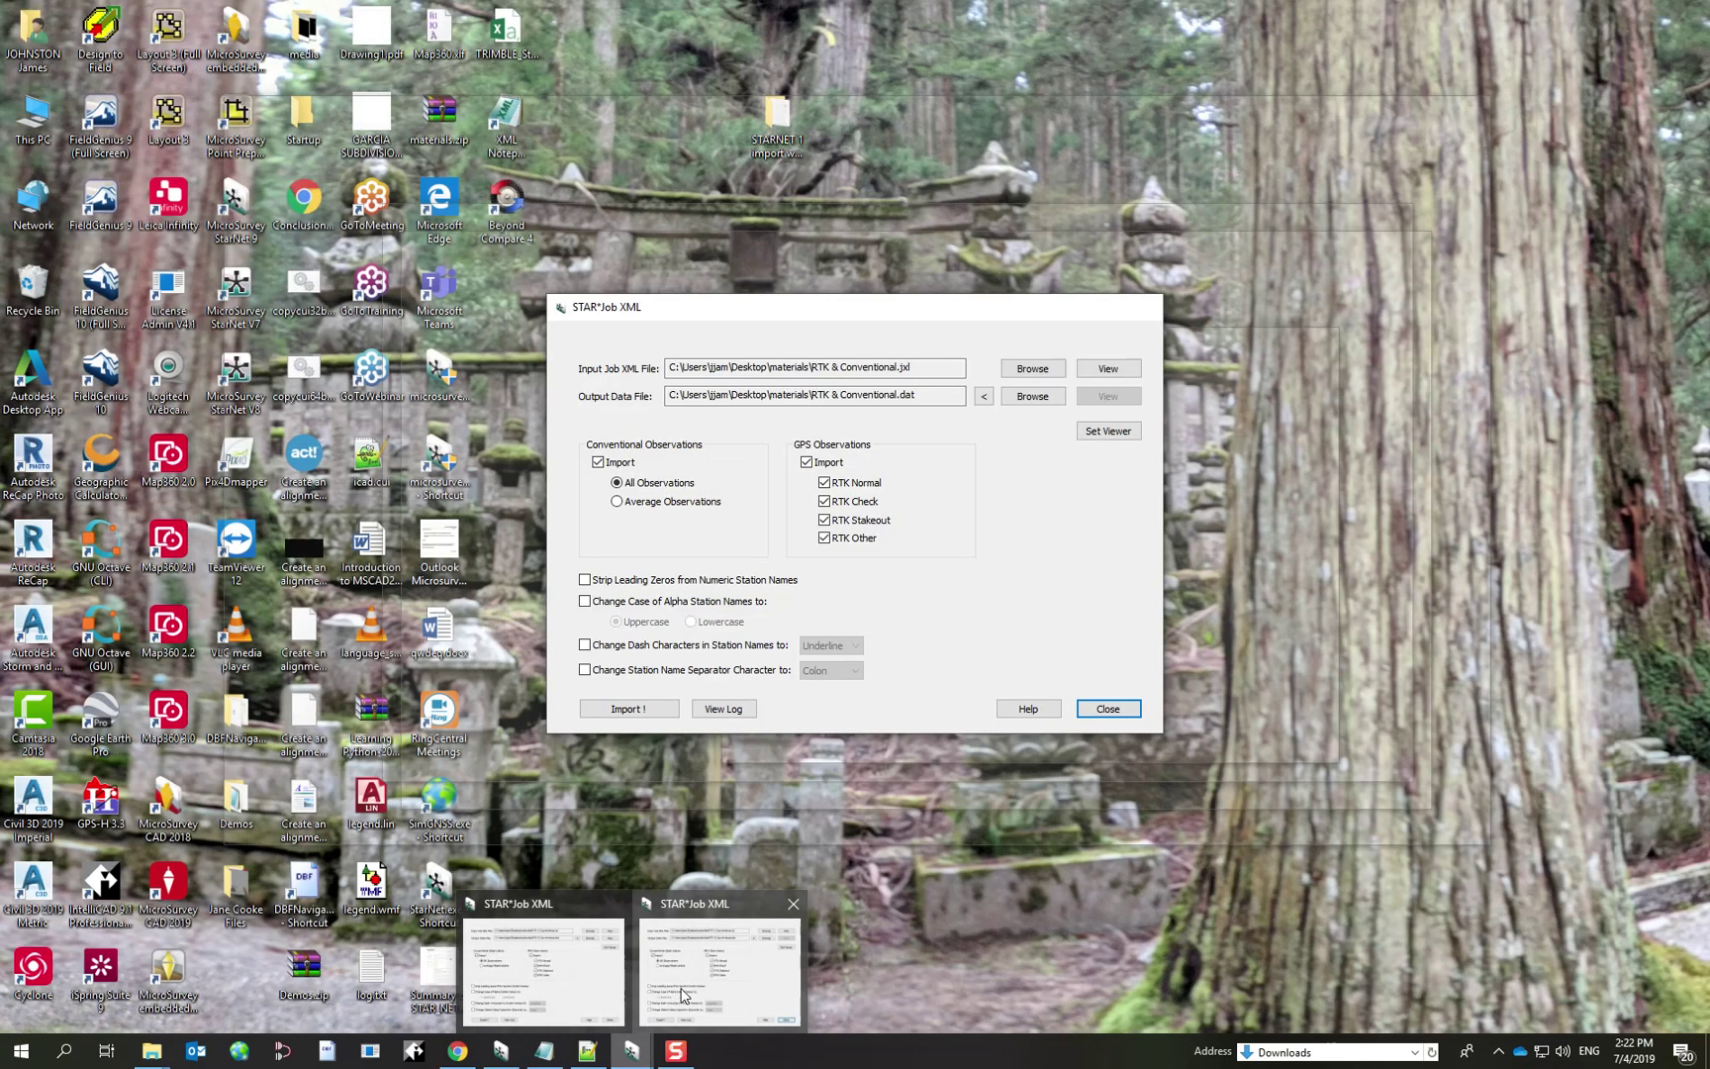
left_click(681, 995)
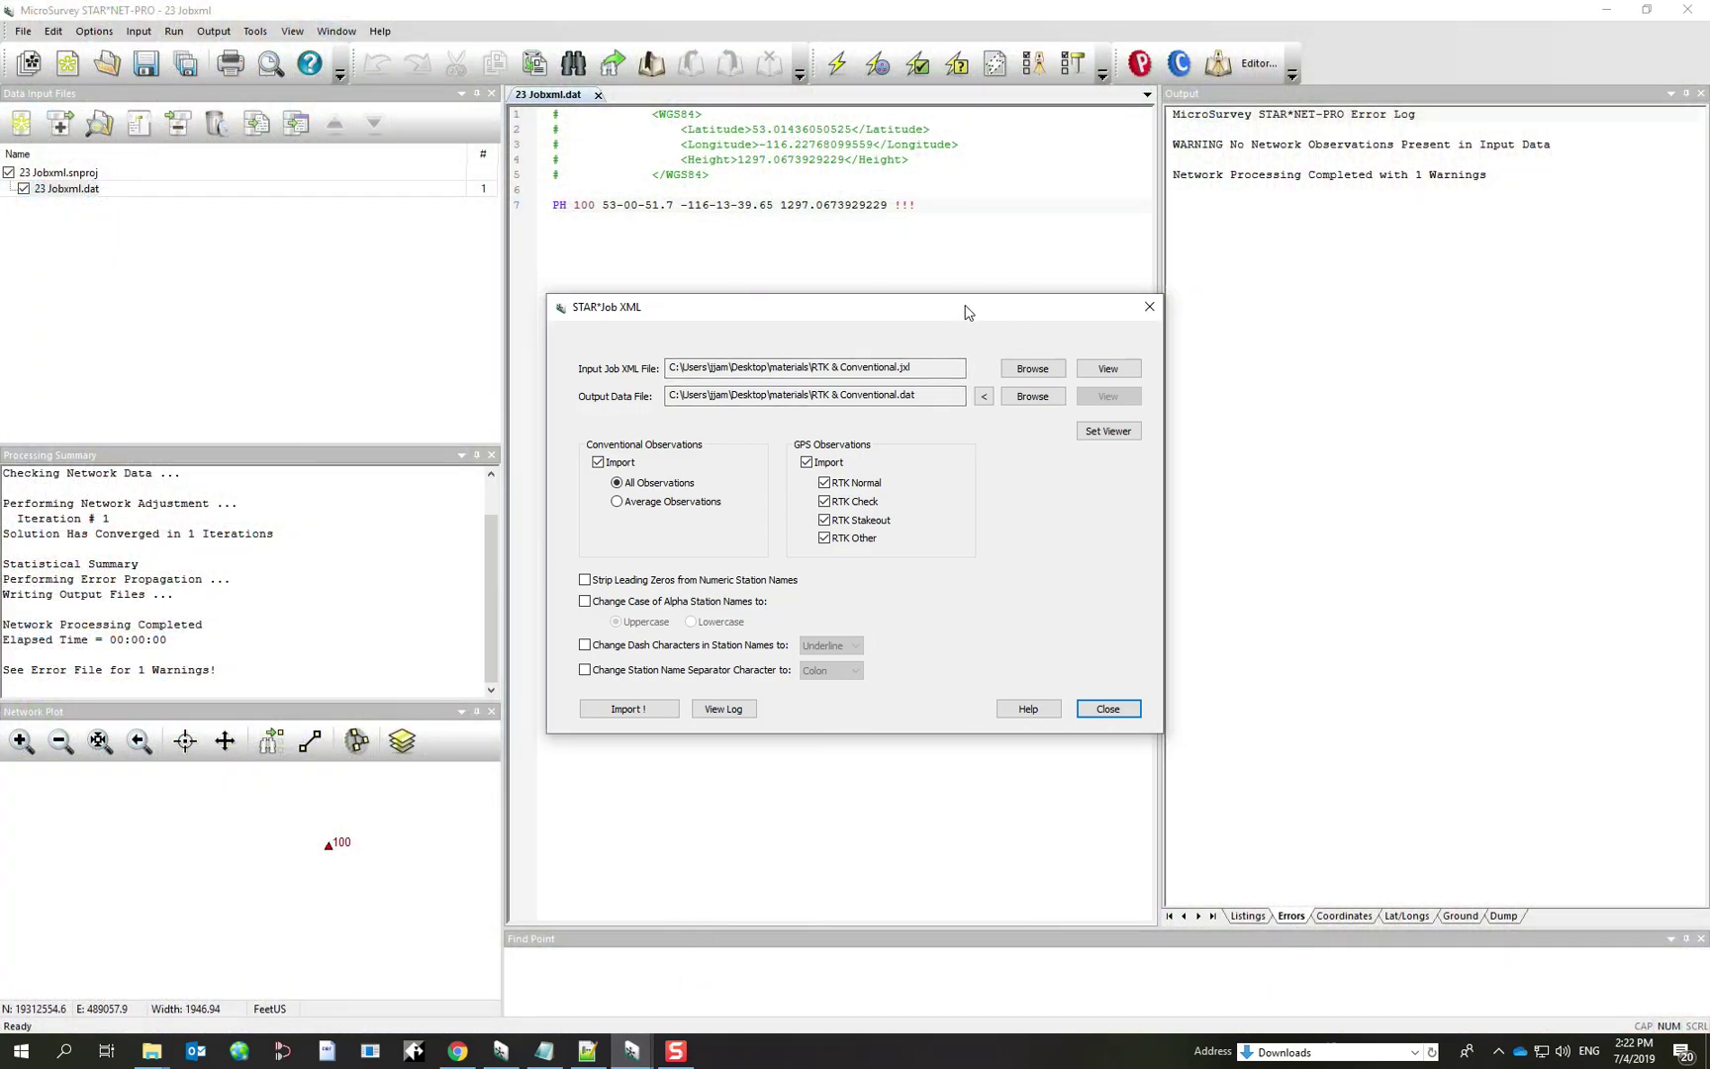
Set the converter input to RTK & Conventional.jxl and the output to RTK & Conventional.dat.
left_click_drag(965, 310, 920, 294)
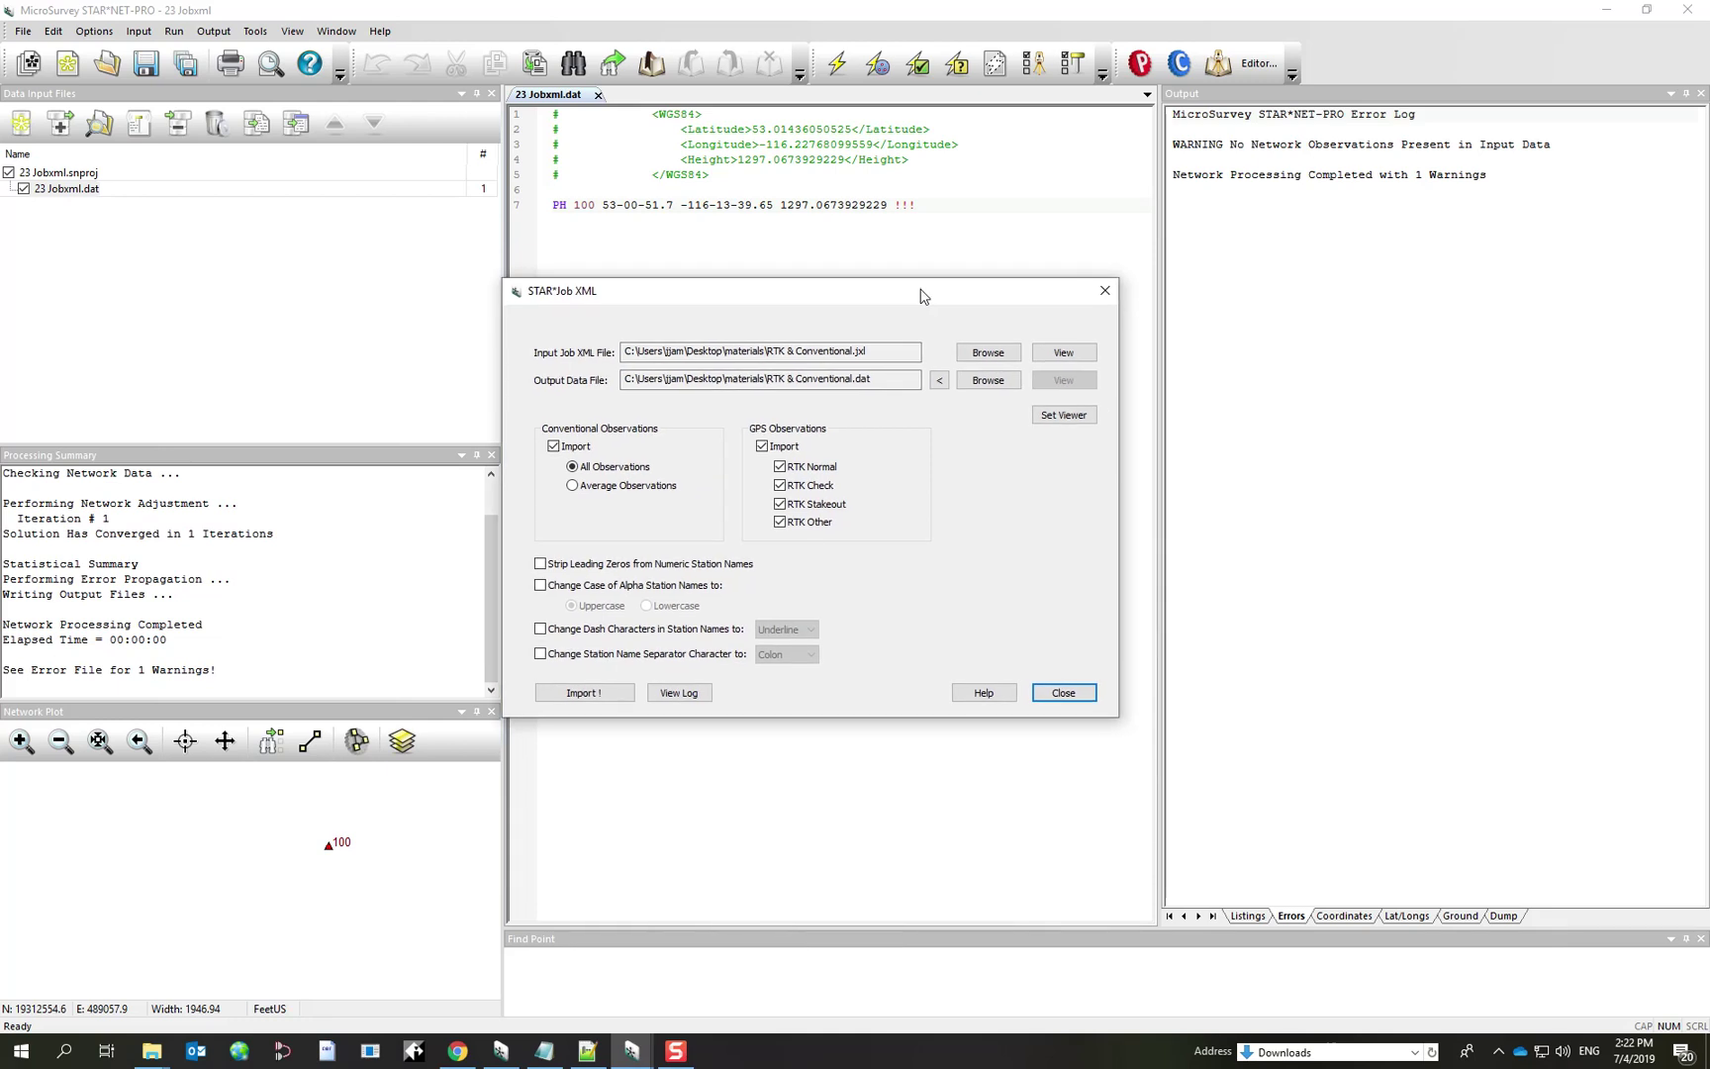
left_click(988, 355)
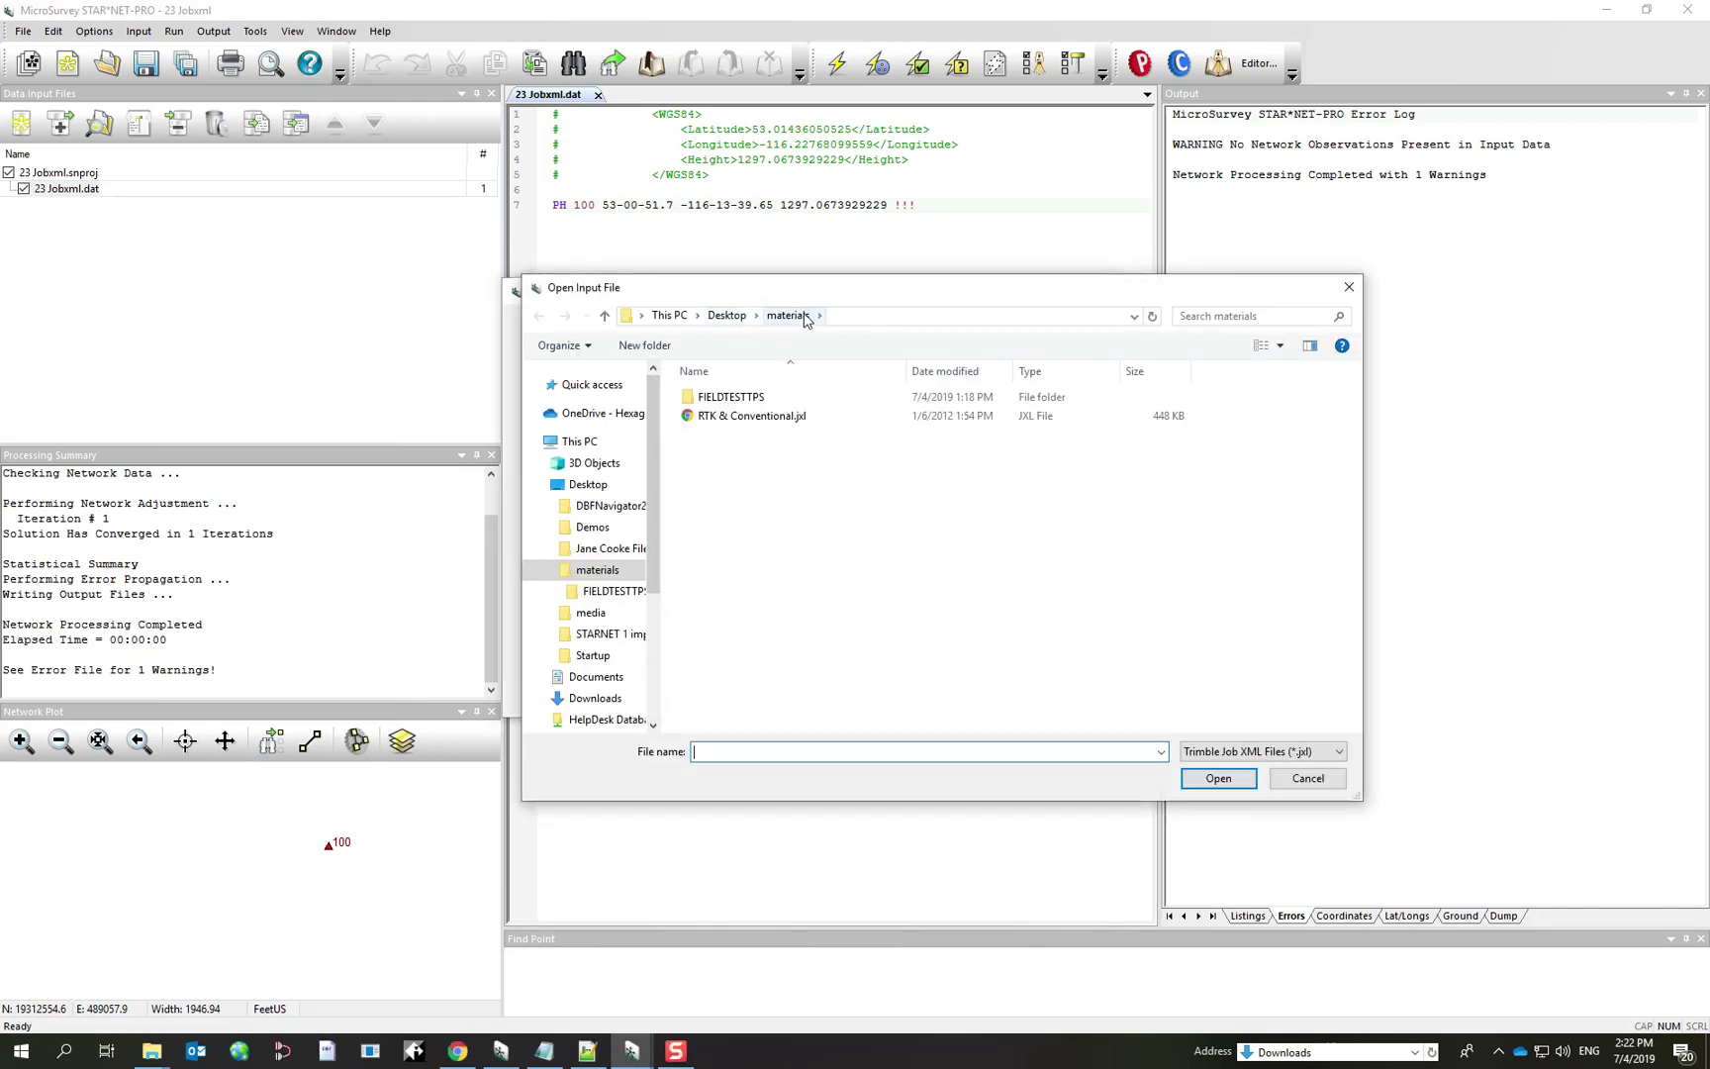
left_click(765, 422)
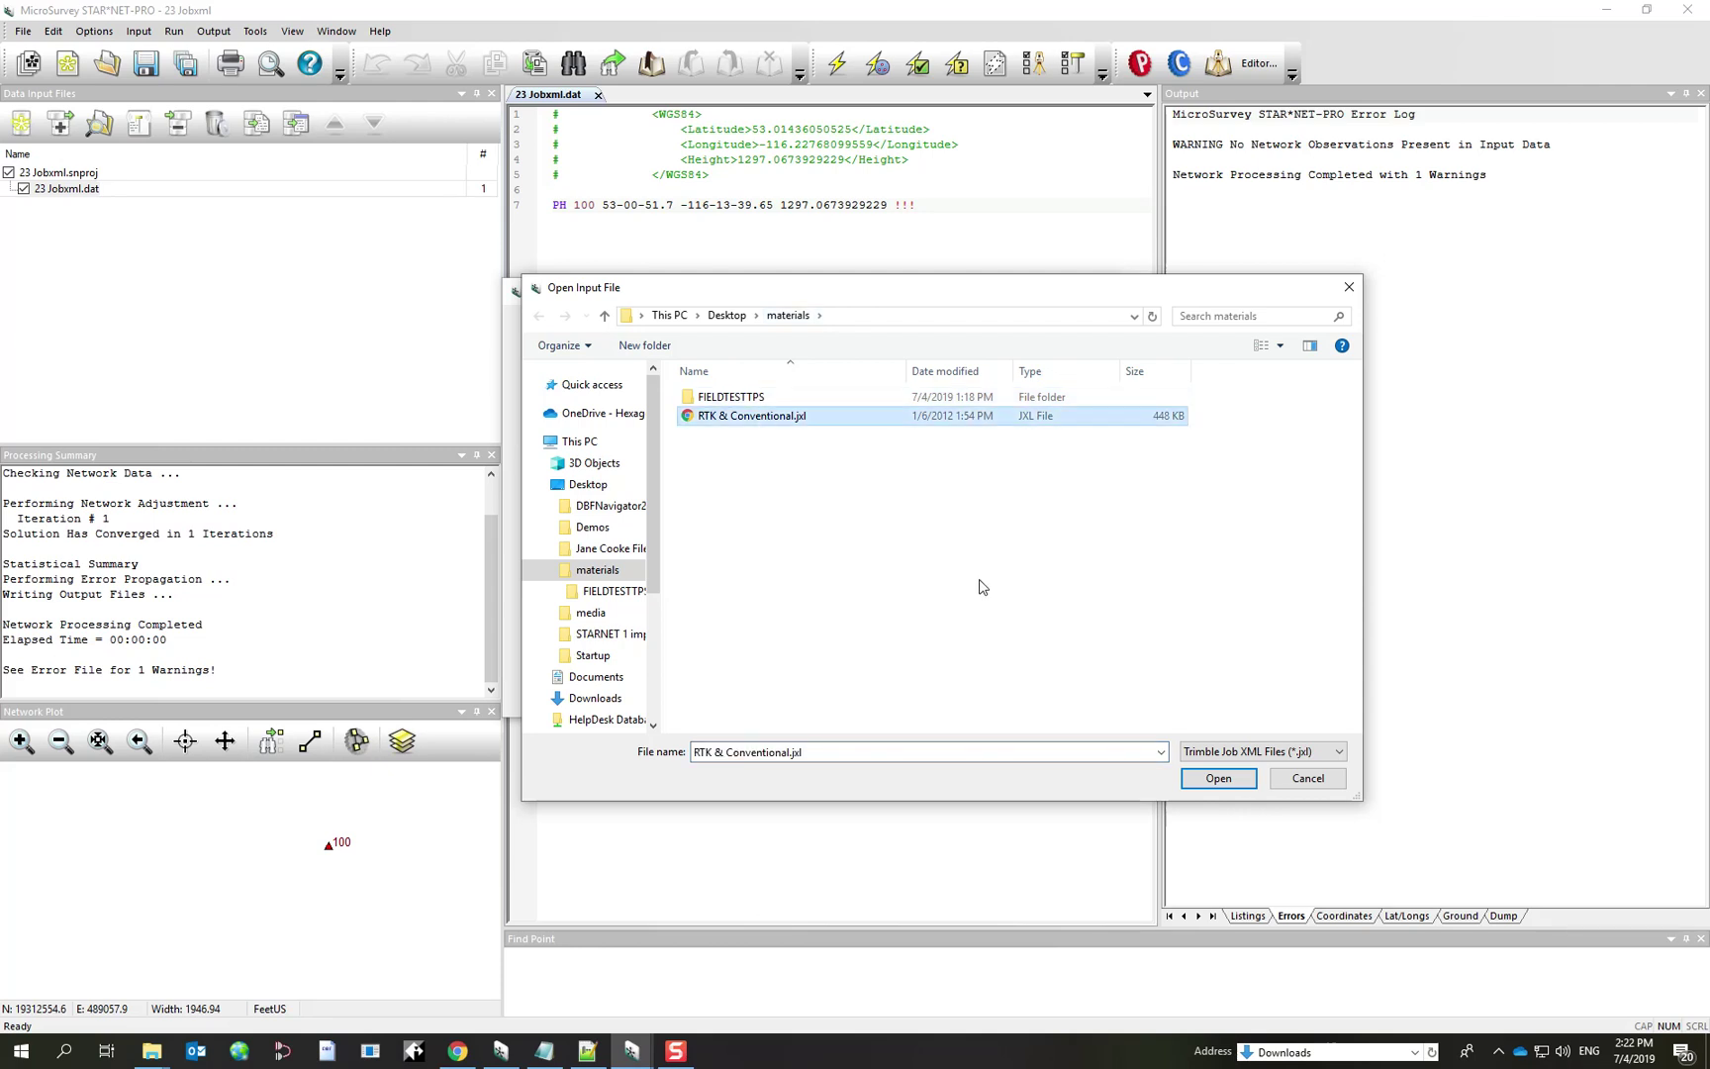
left_click(1233, 781)
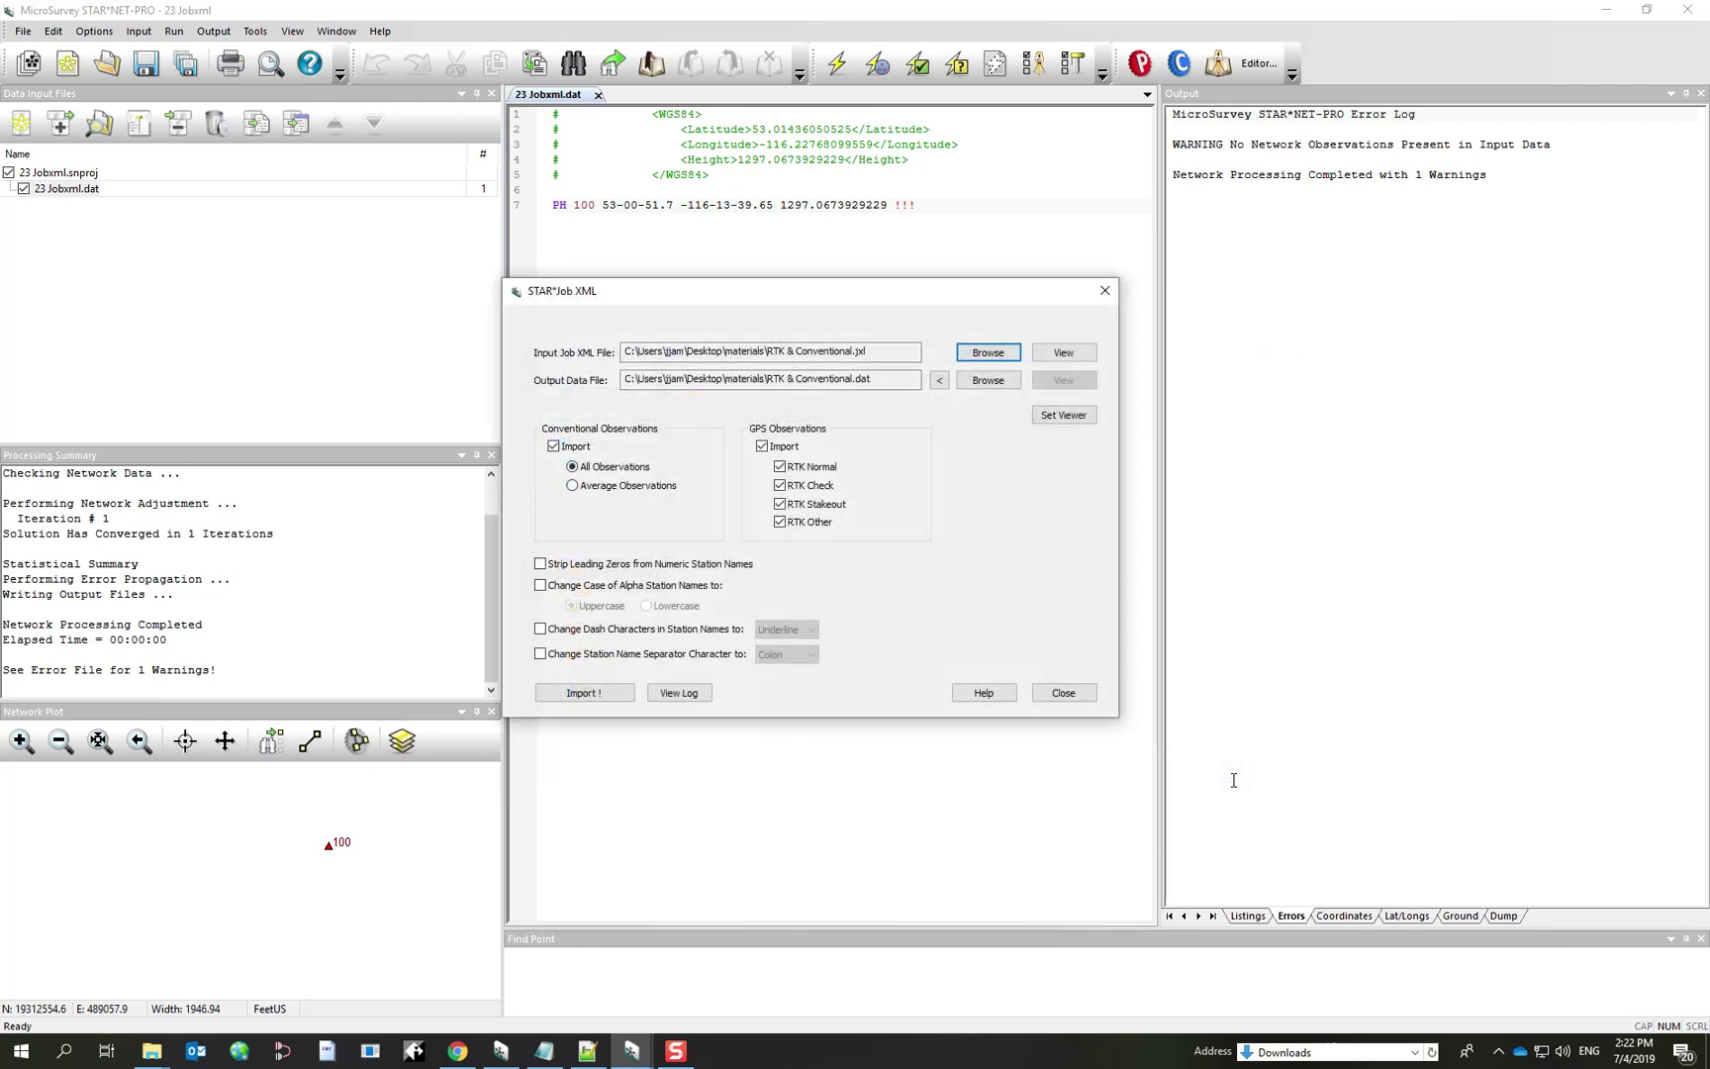
left_click(987, 381)
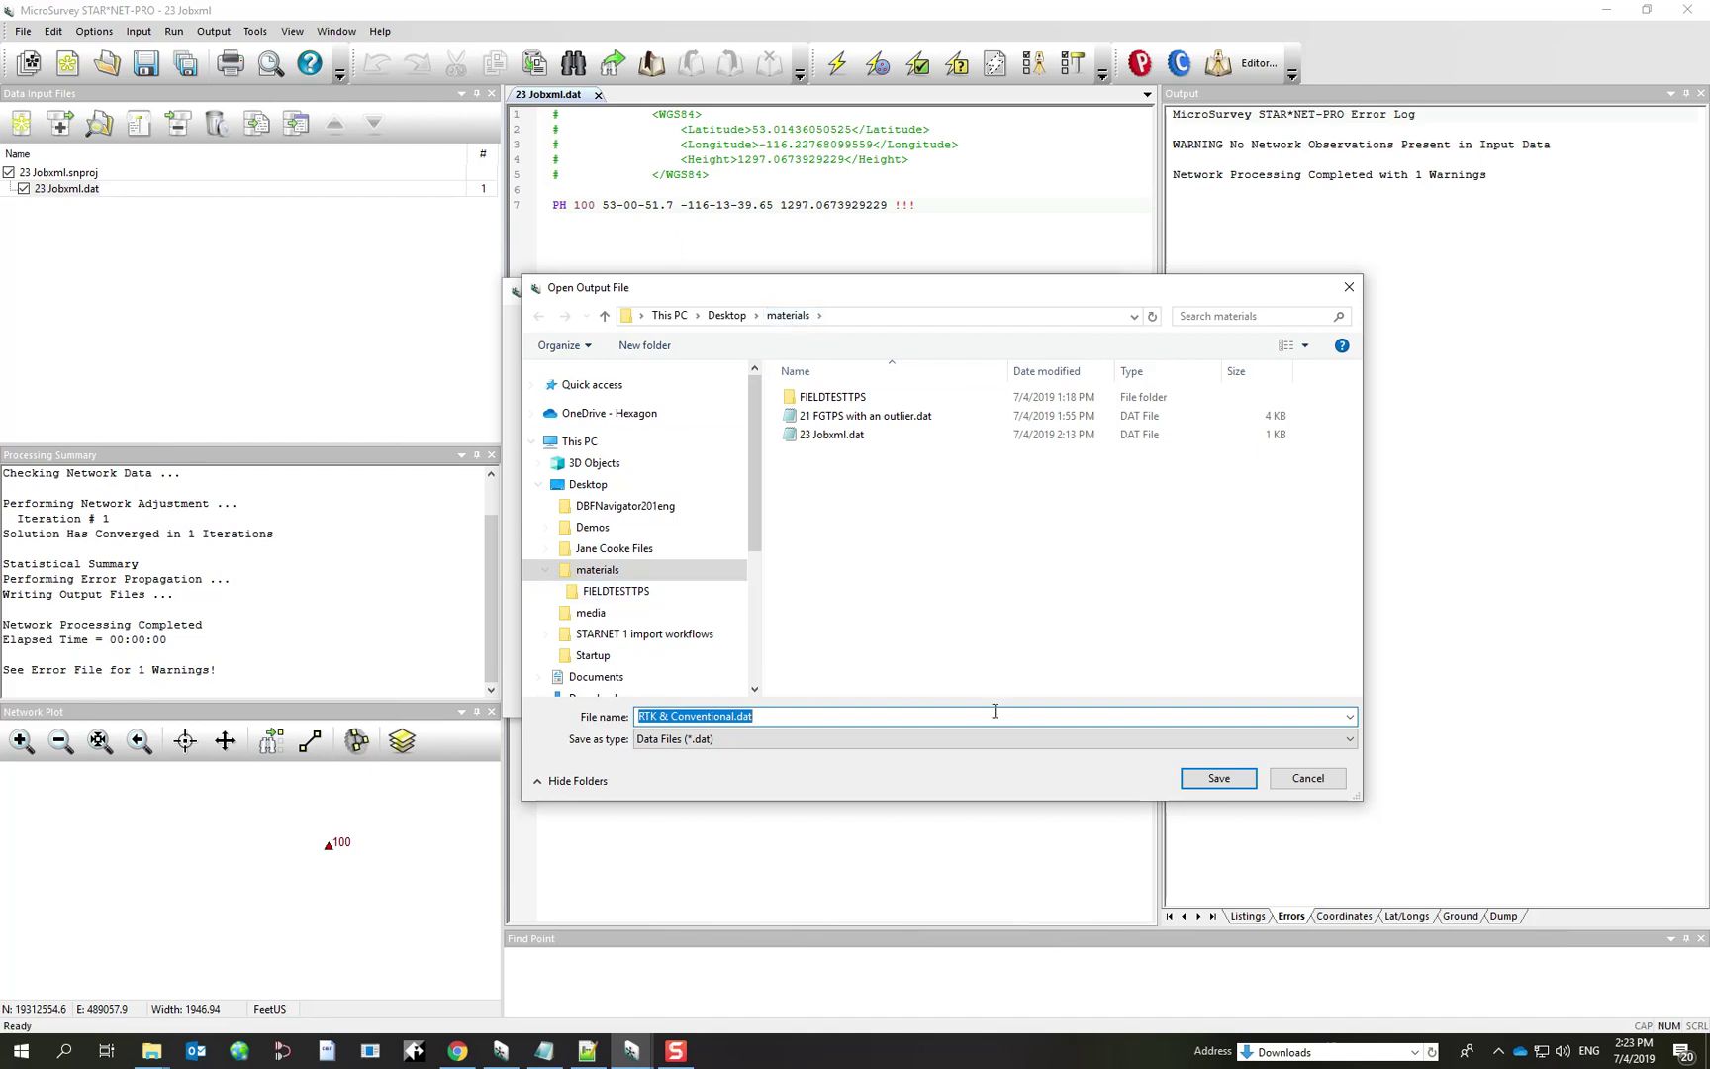
left_click(1225, 778)
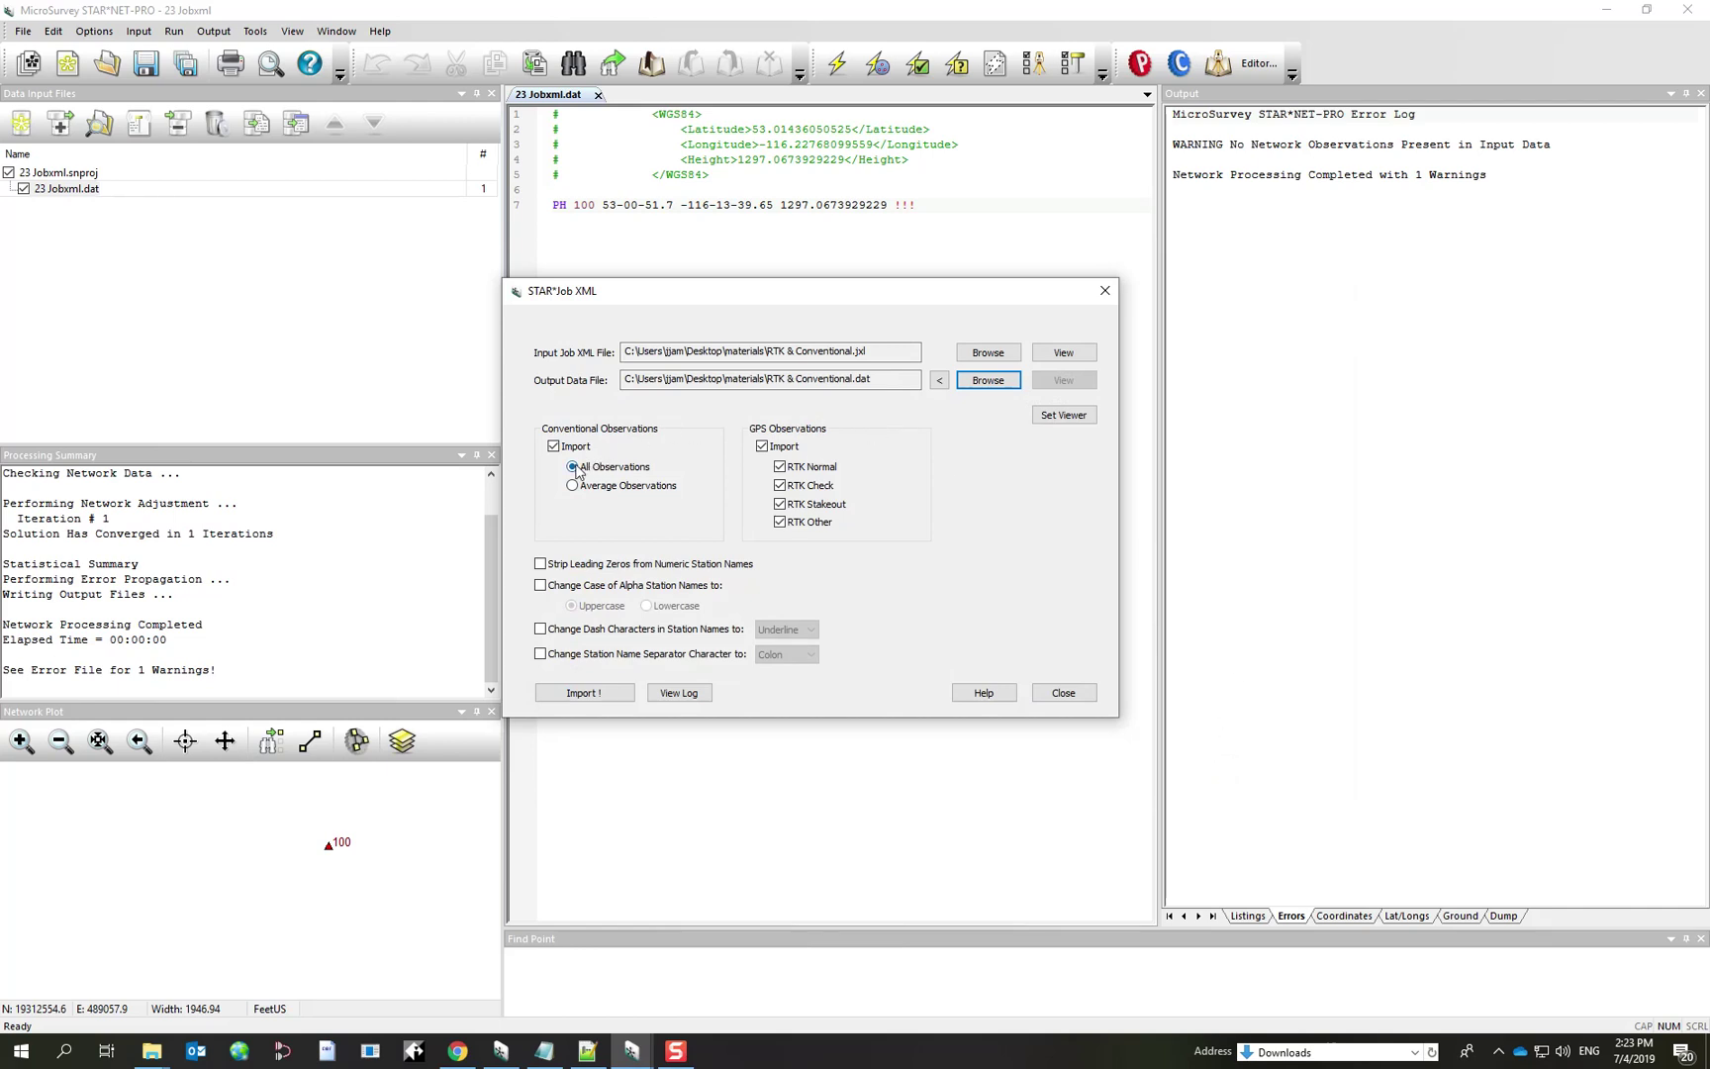
Convert with GPS import and All Observations, yielding 10 conventional items and 45 GPS vectors.
left_click(762, 448)
left_click(762, 448)
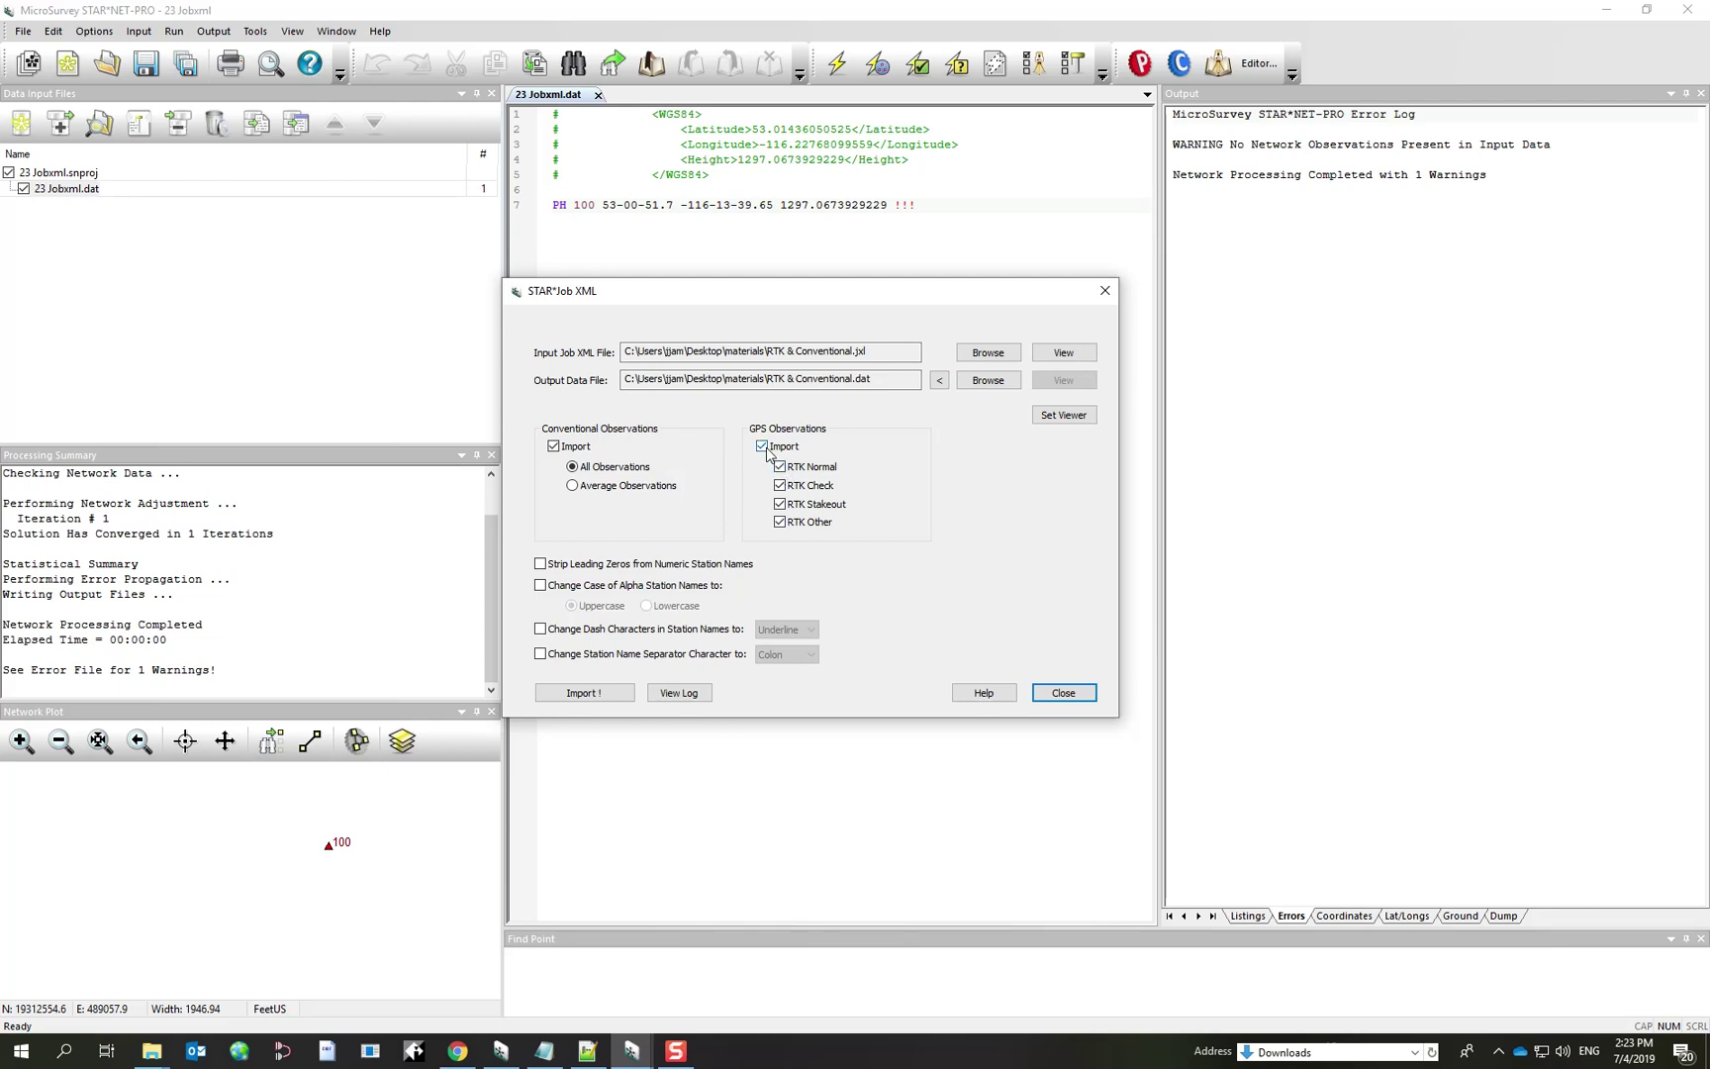
left_click(576, 485)
left_click(572, 466)
left_click(597, 694)
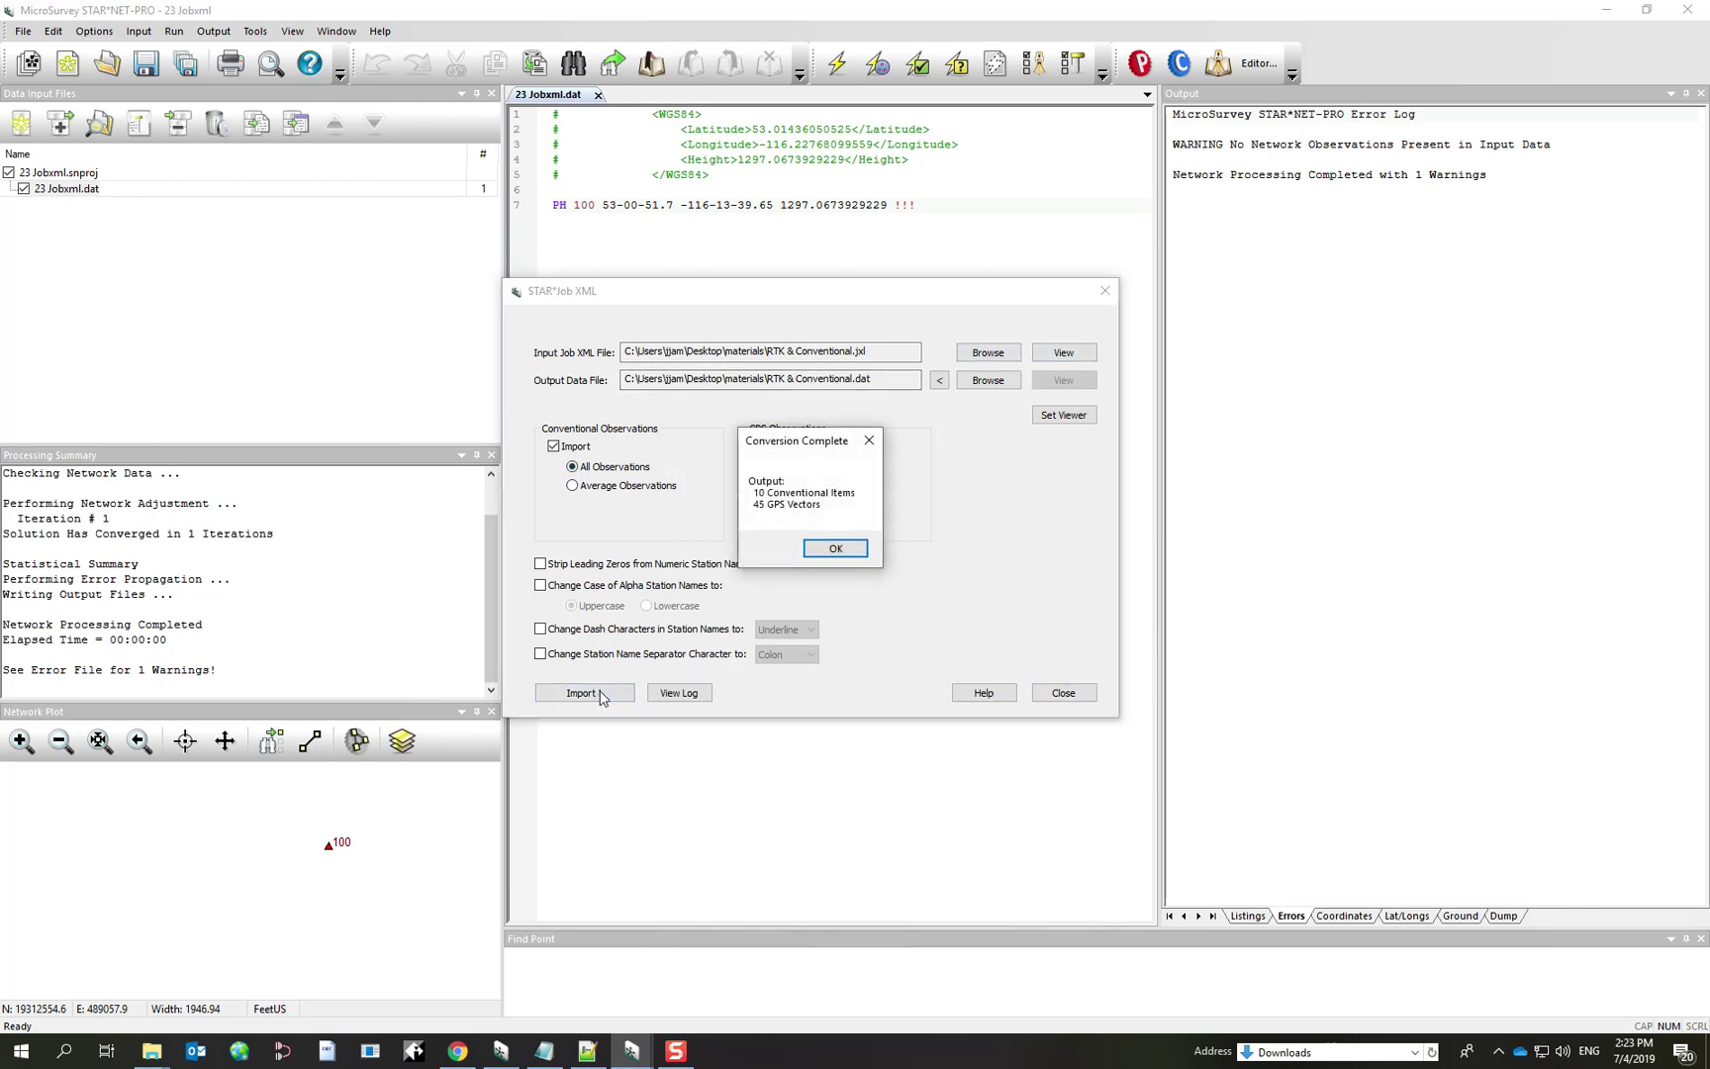
left_click(834, 550)
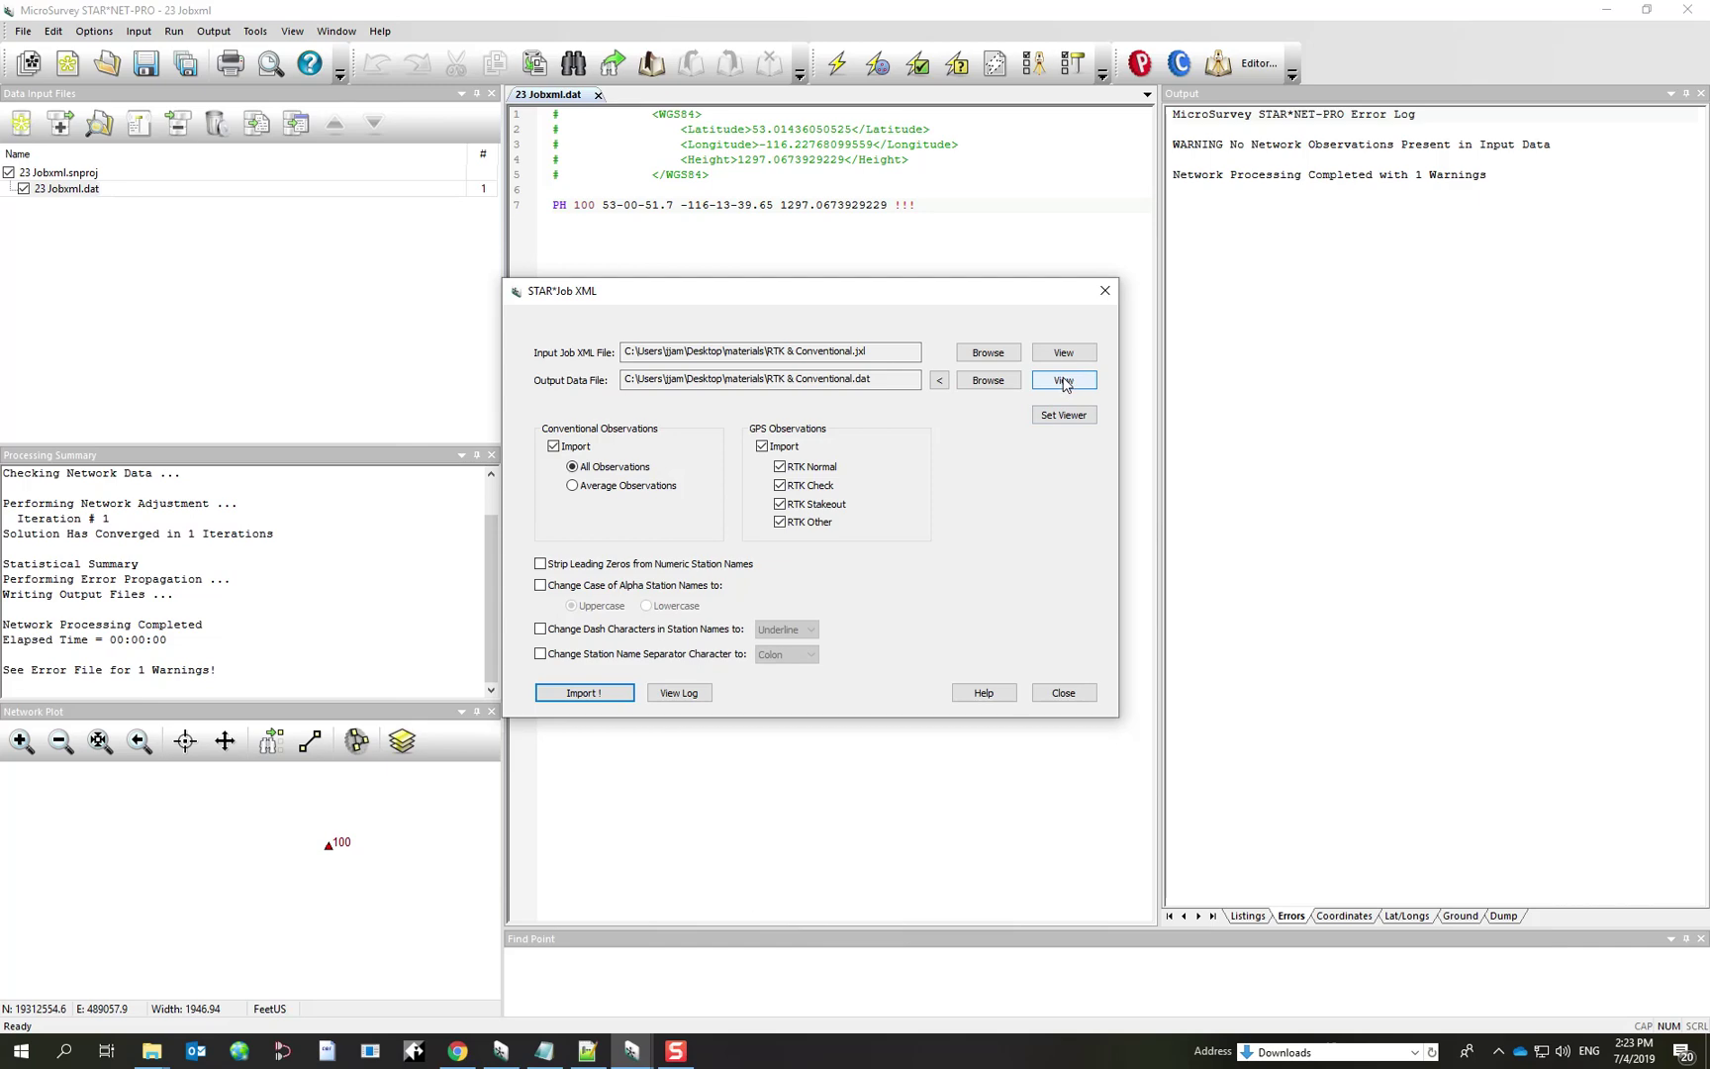
Review the DB 110/111 setups, zenith angles and GPS vectors in RTK & Conventional.dat, then close Notepad.
left_click(1064, 382)
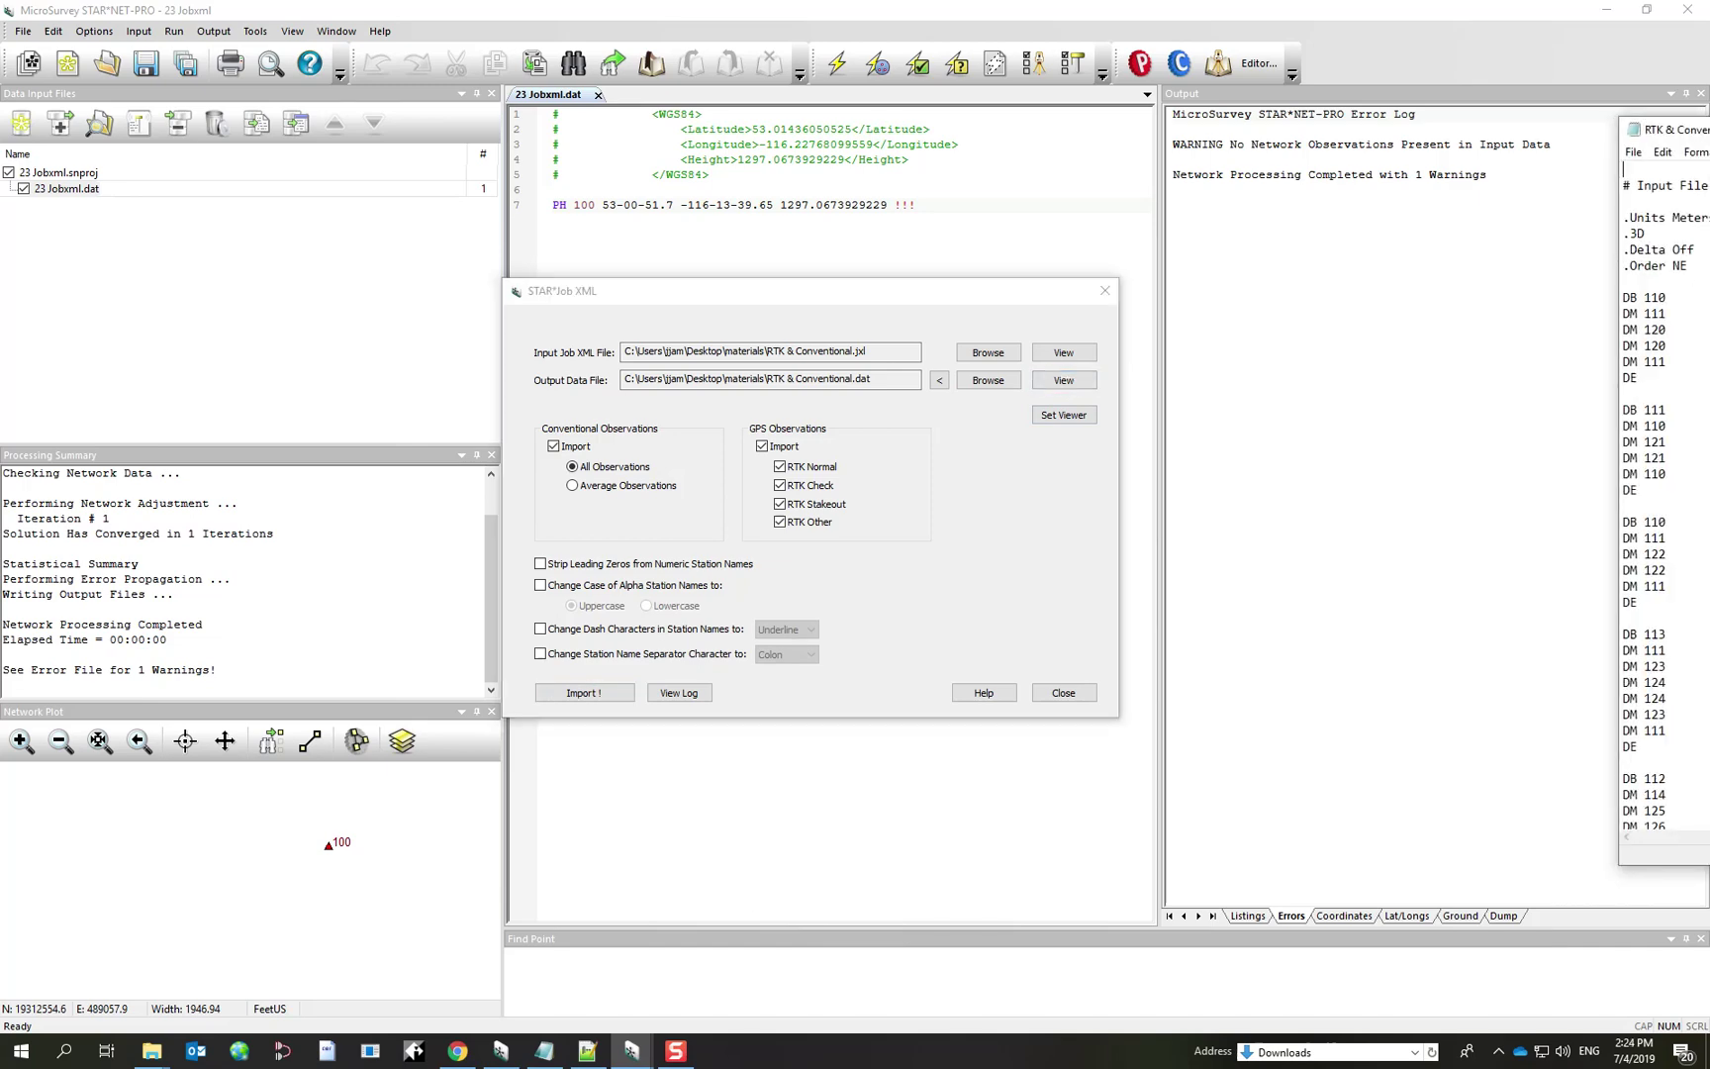
left_click_drag(1682, 130, 476, 66)
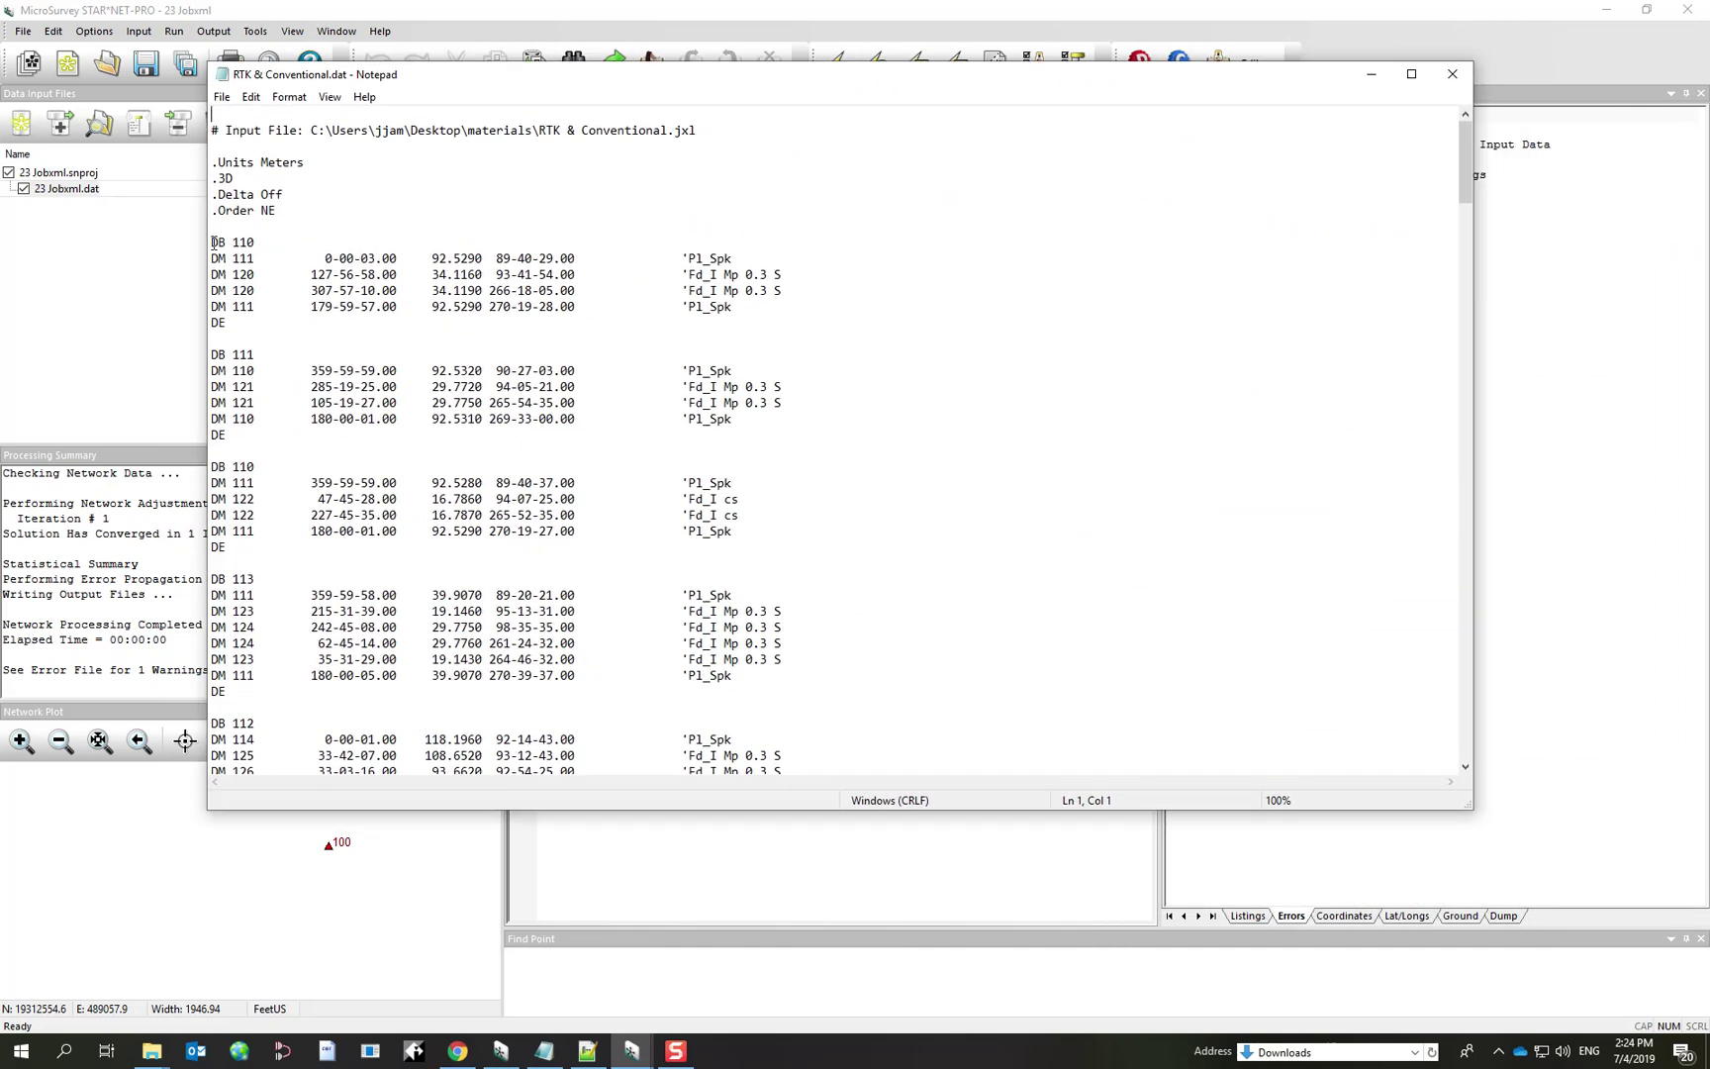
left_click_drag(214, 242, 394, 331)
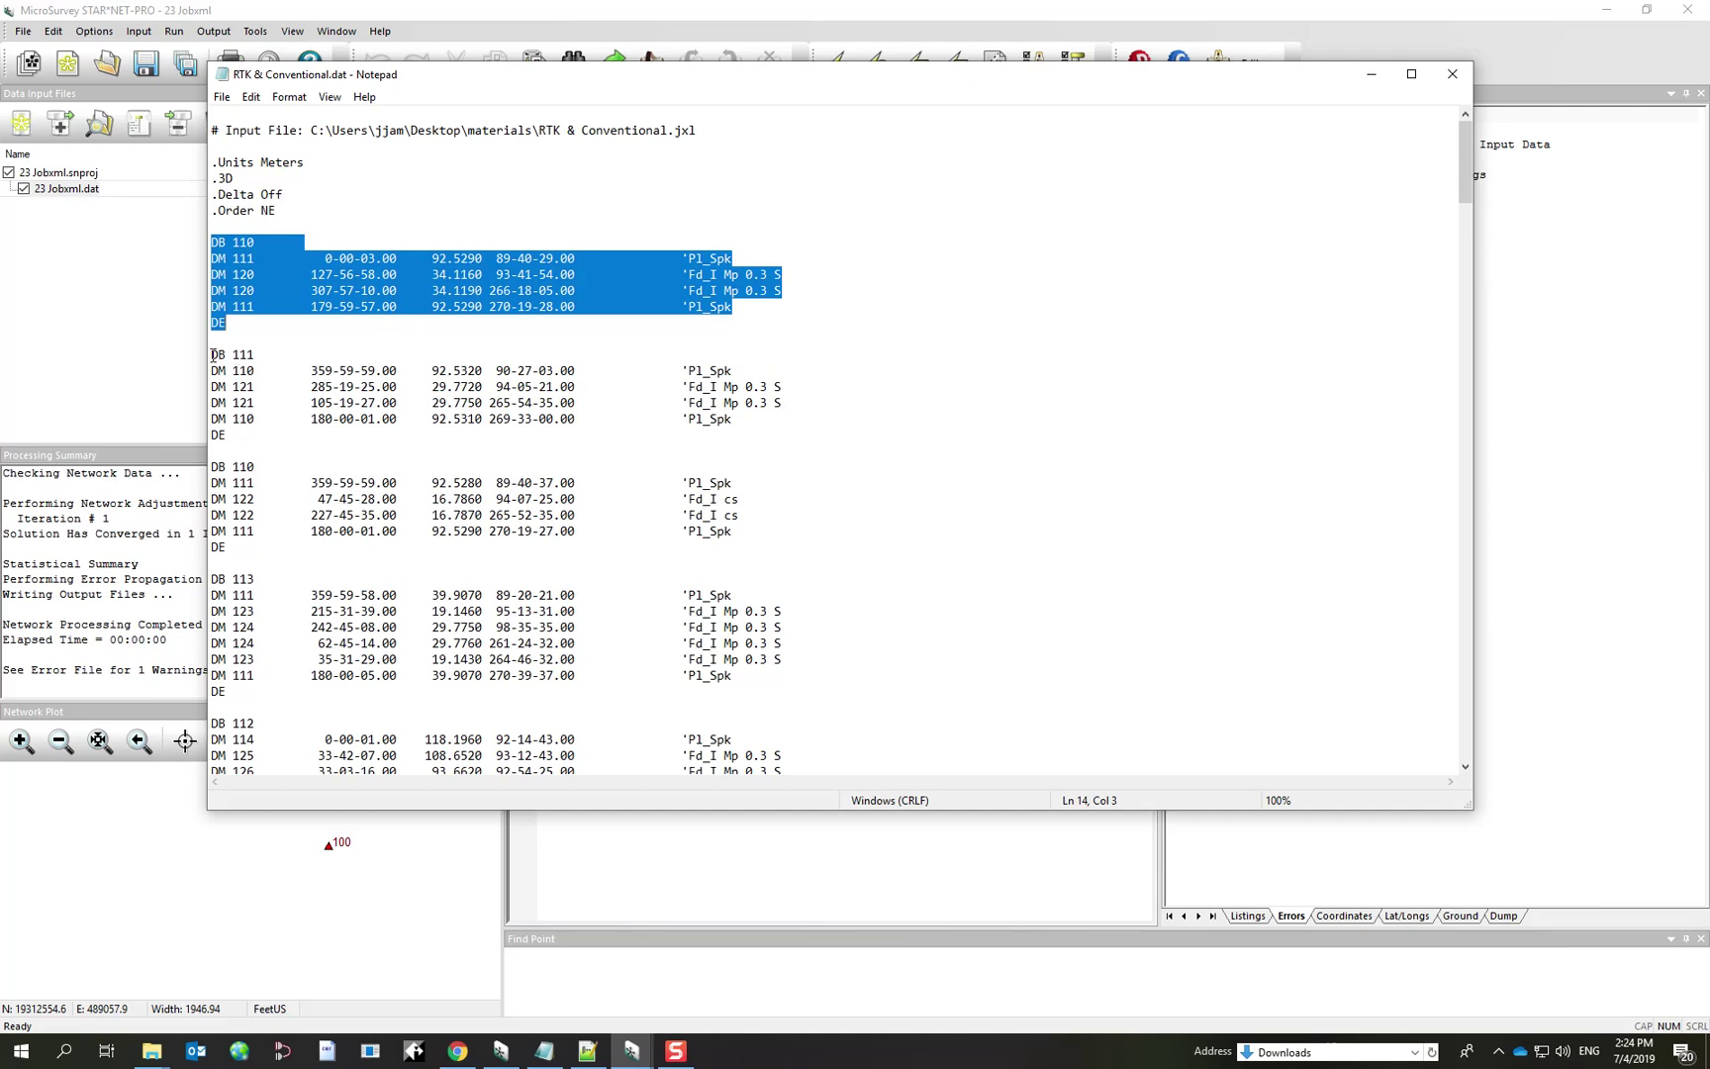
left_click_drag(213, 354, 317, 447)
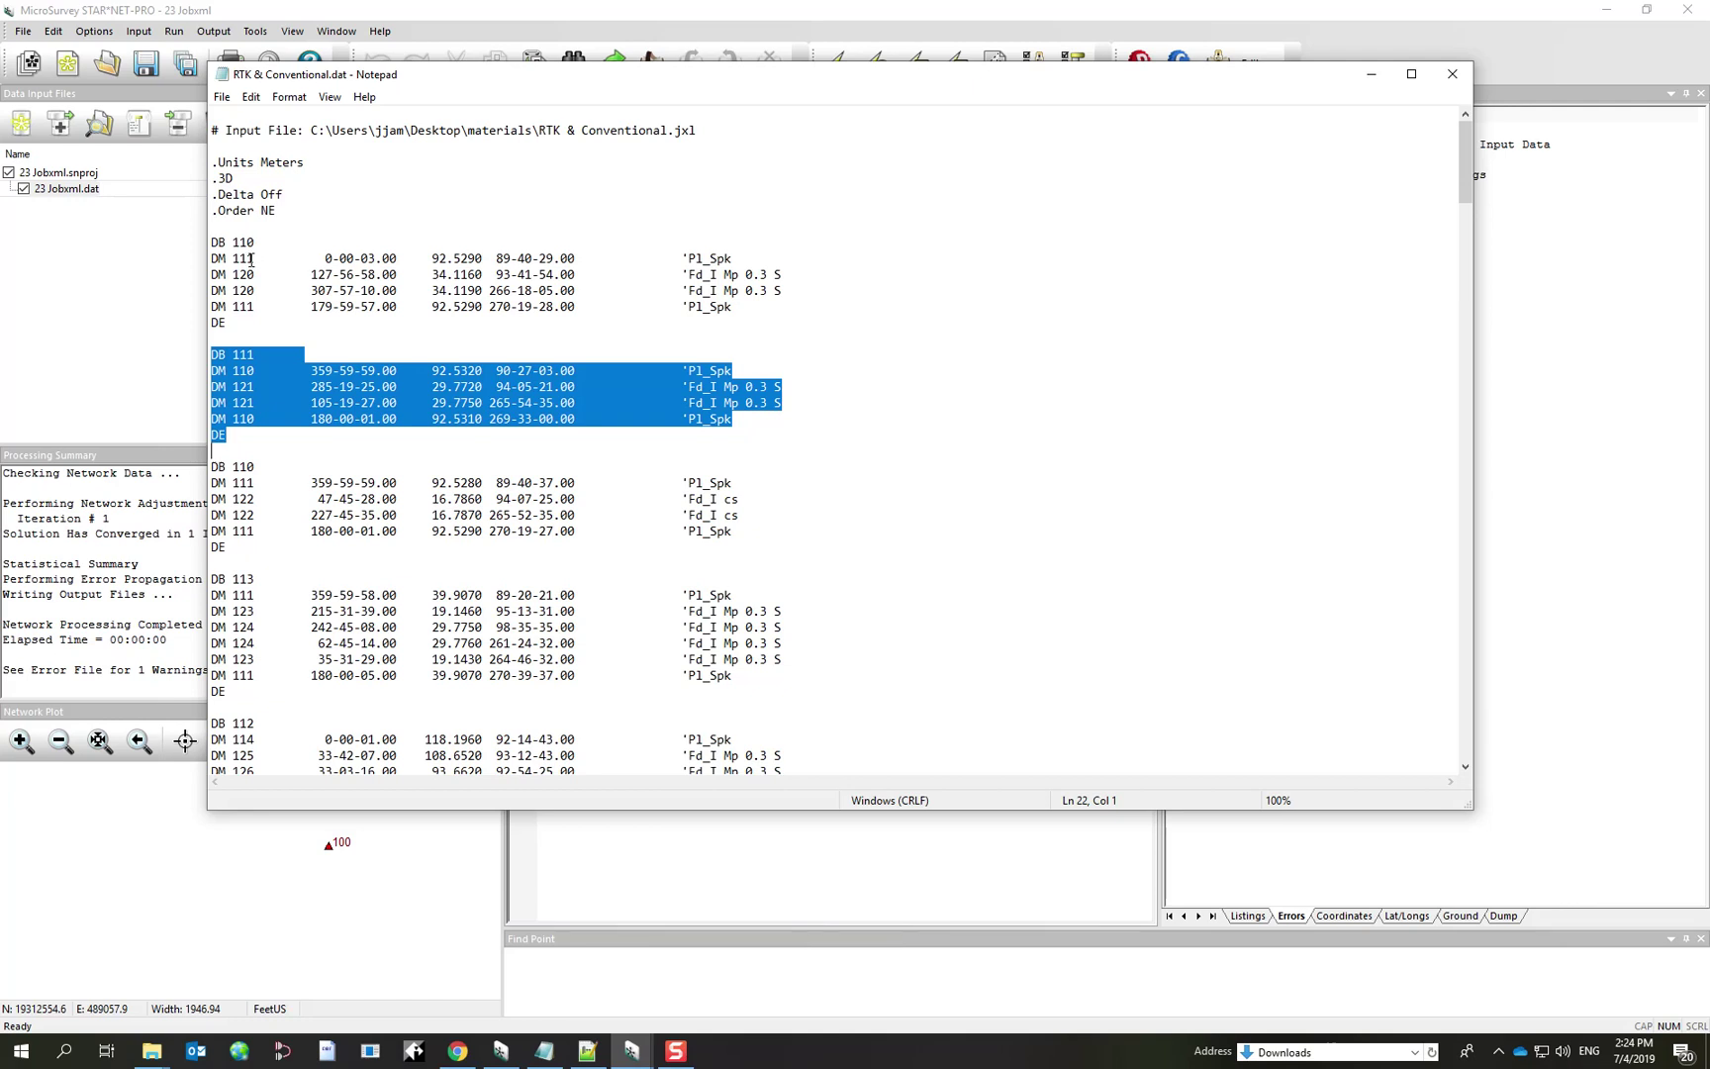
left_click(257, 259)
left_click_drag(256, 258, 242, 305)
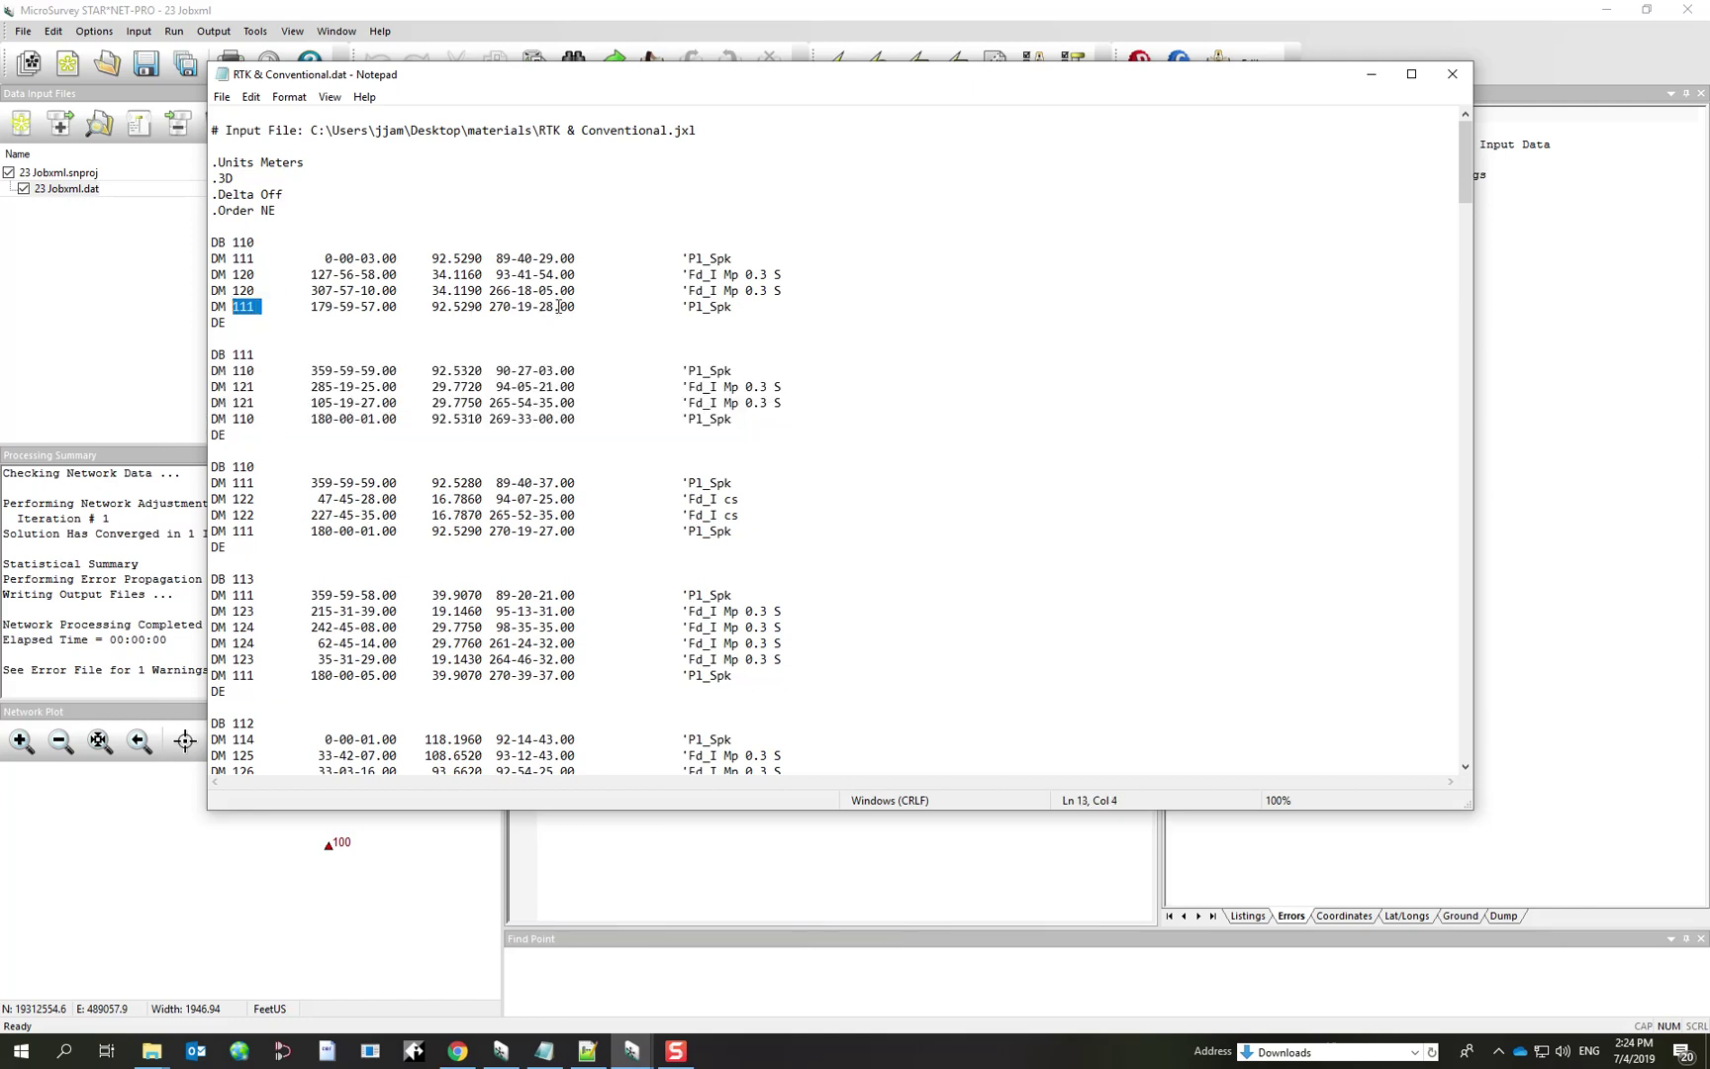
left_click_drag(555, 307, 488, 274)
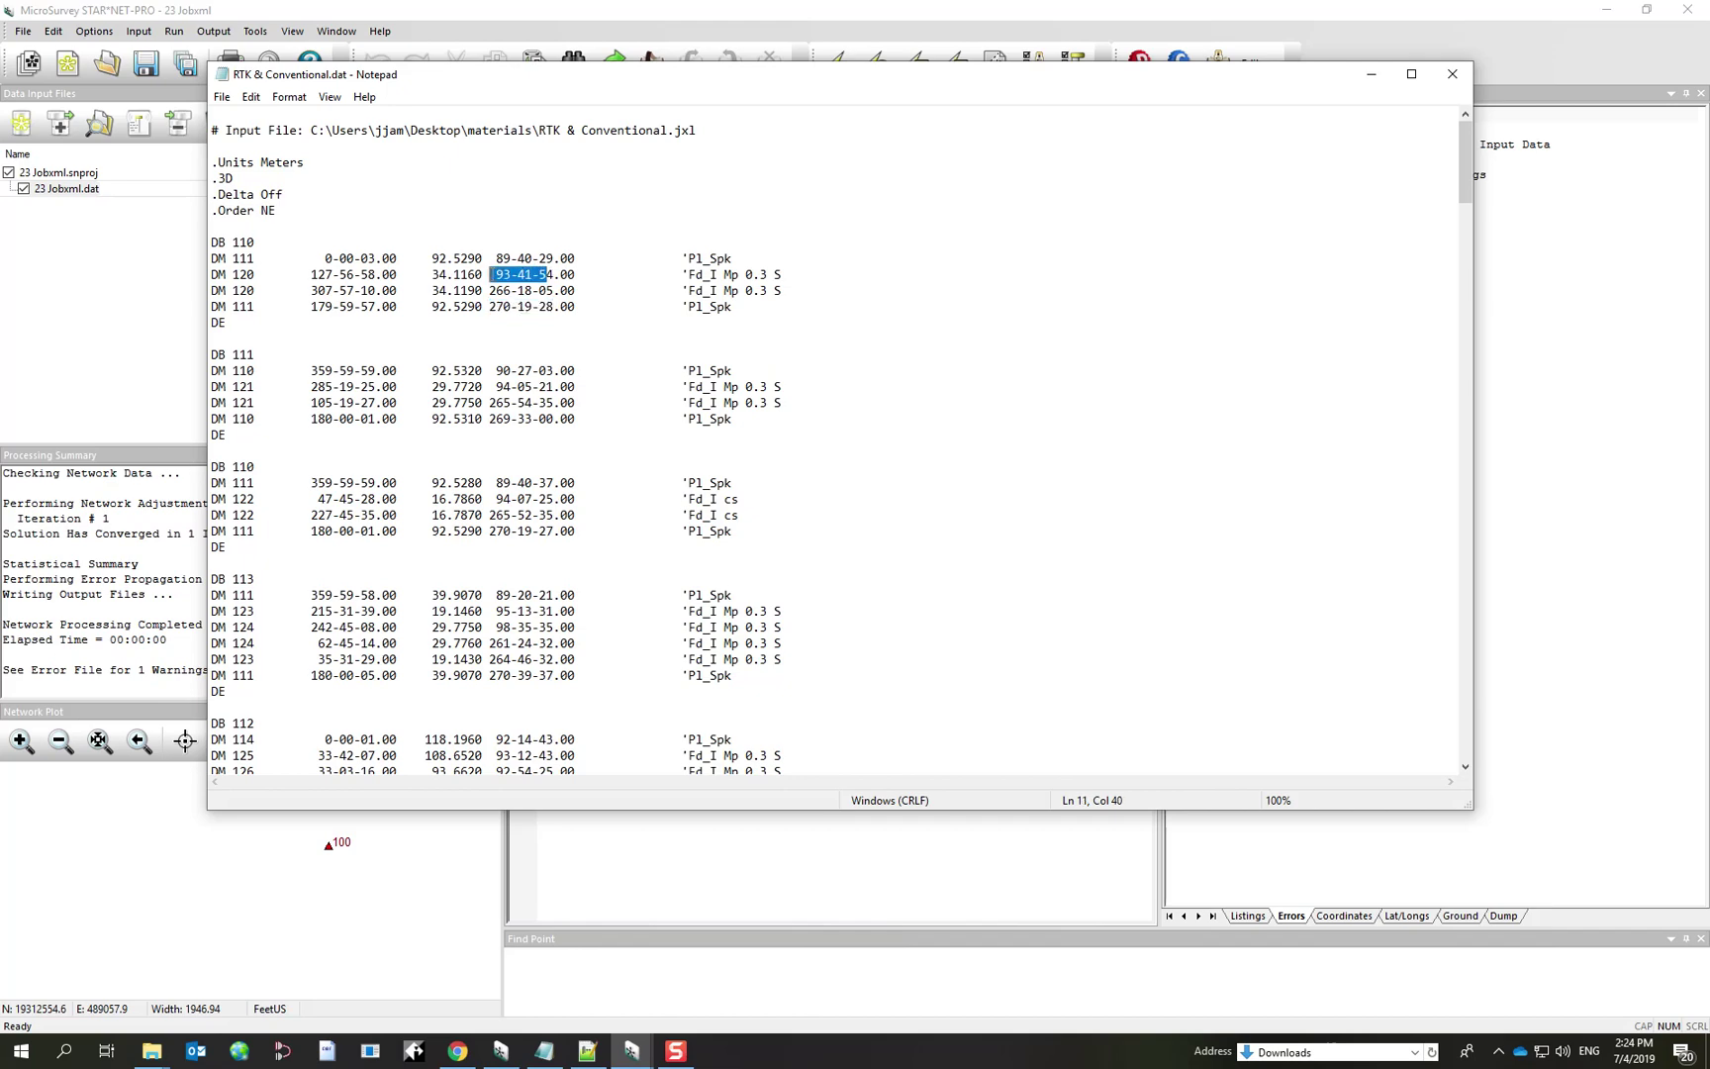
left_click(1014, 292)
left_click_drag(1464, 162, 1473, 343)
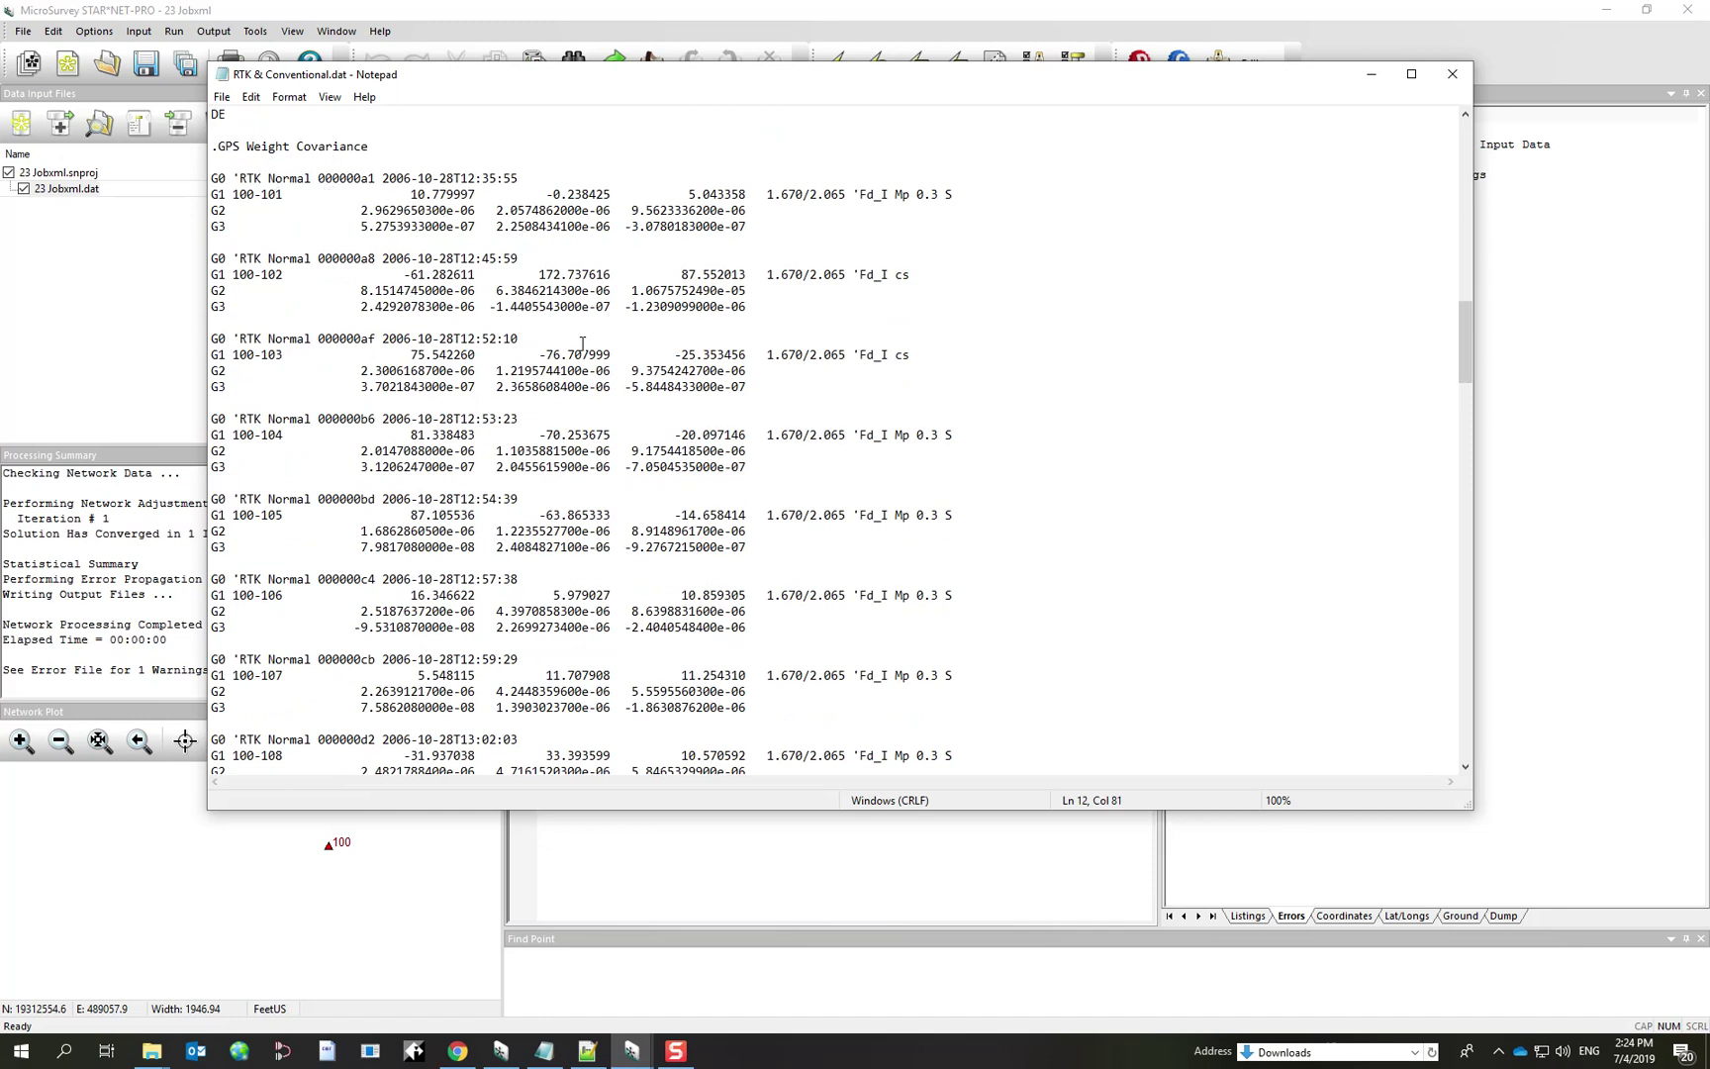
left_click_drag(1467, 333, 1466, 148)
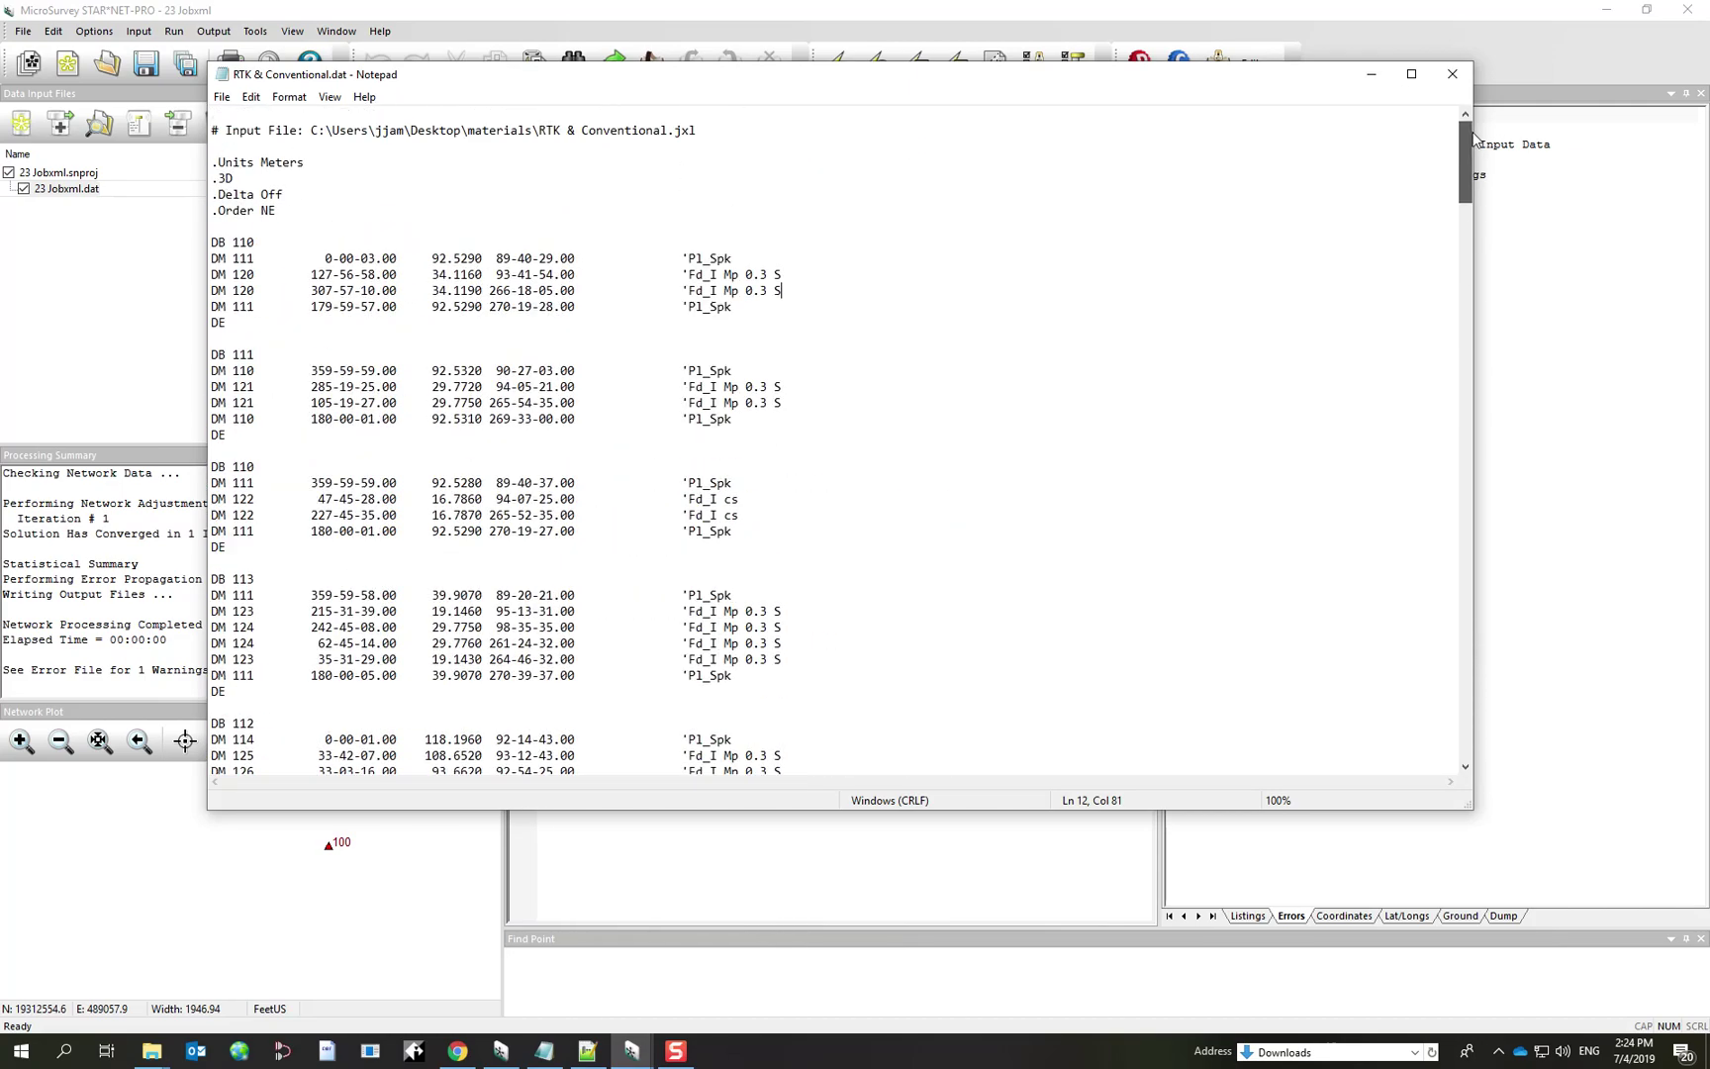
left_click(1452, 74)
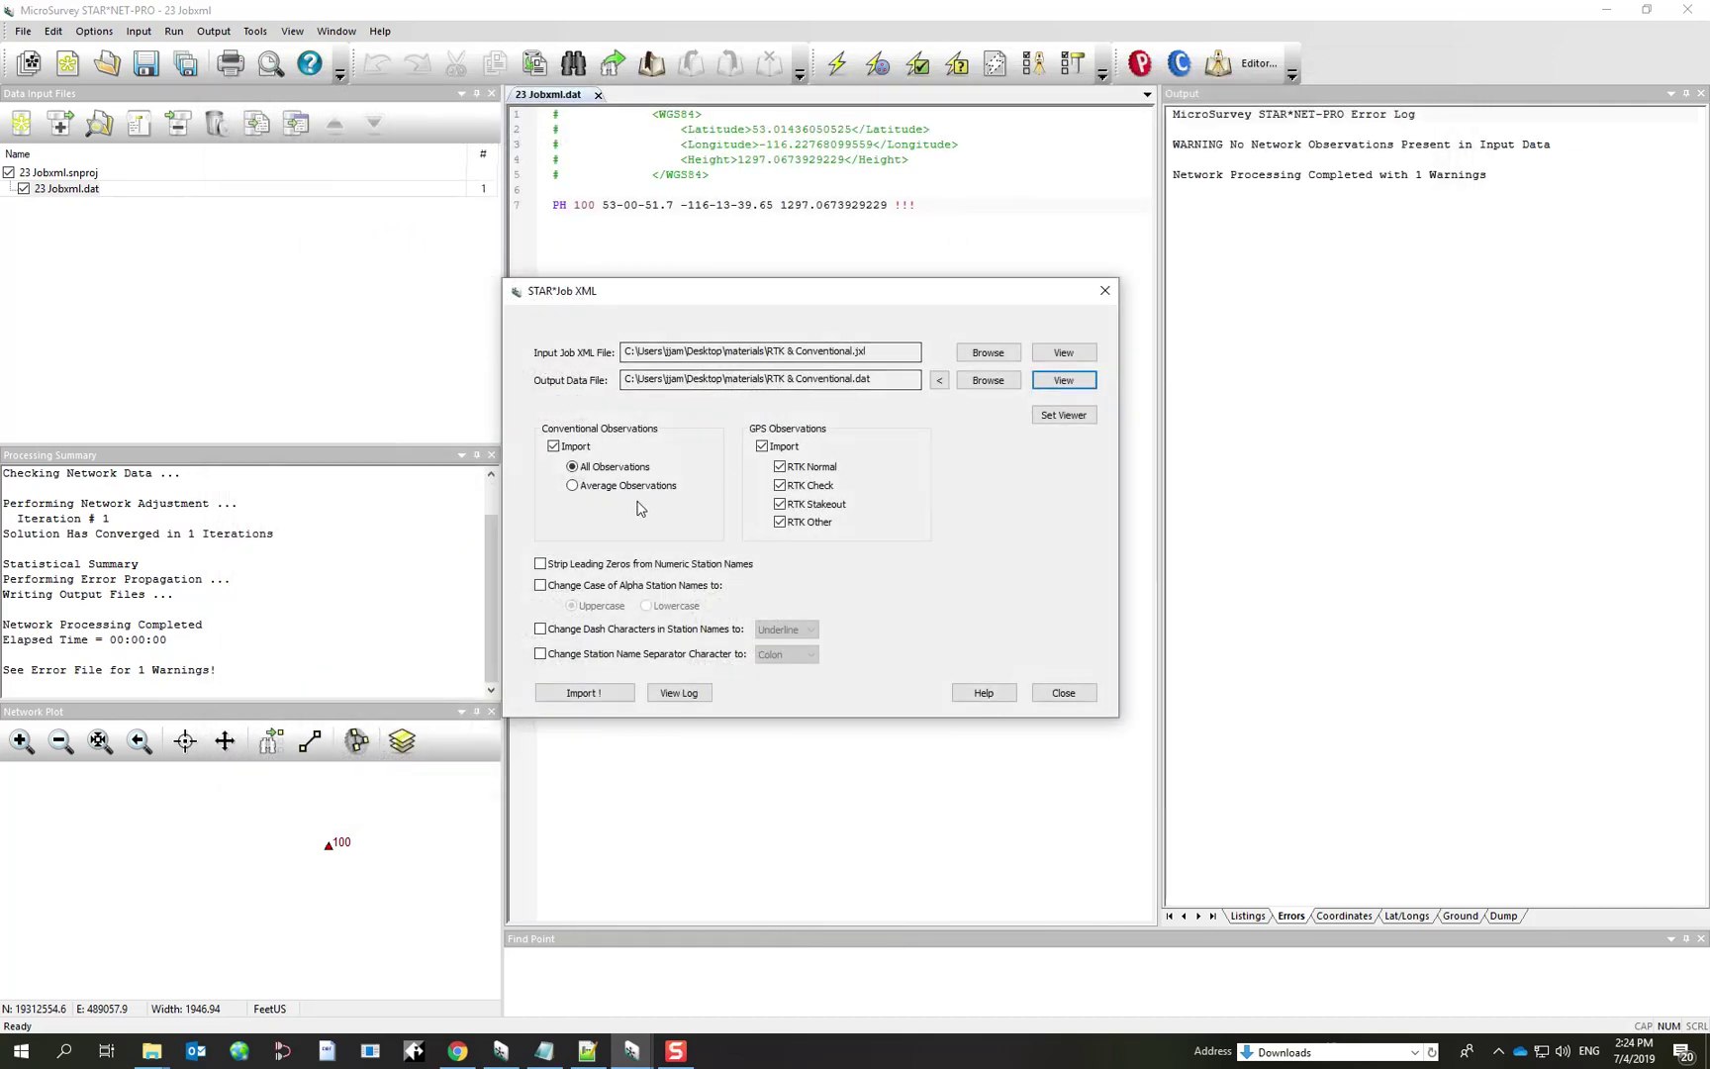
Reconvert using Average Observations, overwrite RTK & Conventional.dat, and view the new file.
left_click(573, 486)
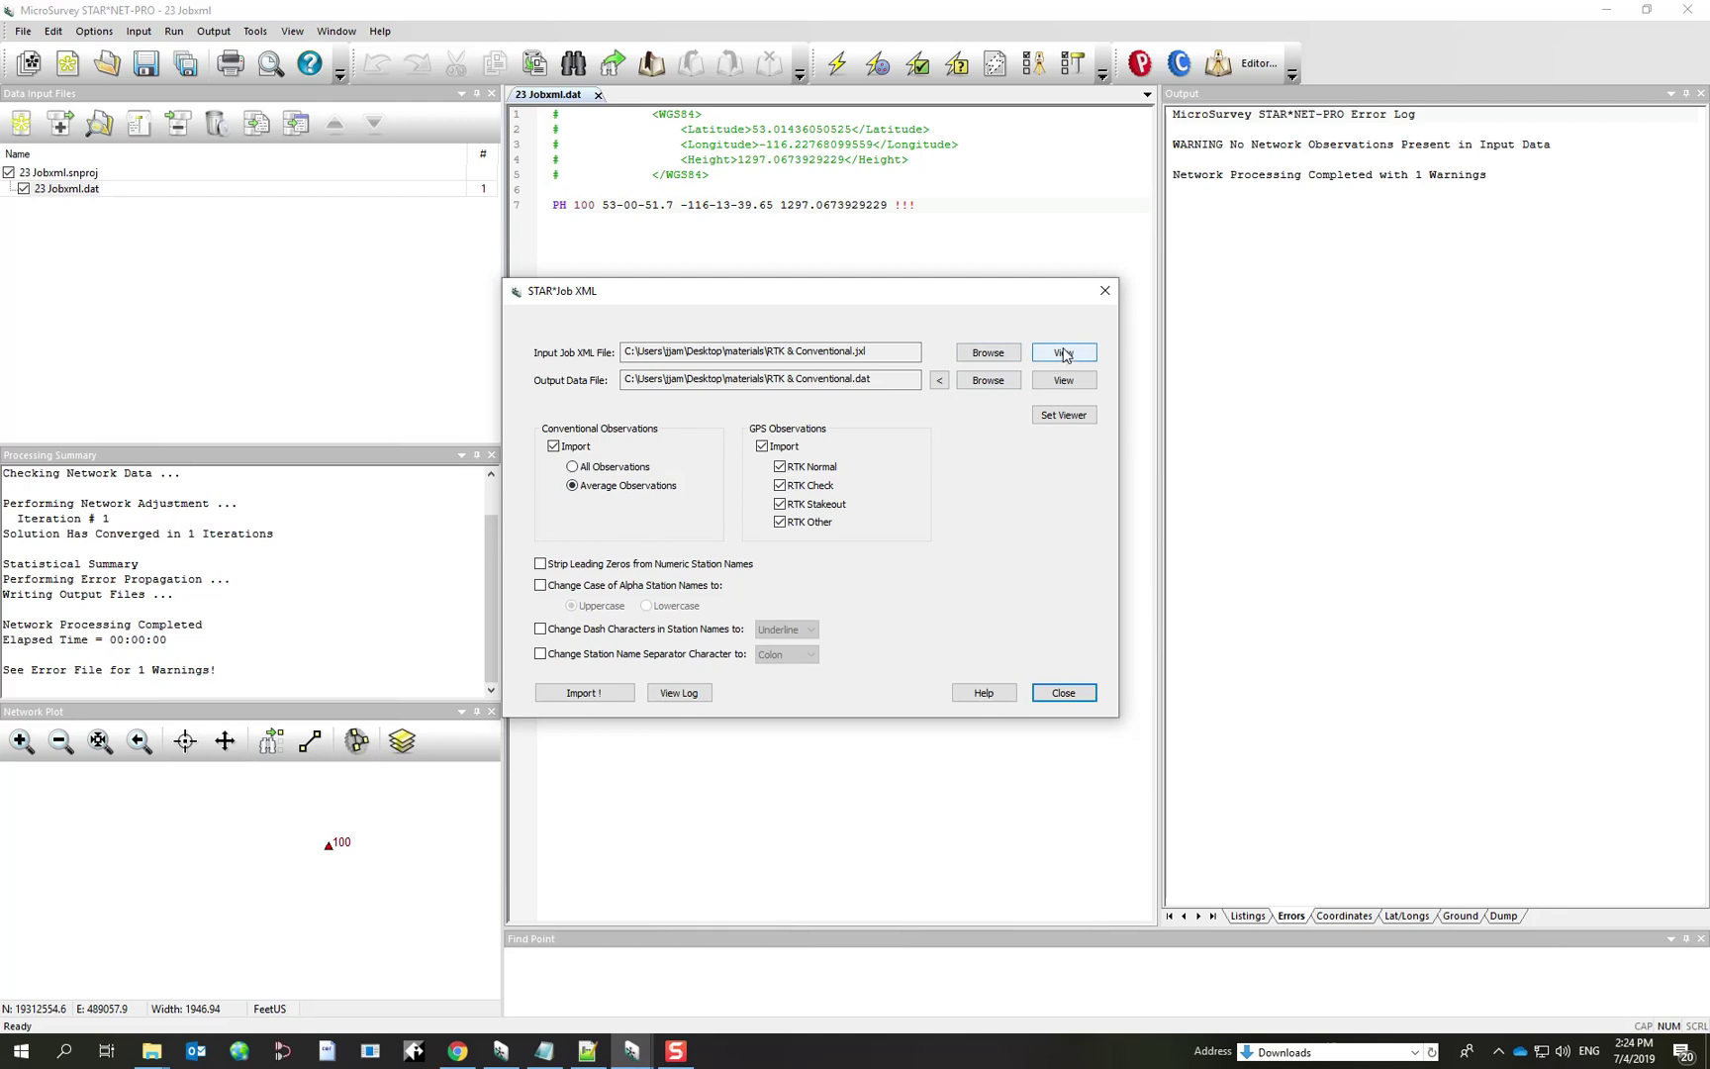
left_click(594, 693)
left_click(734, 537)
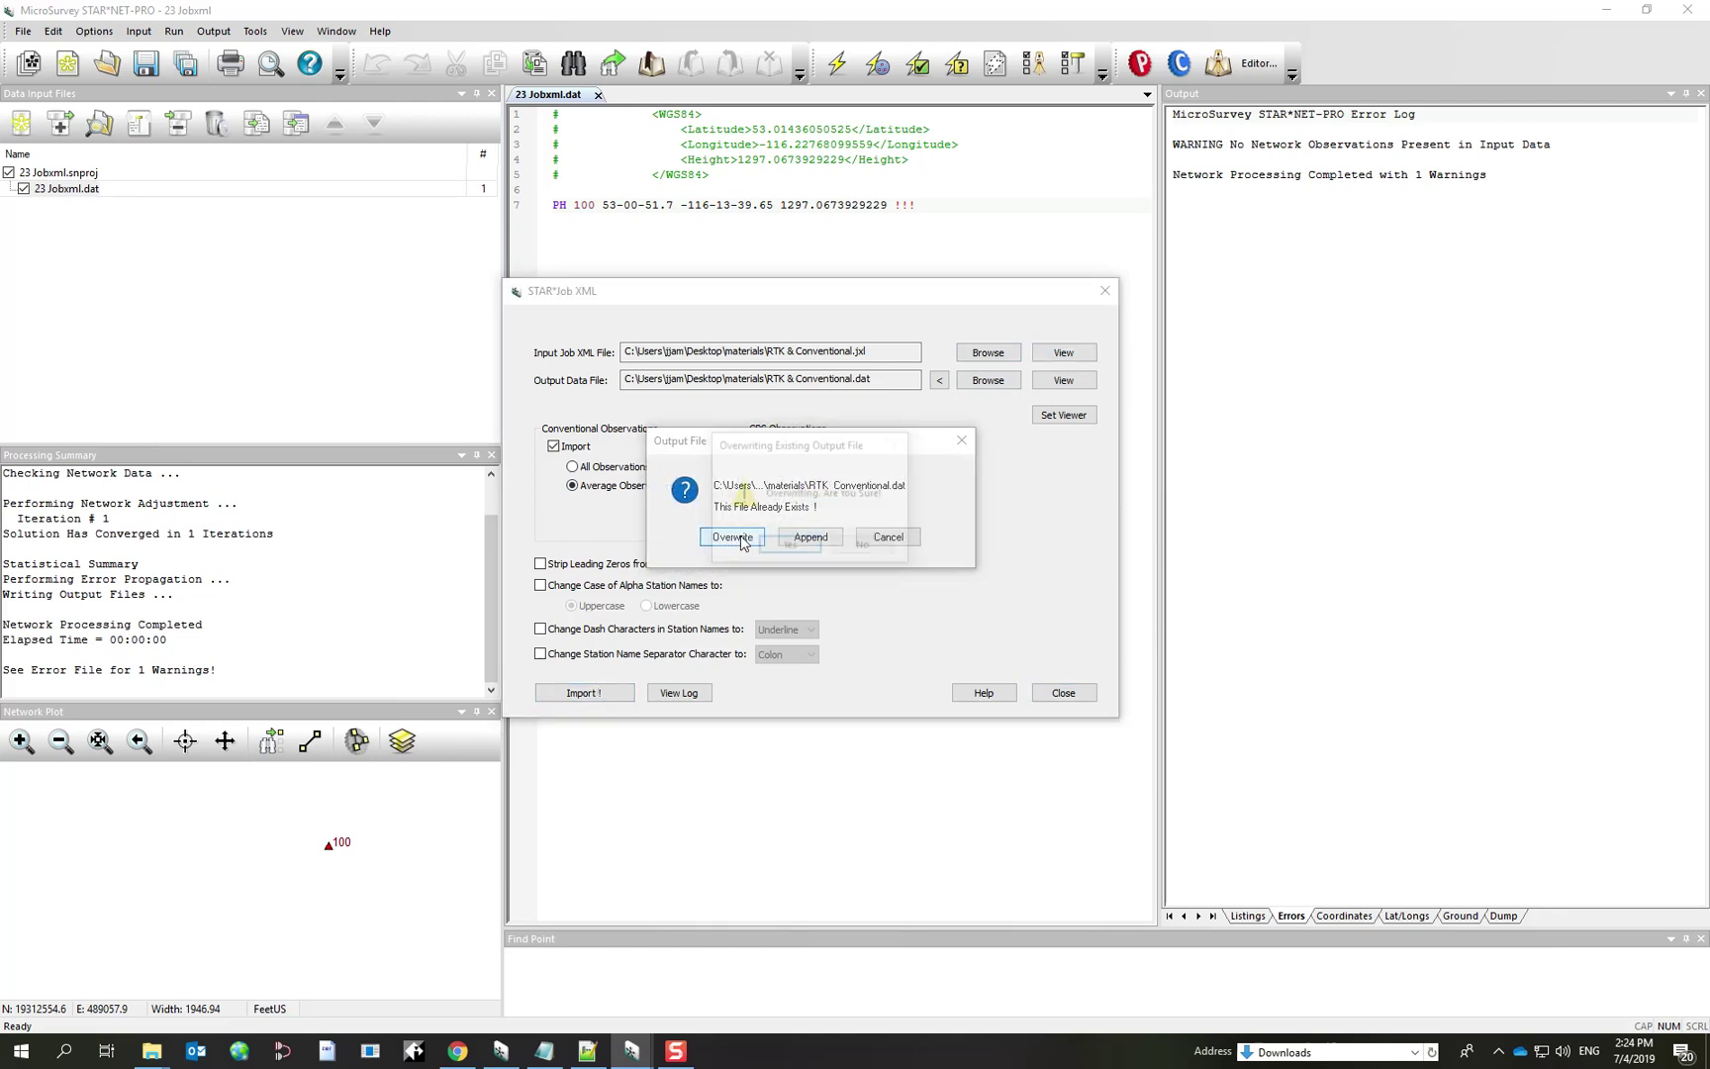
left_click(769, 548)
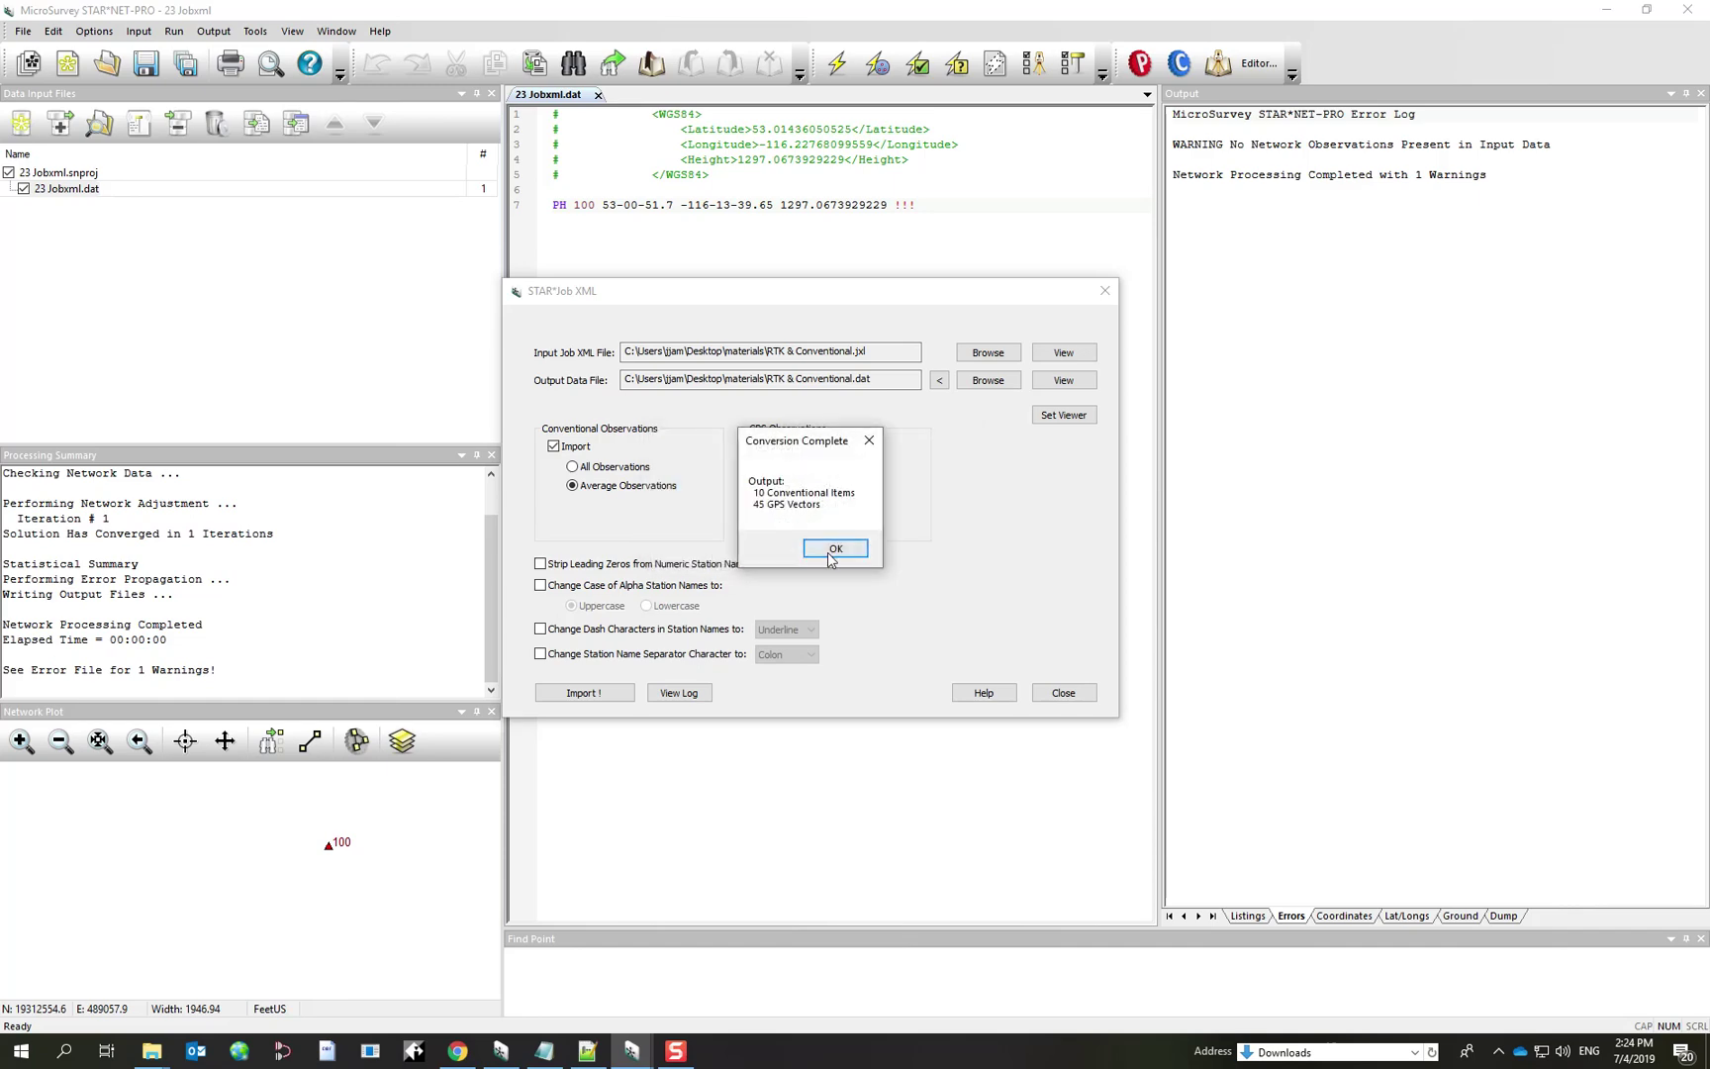
left_click(834, 548)
left_click(1064, 380)
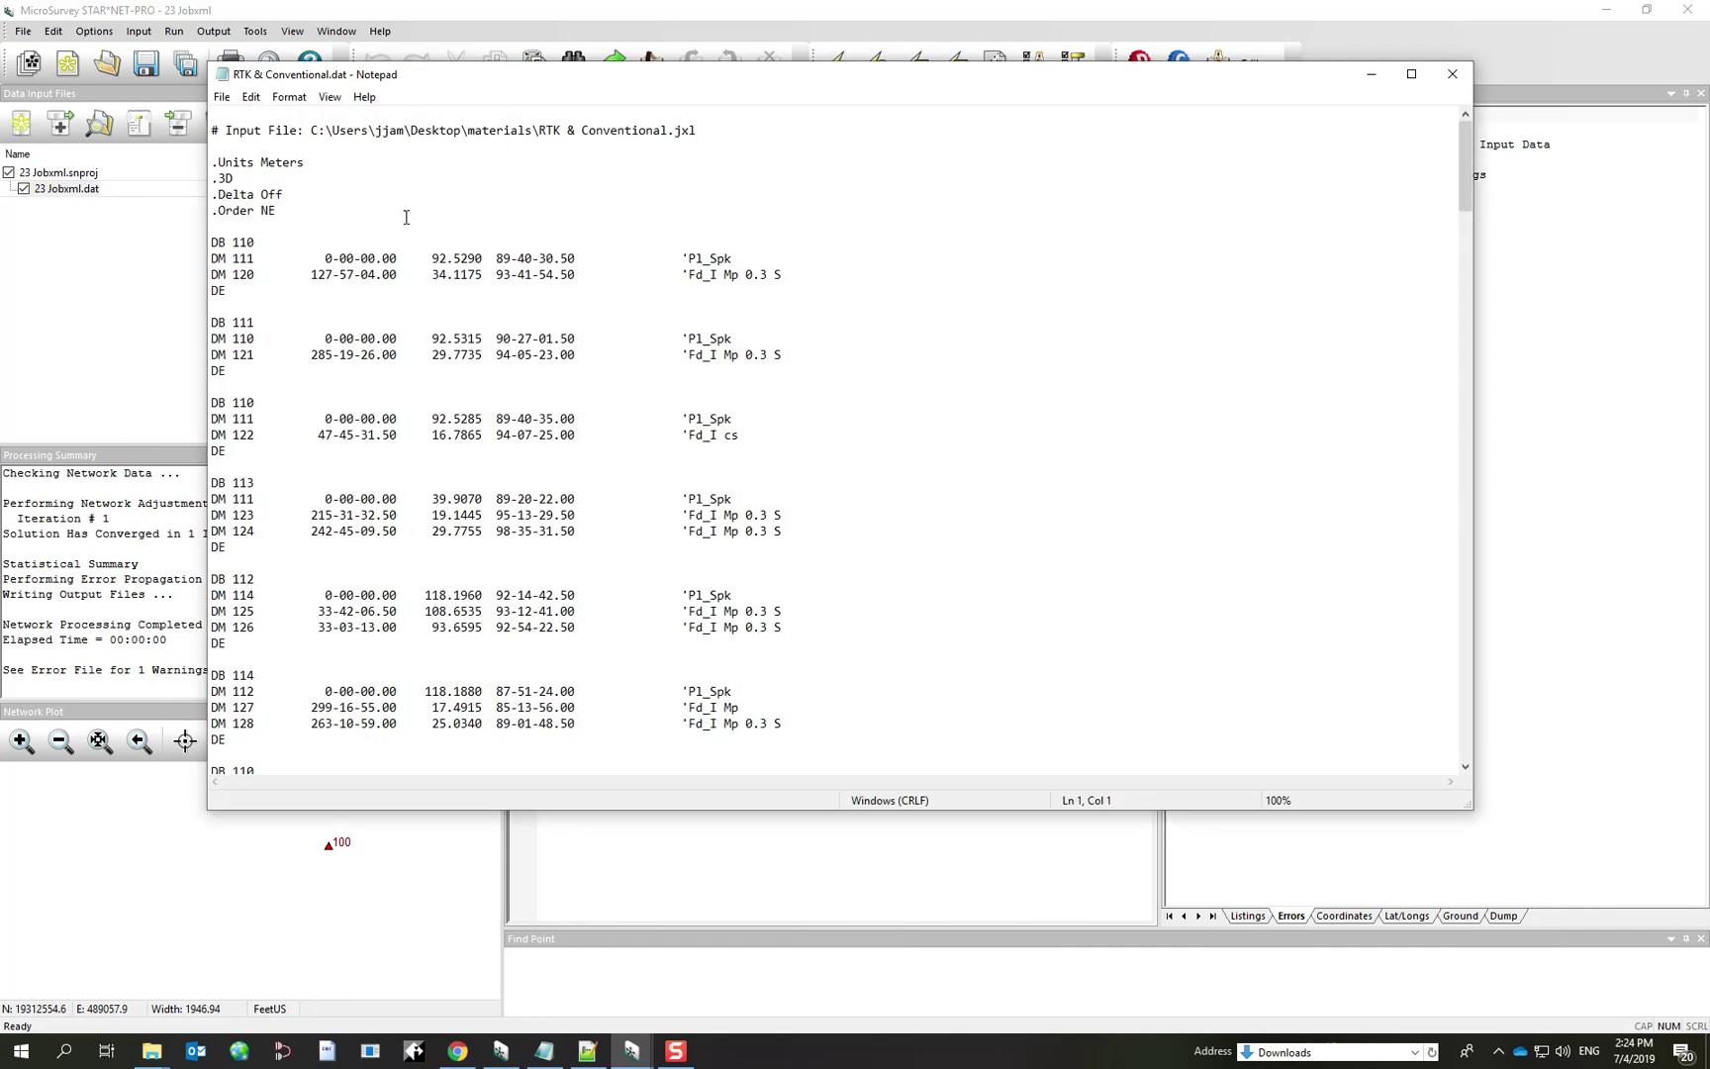
Inspect the averaged DM 120 values like zenith 93-41-54.50, close Notepad, and reselect All Observations.
left_click(315, 274)
left_click(257, 274)
key("shift+Left")
key("shift+Left")
left_click_drag(575, 277, 497, 276)
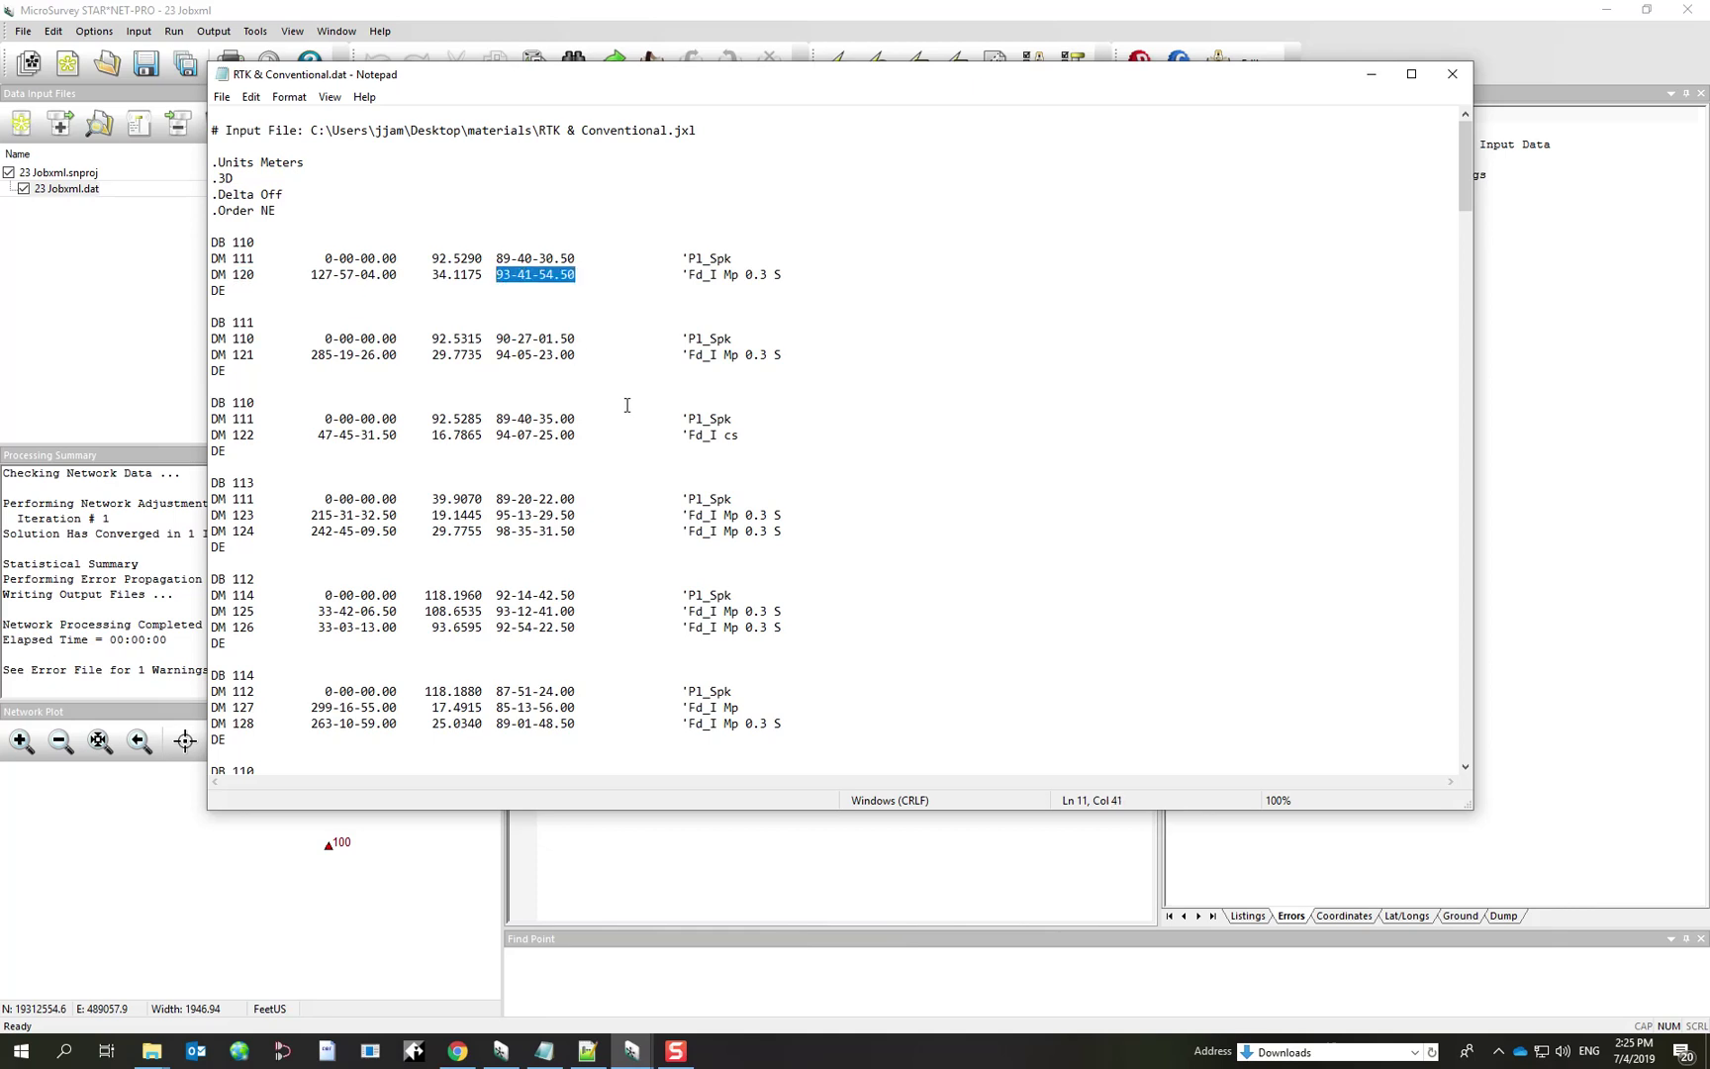
left_click_drag(582, 276, 313, 277)
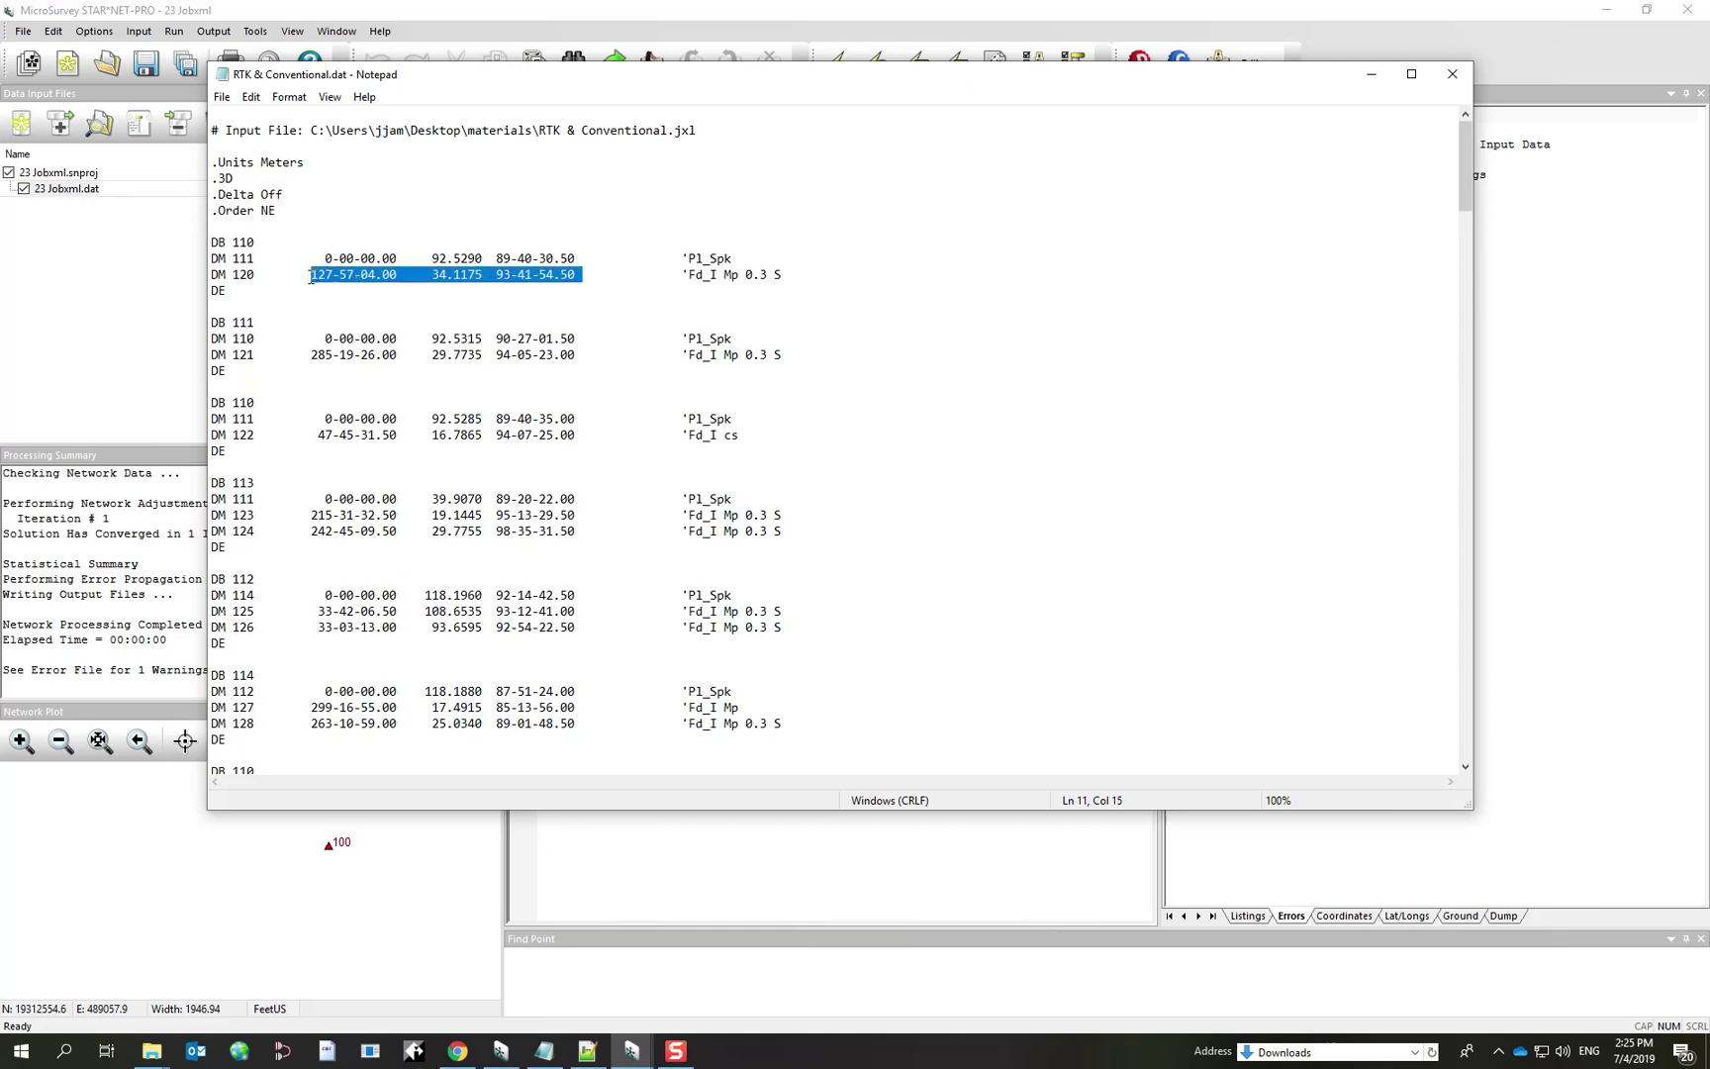
left_click(1452, 74)
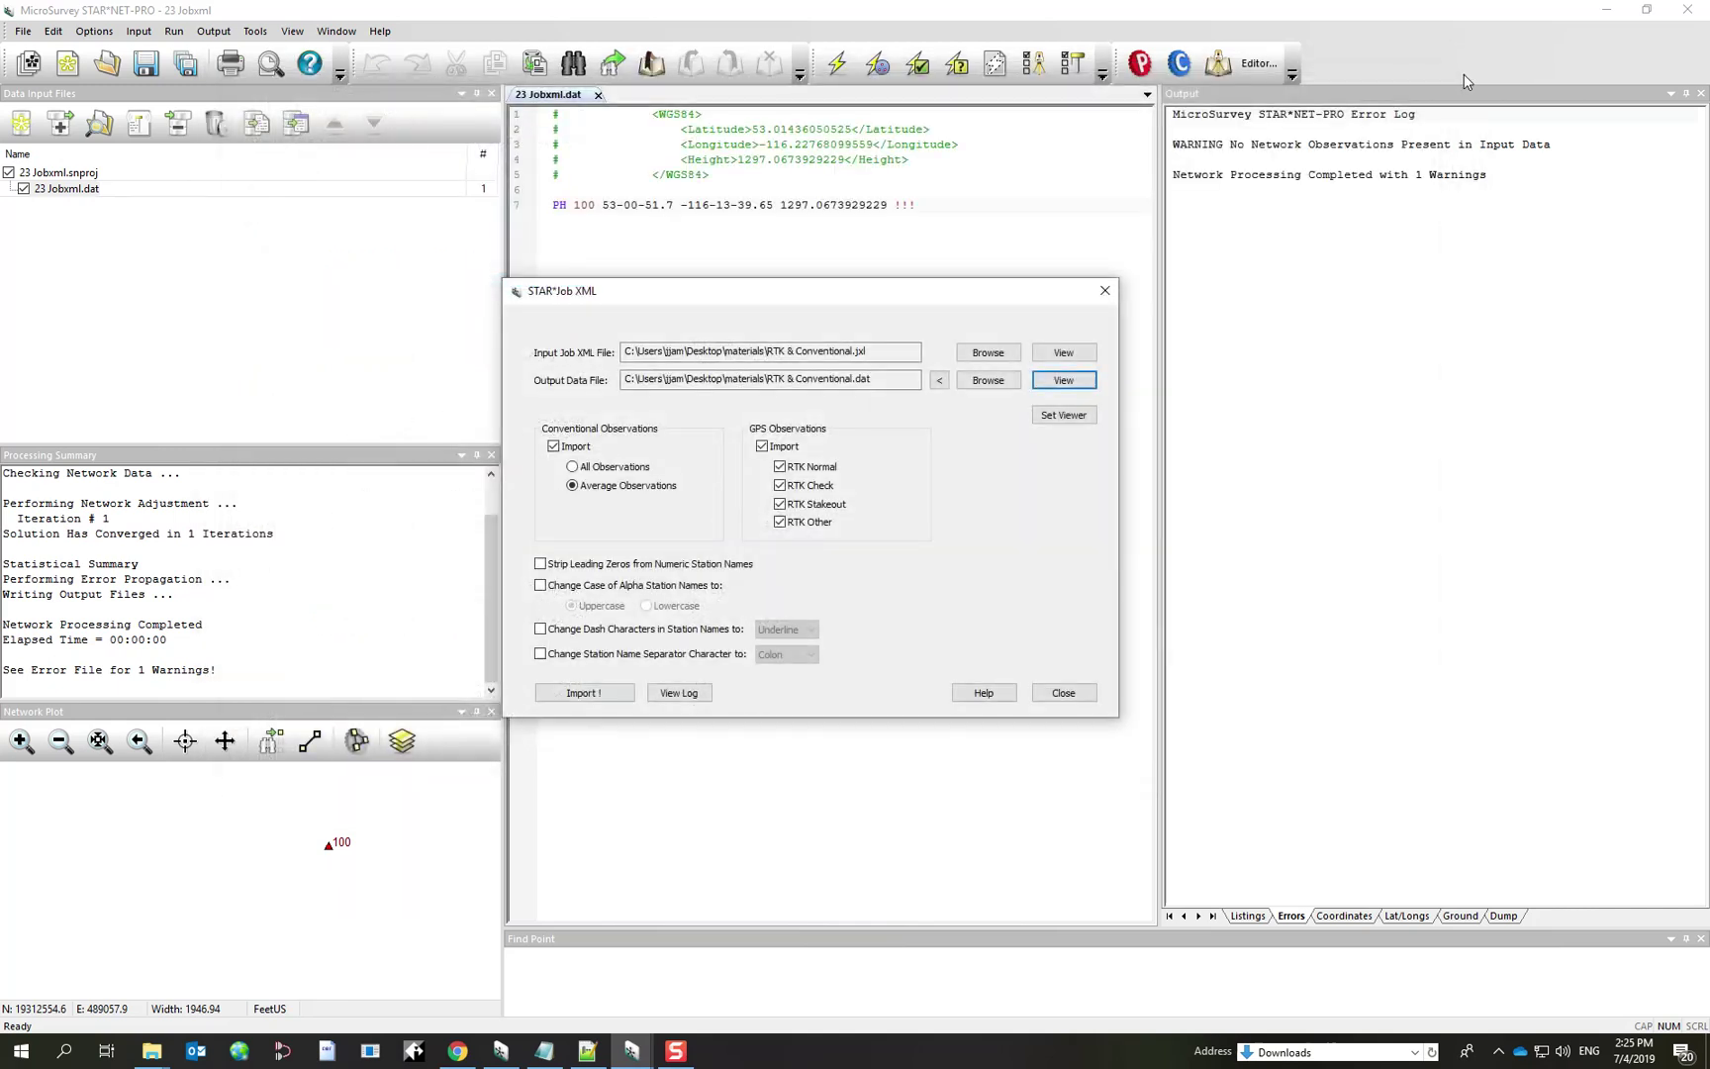
left_click(573, 466)
Rerun the conversion overwriting RTK & Conventional.dat with all observations, then close STAR*Job XML.
left_click(588, 692)
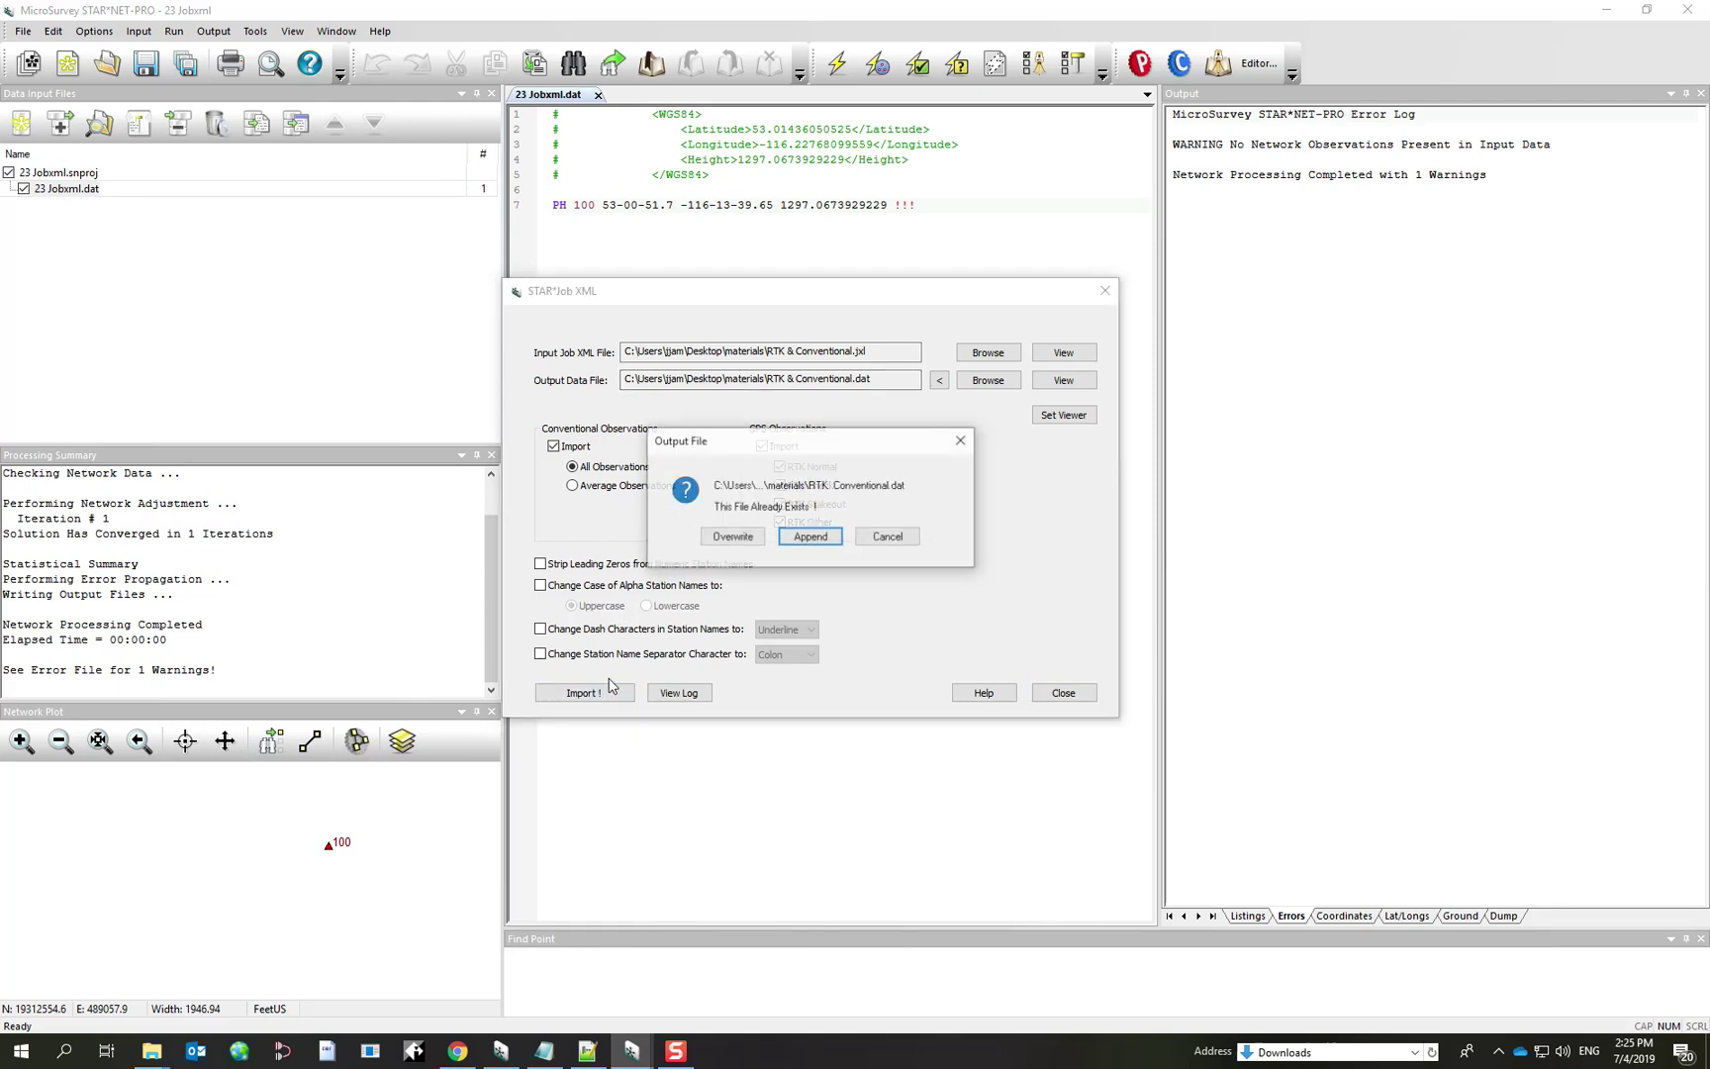
left_click(730, 538)
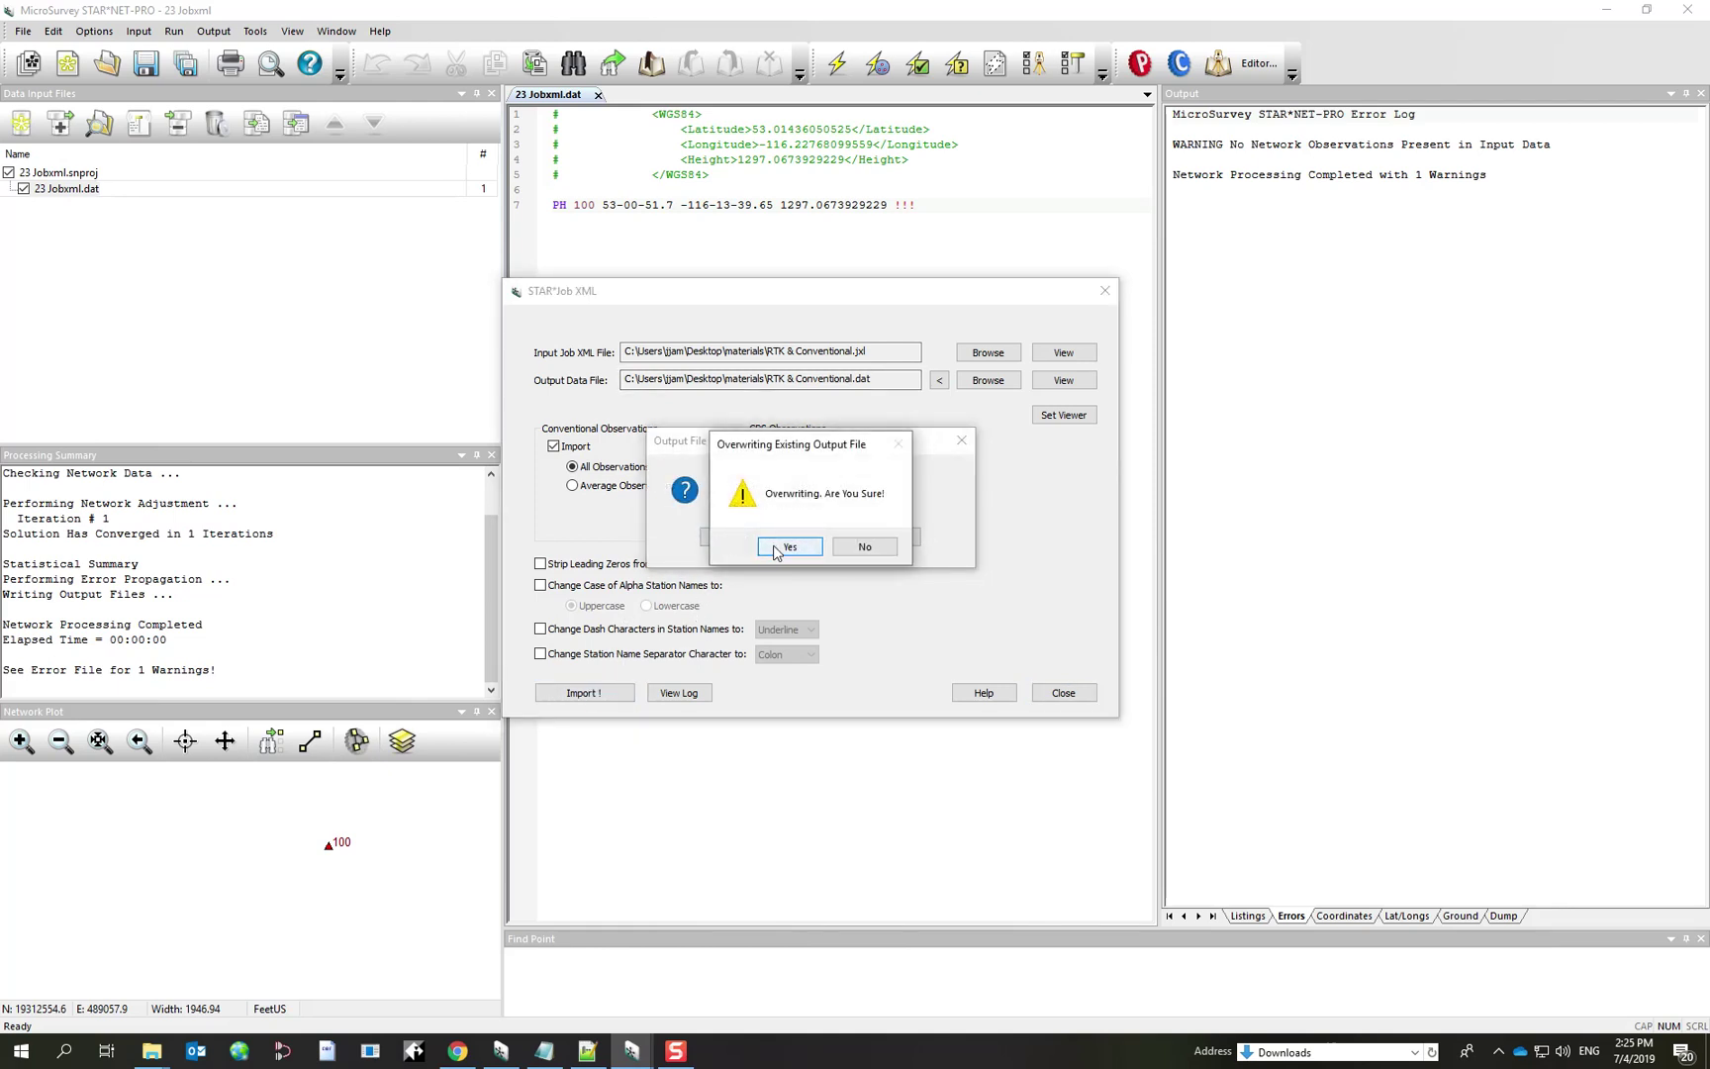
left_click(768, 544)
left_click(837, 548)
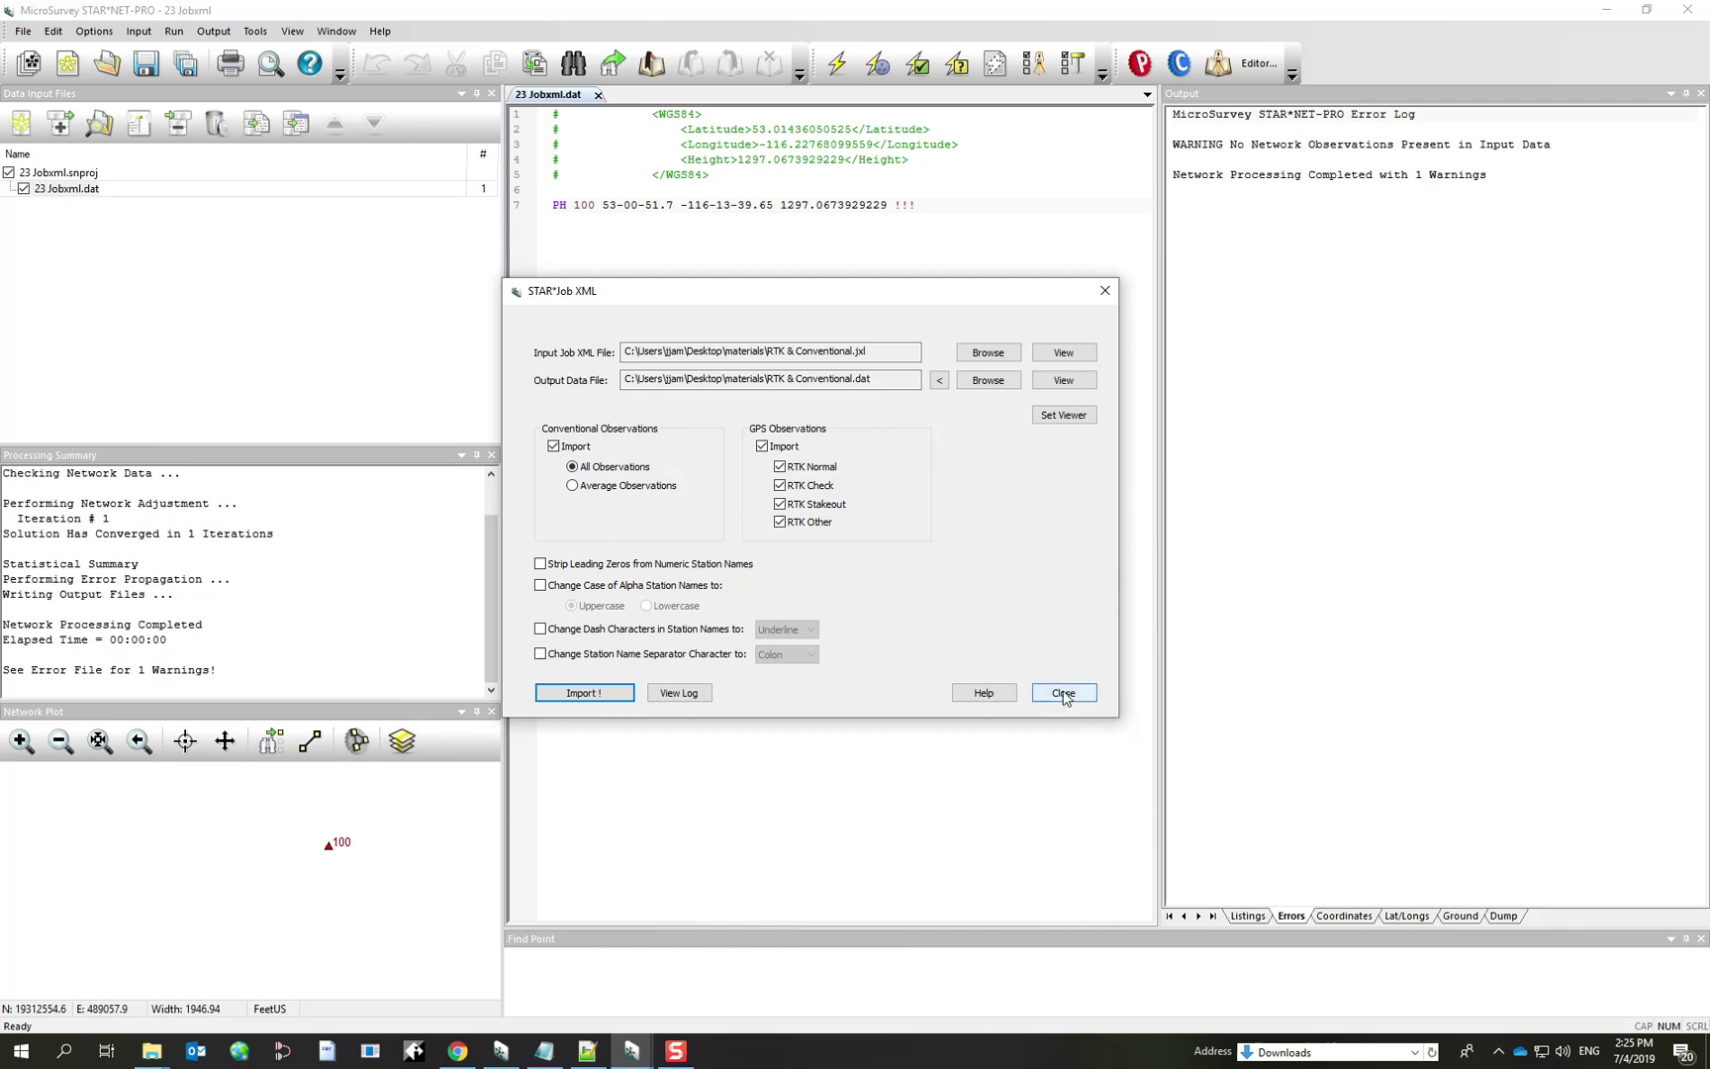
left_click_drag(894, 380, 623, 380)
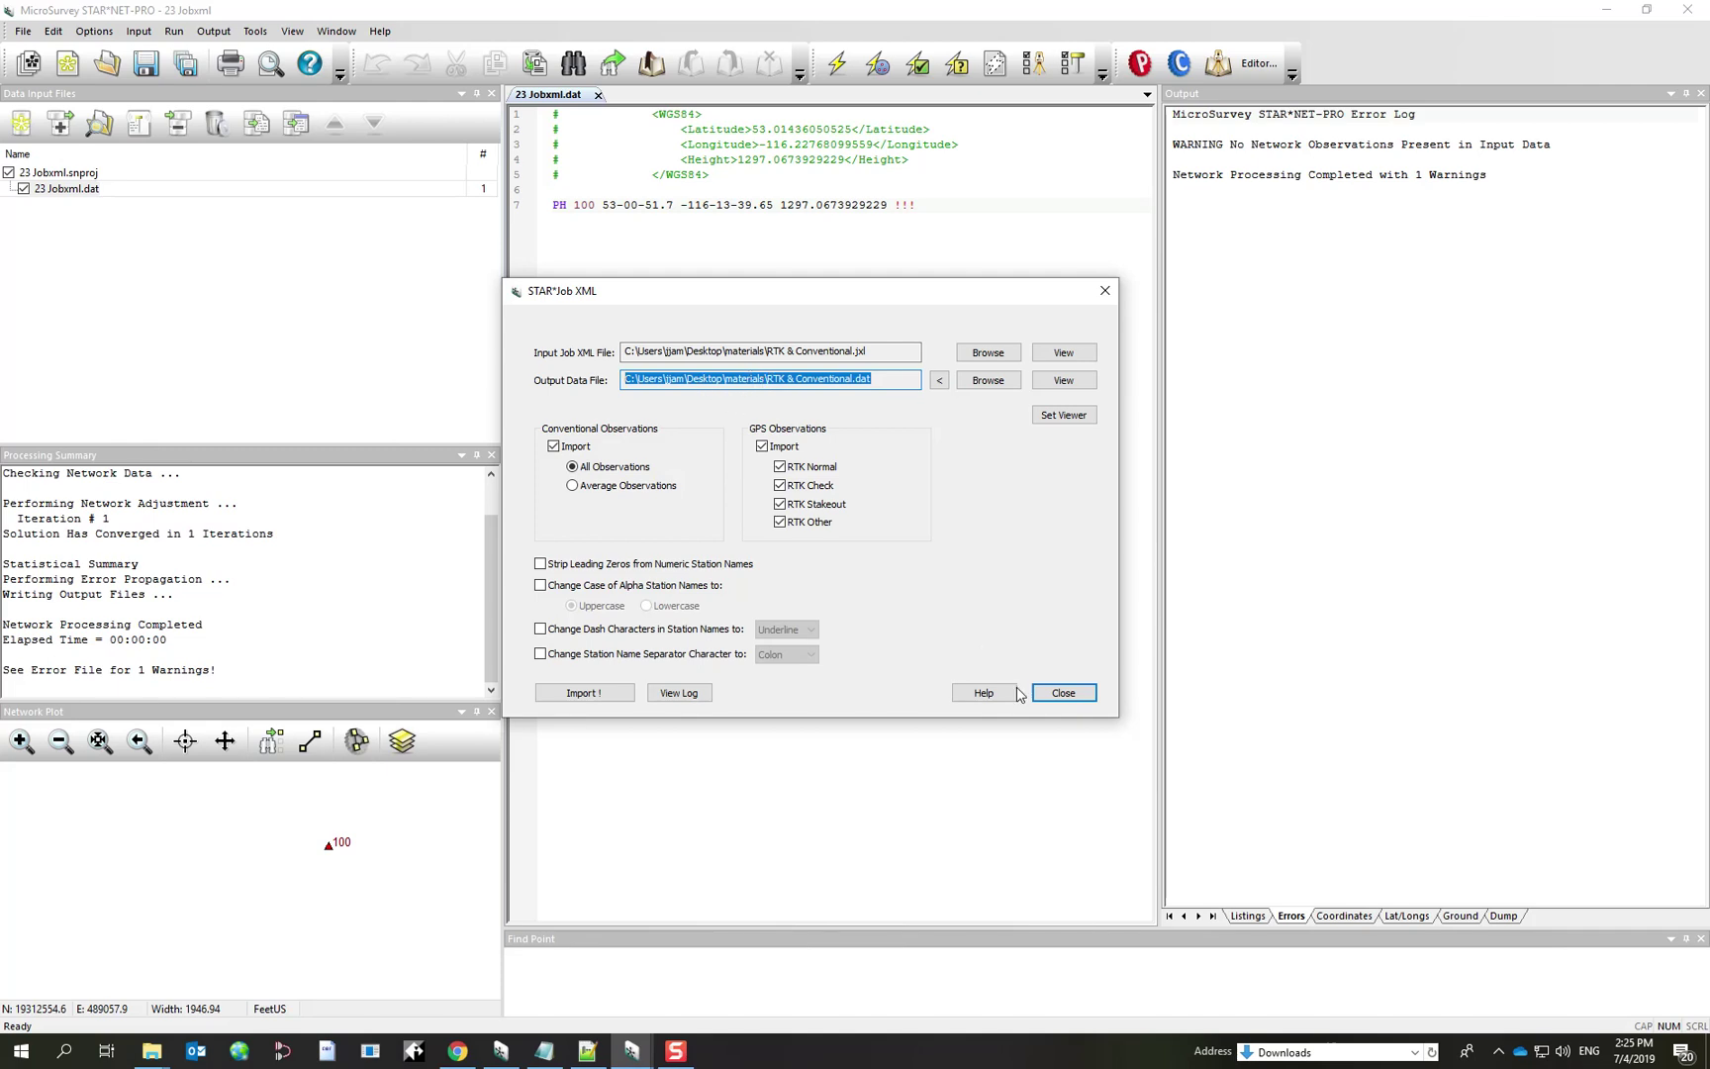
left_click(1063, 694)
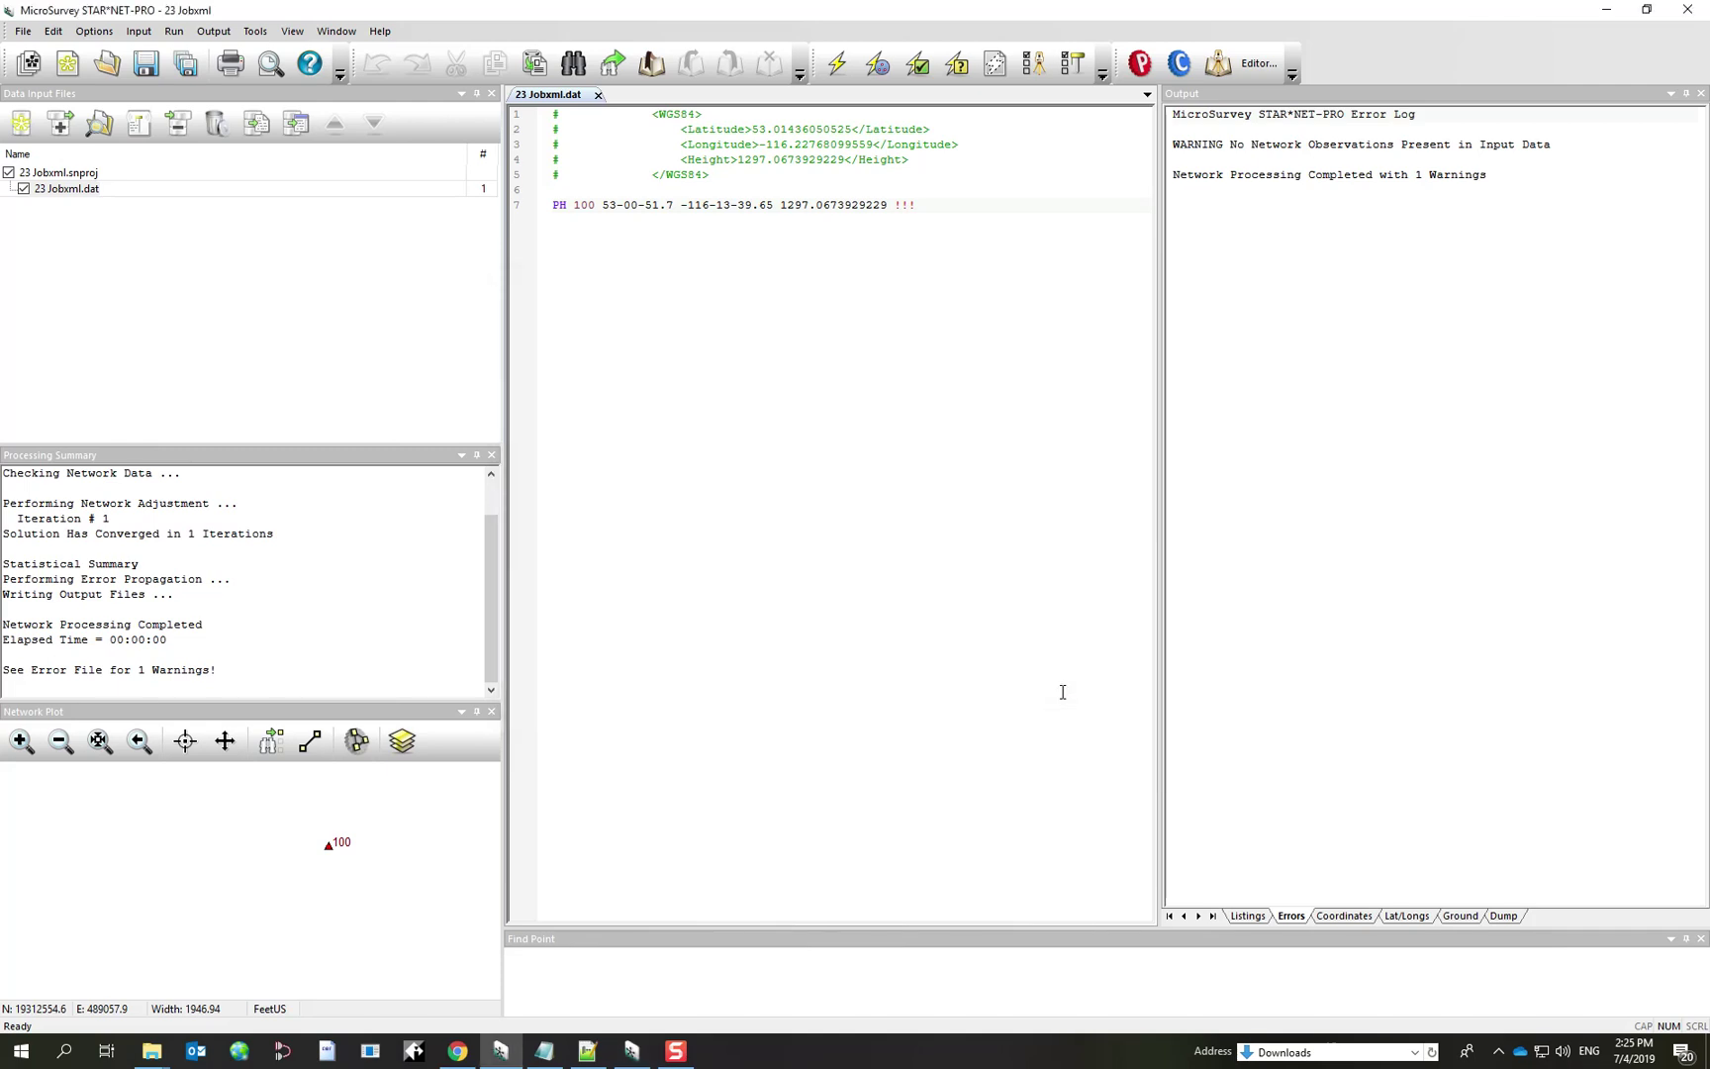
Close the current project and reopen 23 Jobxml.snproj via File > Open Project.
left_click(23, 32)
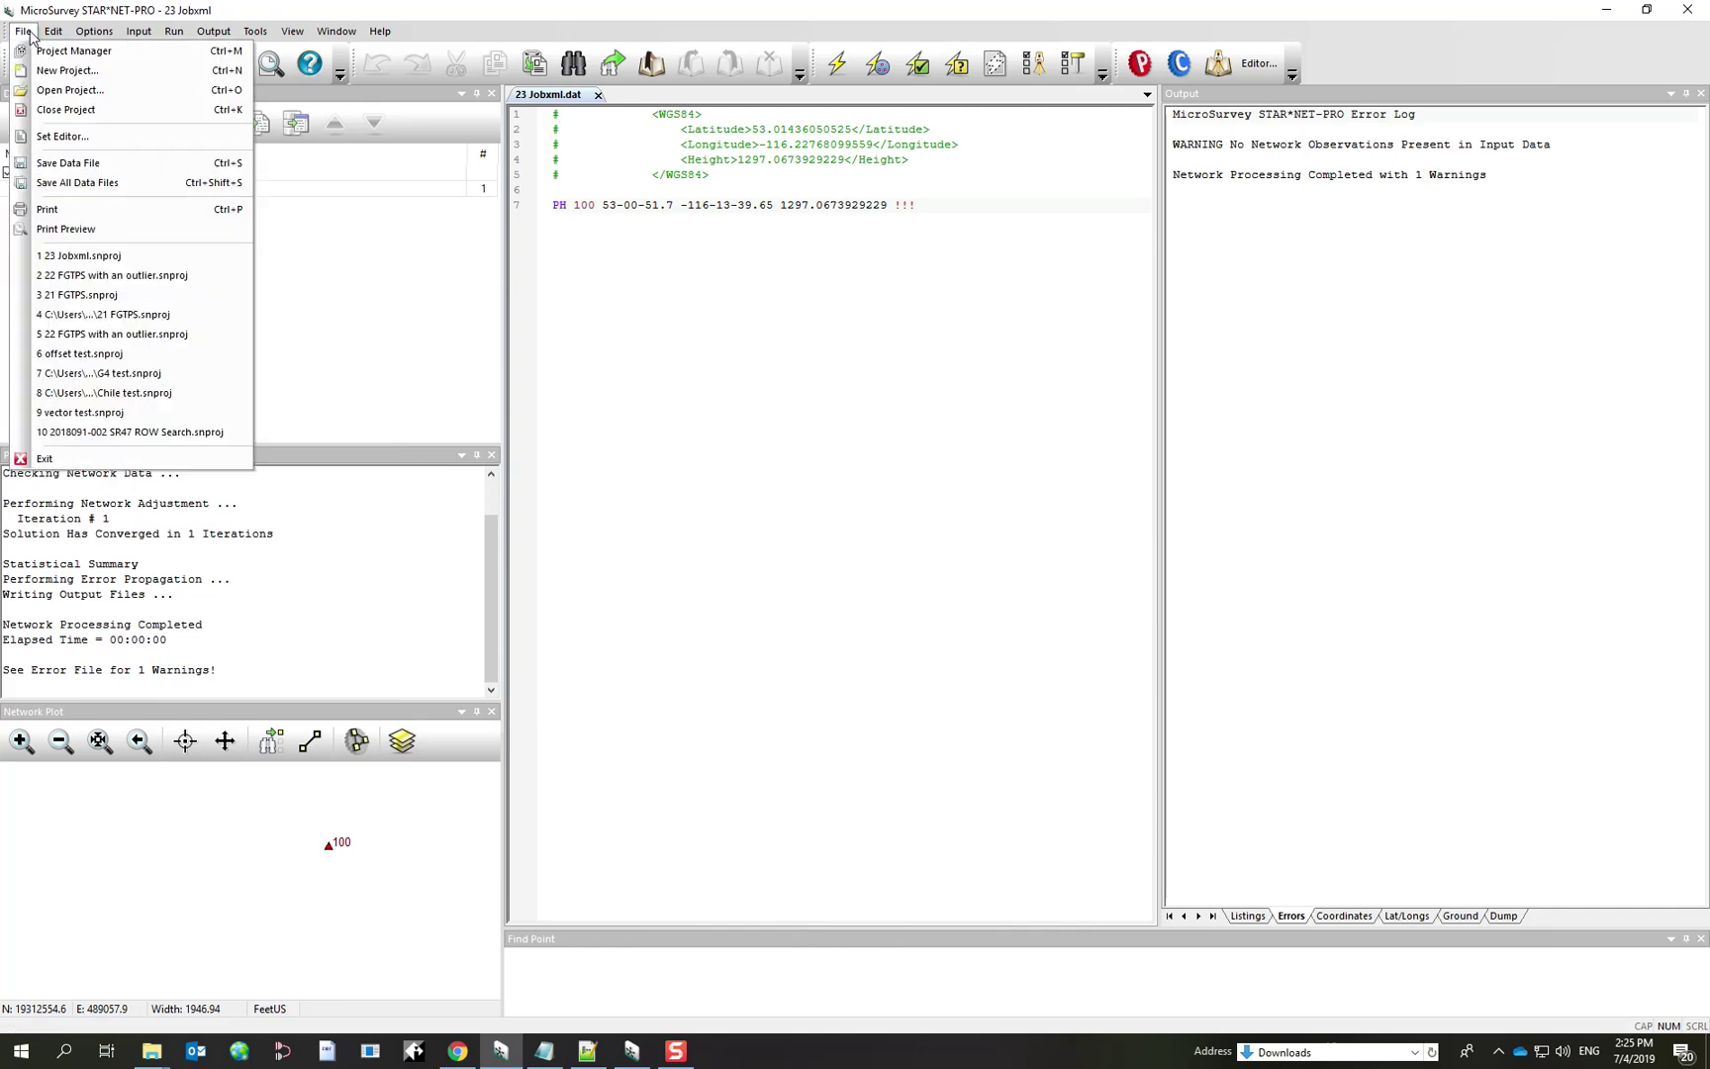
left_click(54, 110)
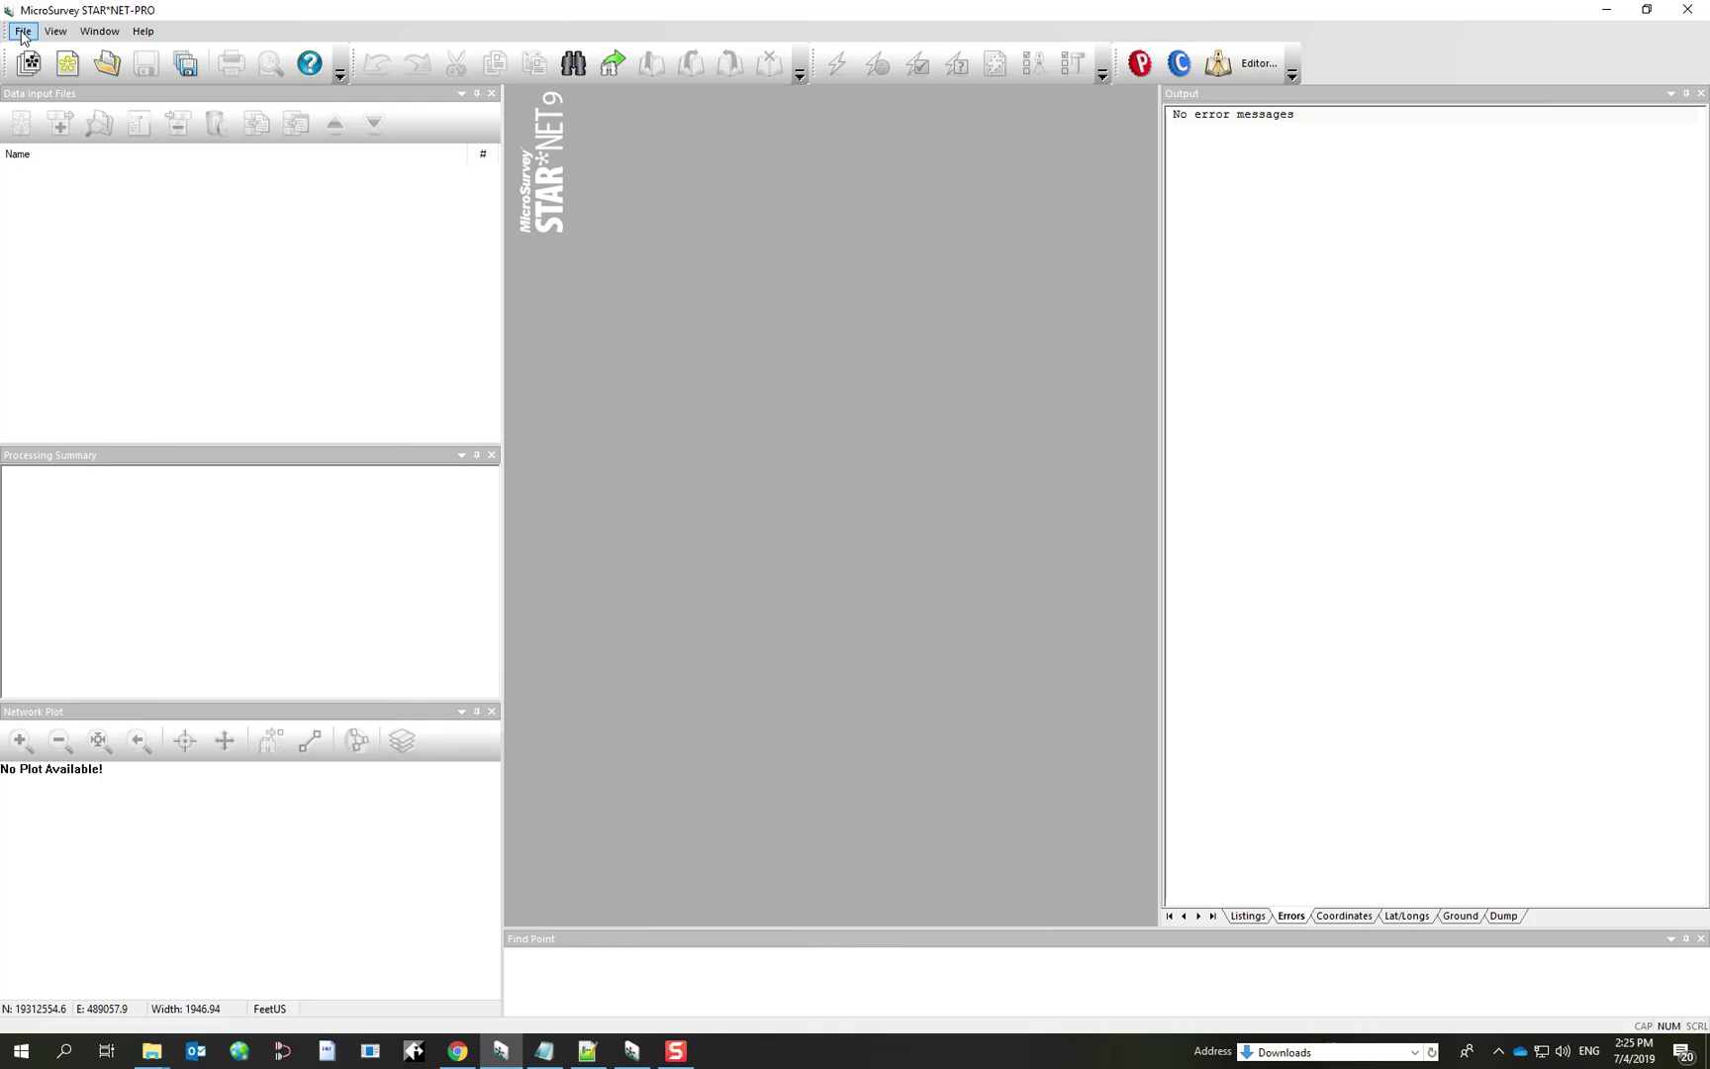
left_click(21, 31)
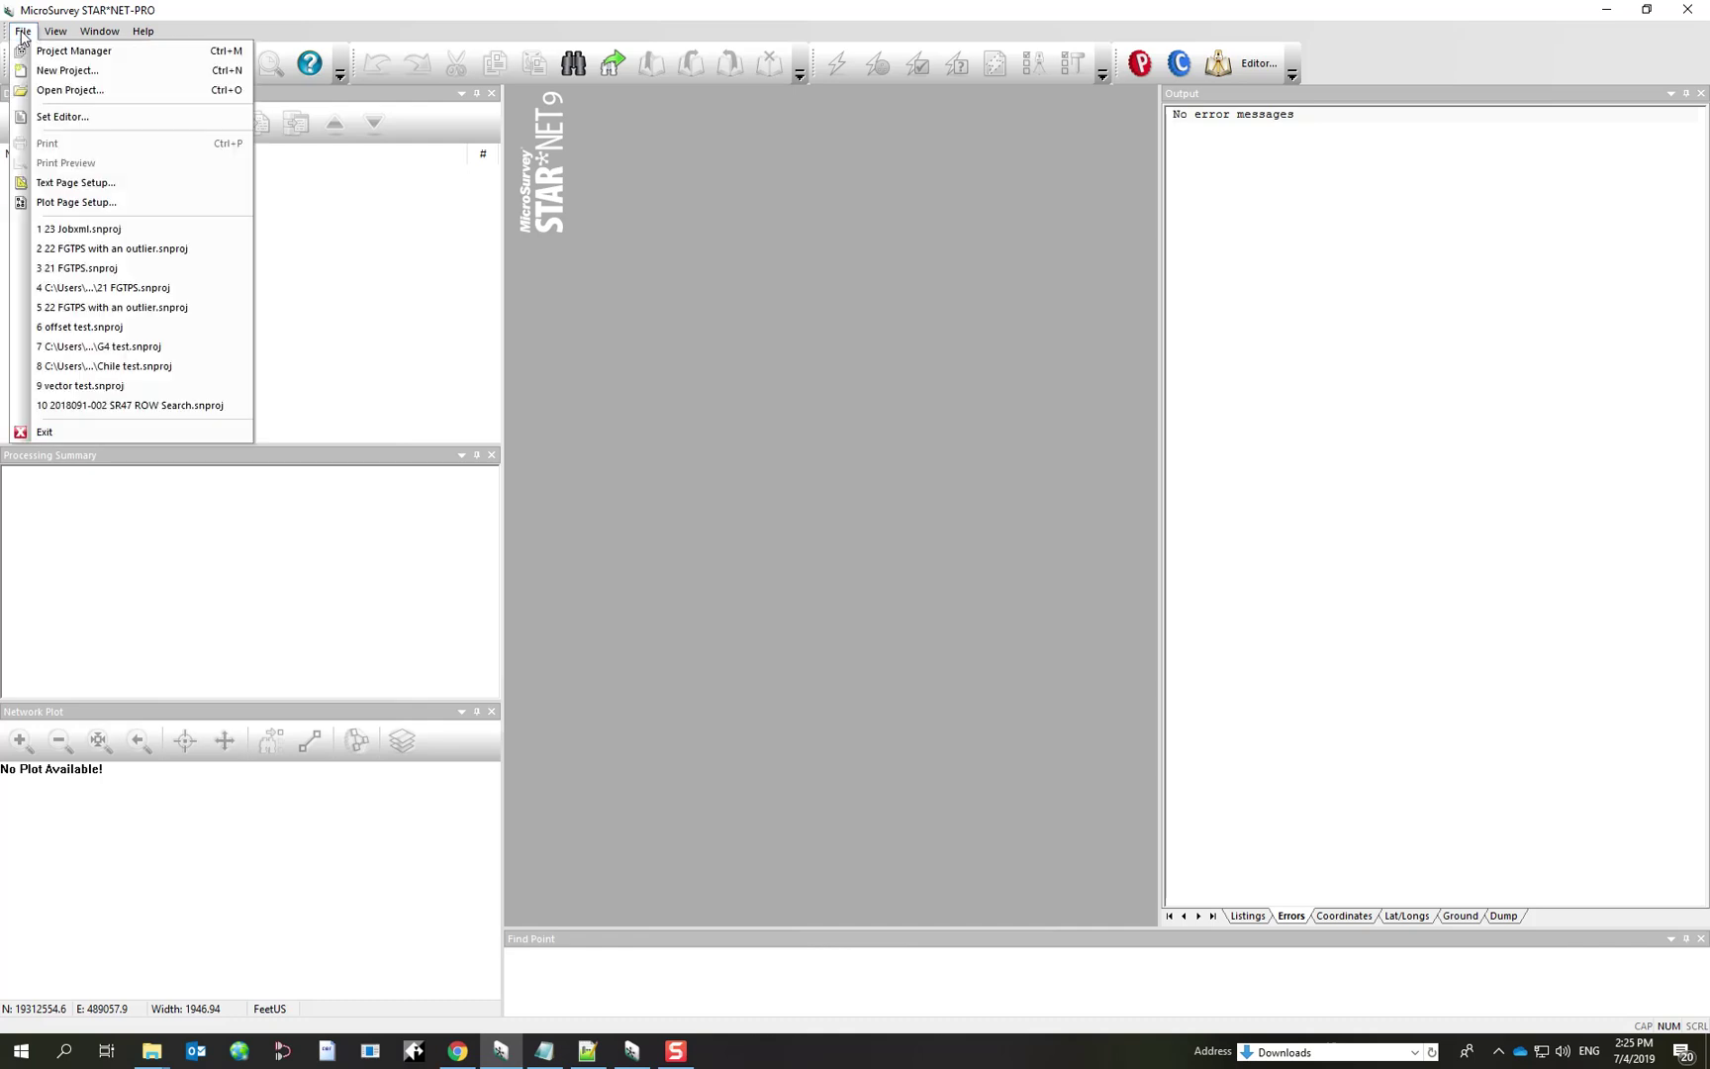
left_click(44, 90)
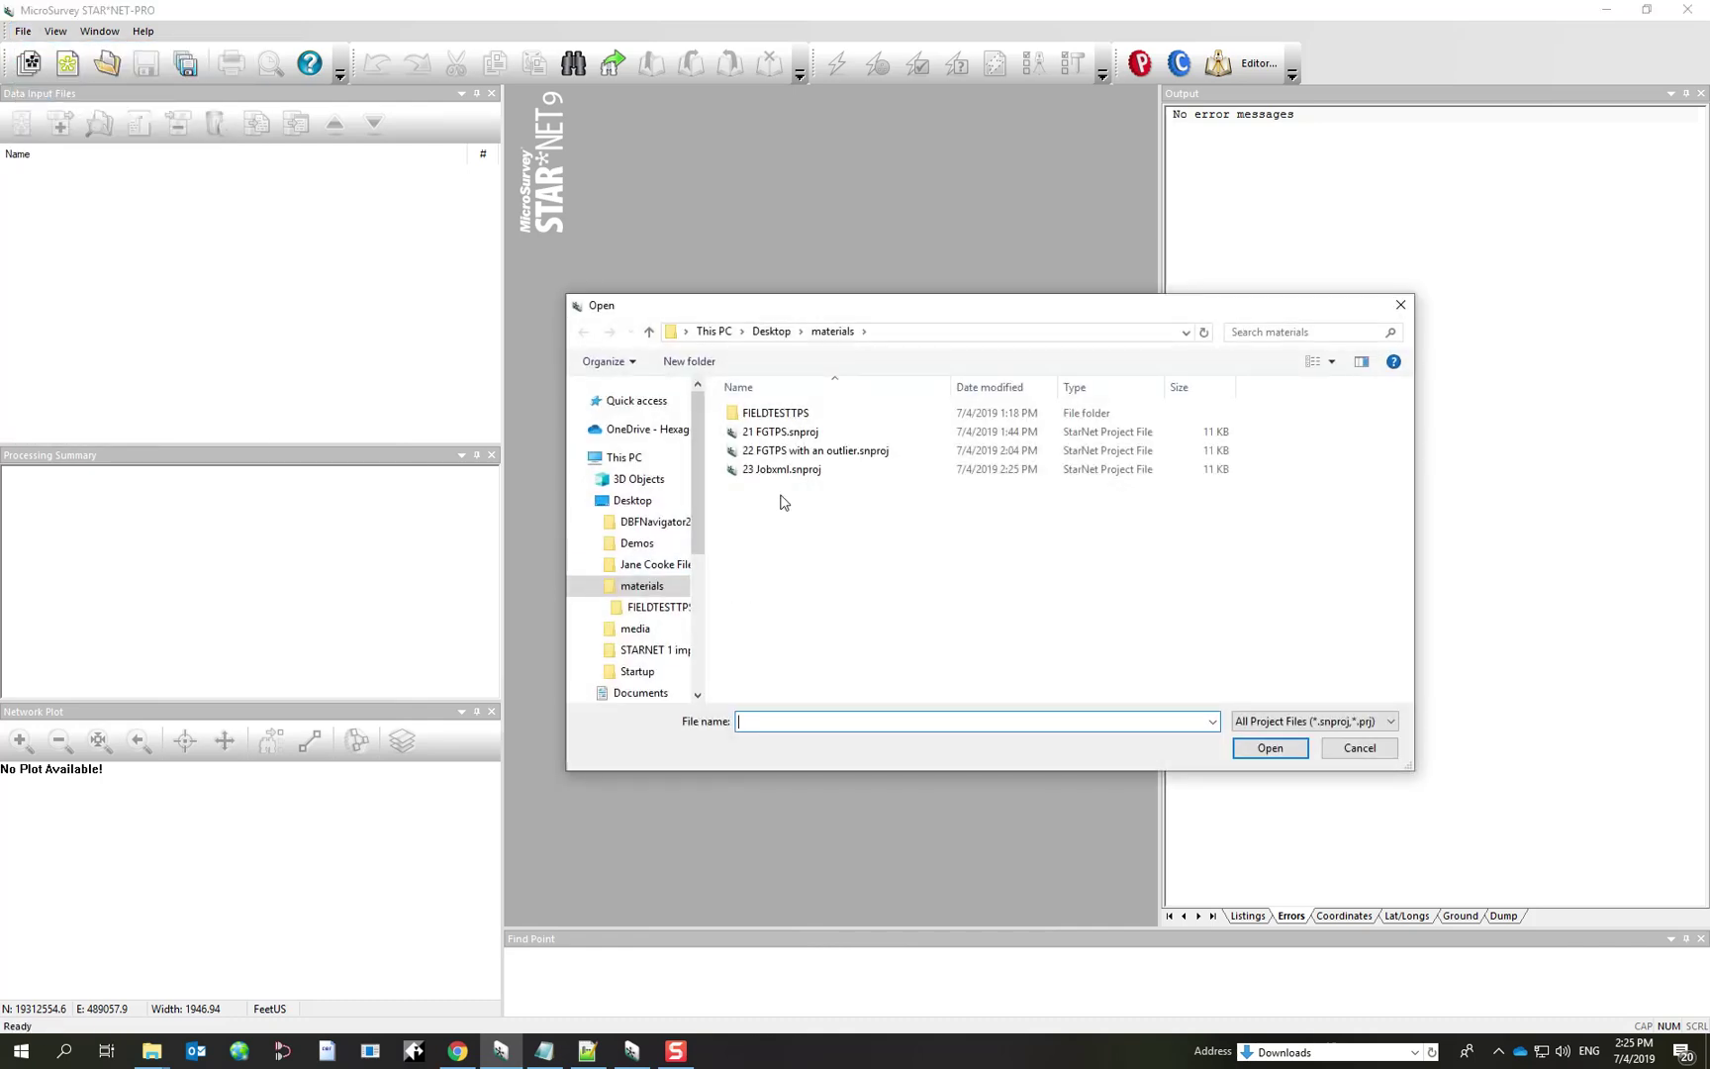
left_click(787, 471)
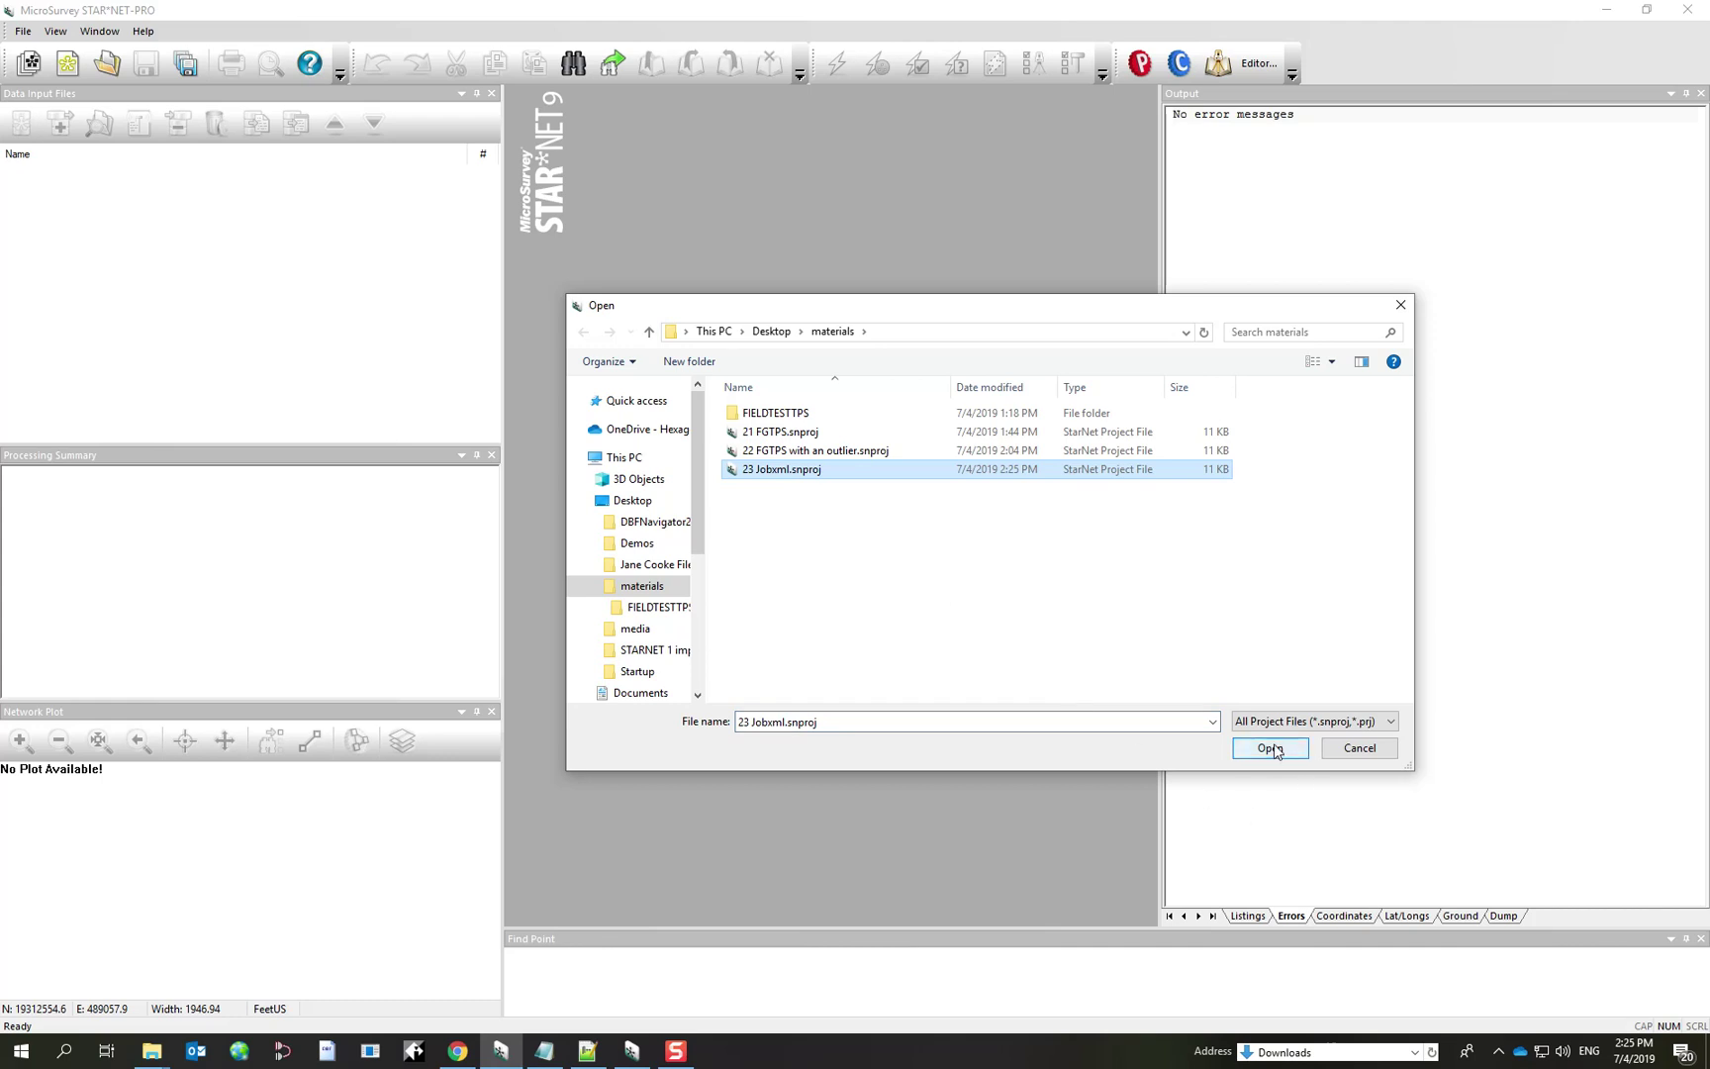
left_click(1270, 749)
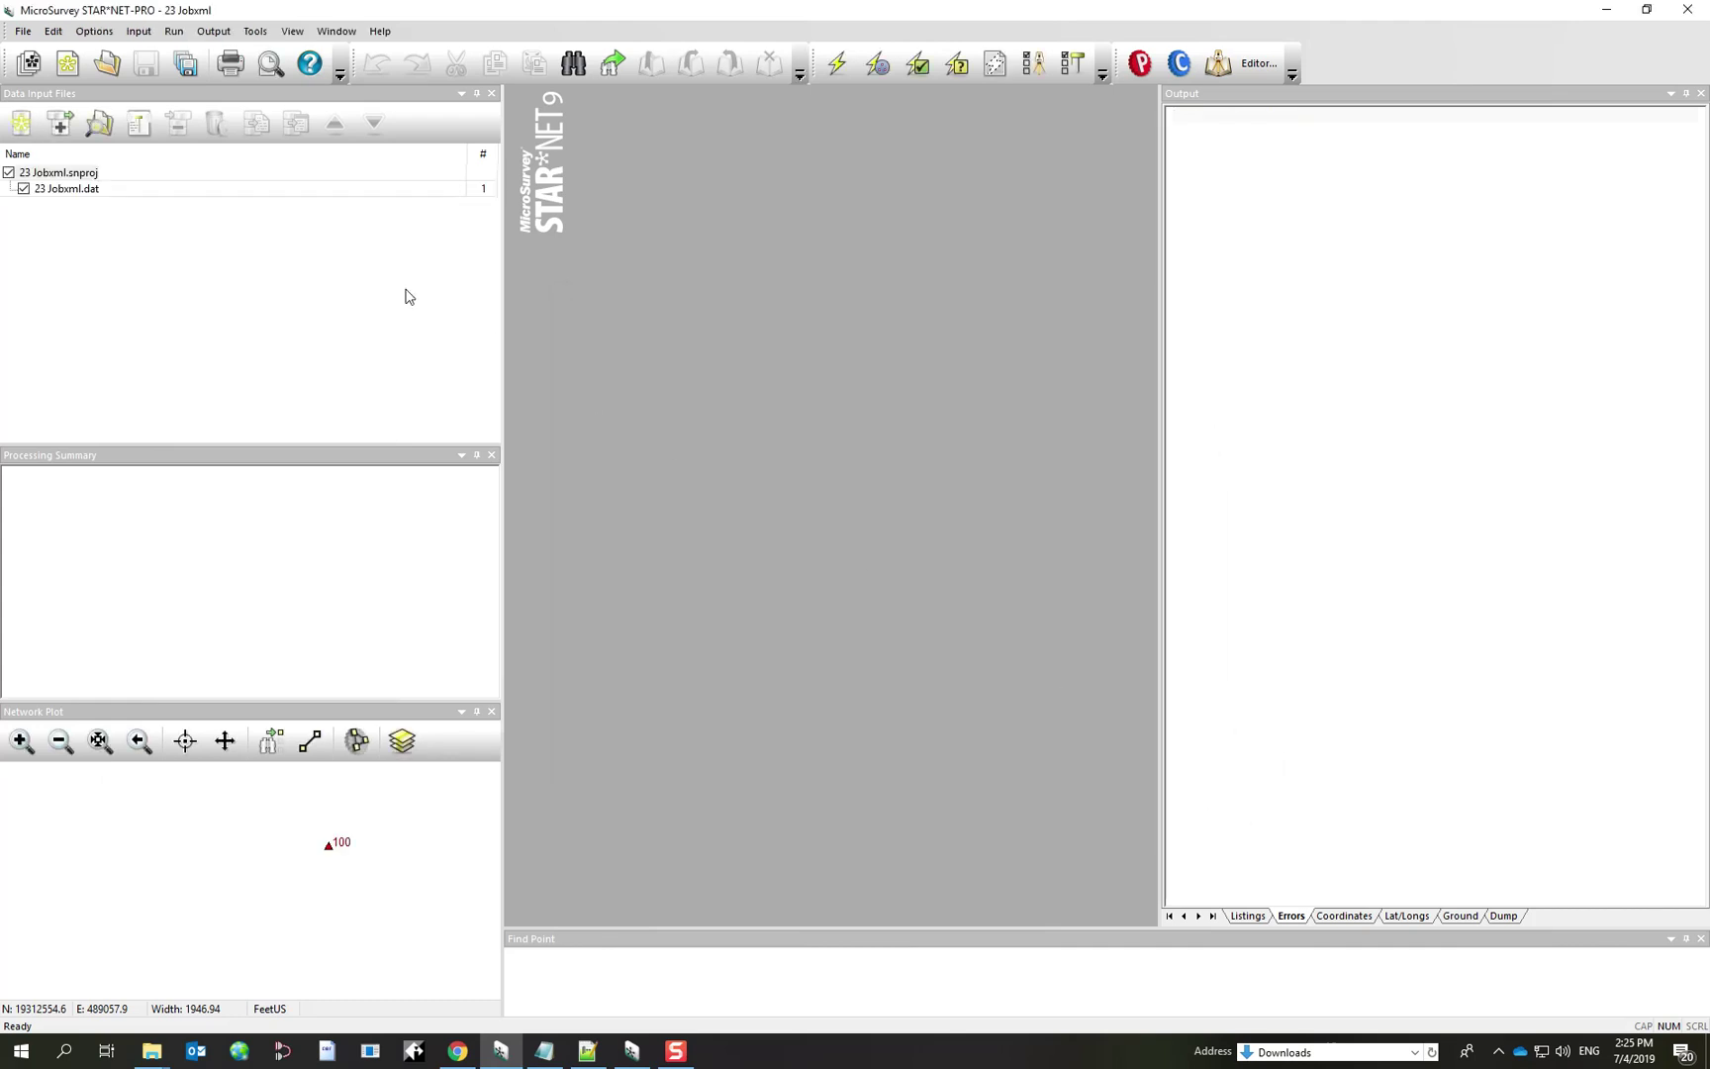
Open 23 Jobxml.dat in the editor and inspect its five WGS84 comment lines and PH 100 latitude.
left_click(63, 190)
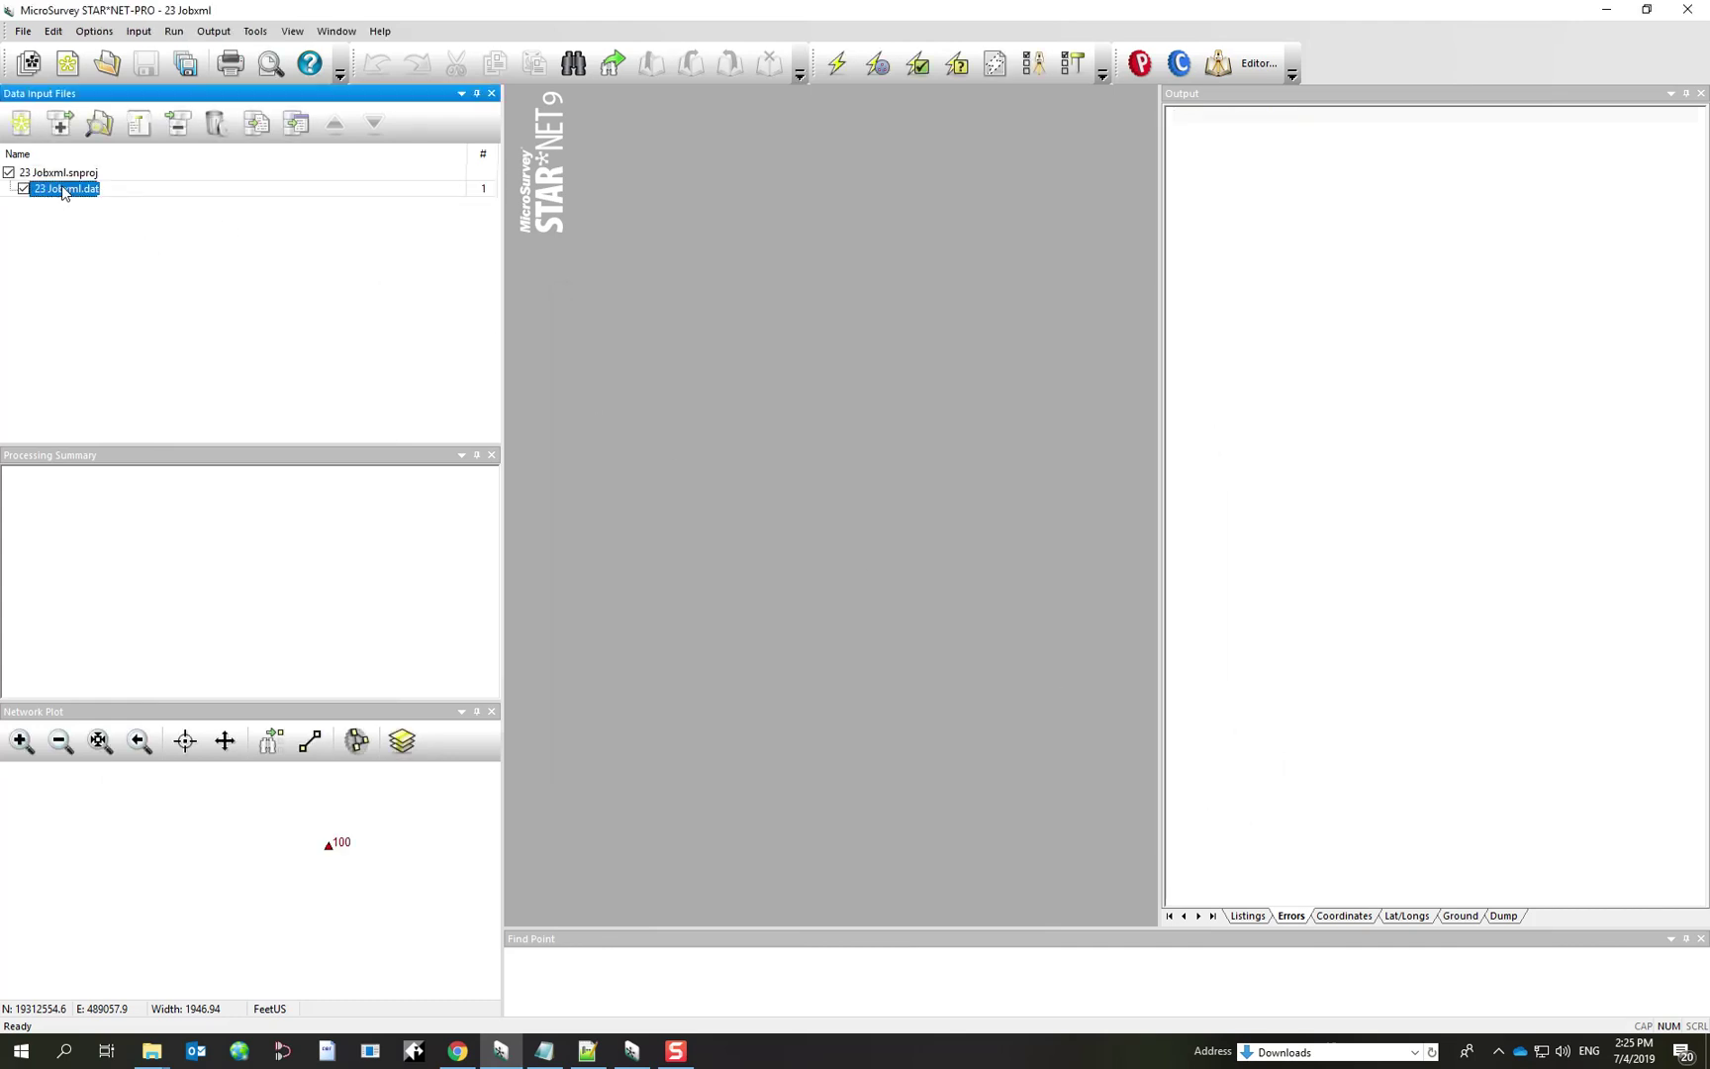
double_click(63, 190)
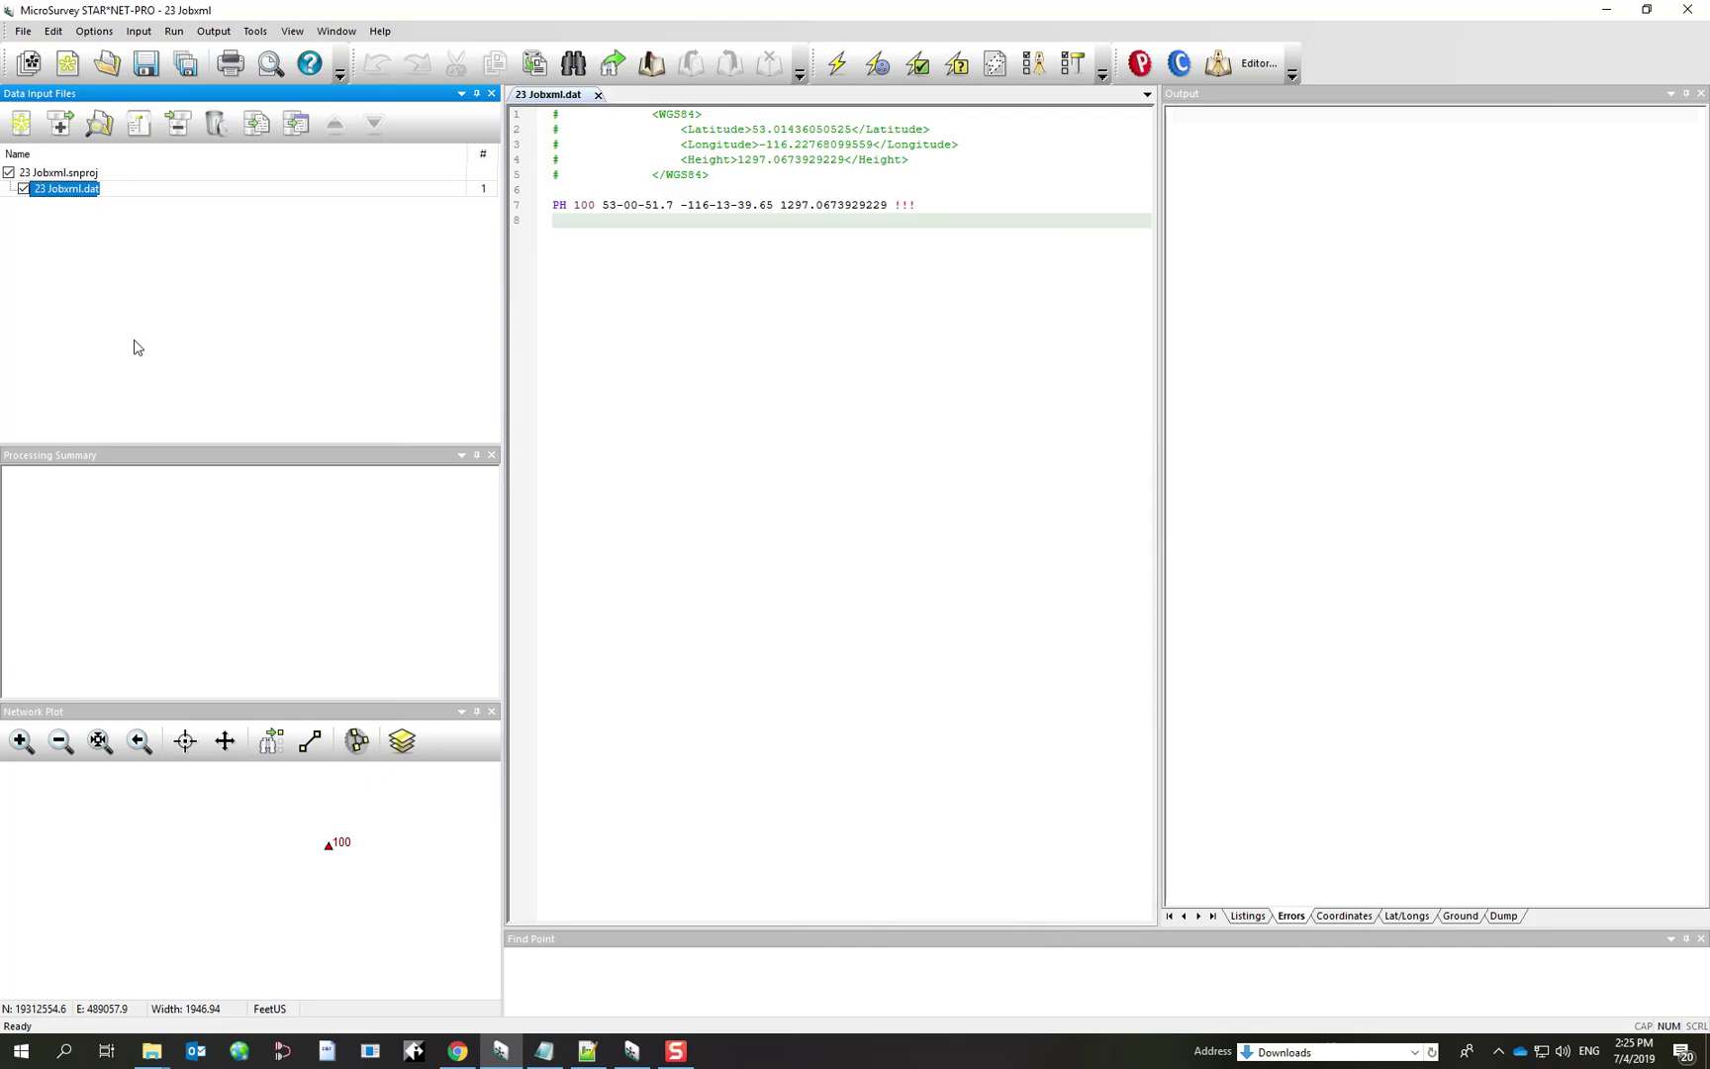
left_click(966, 206)
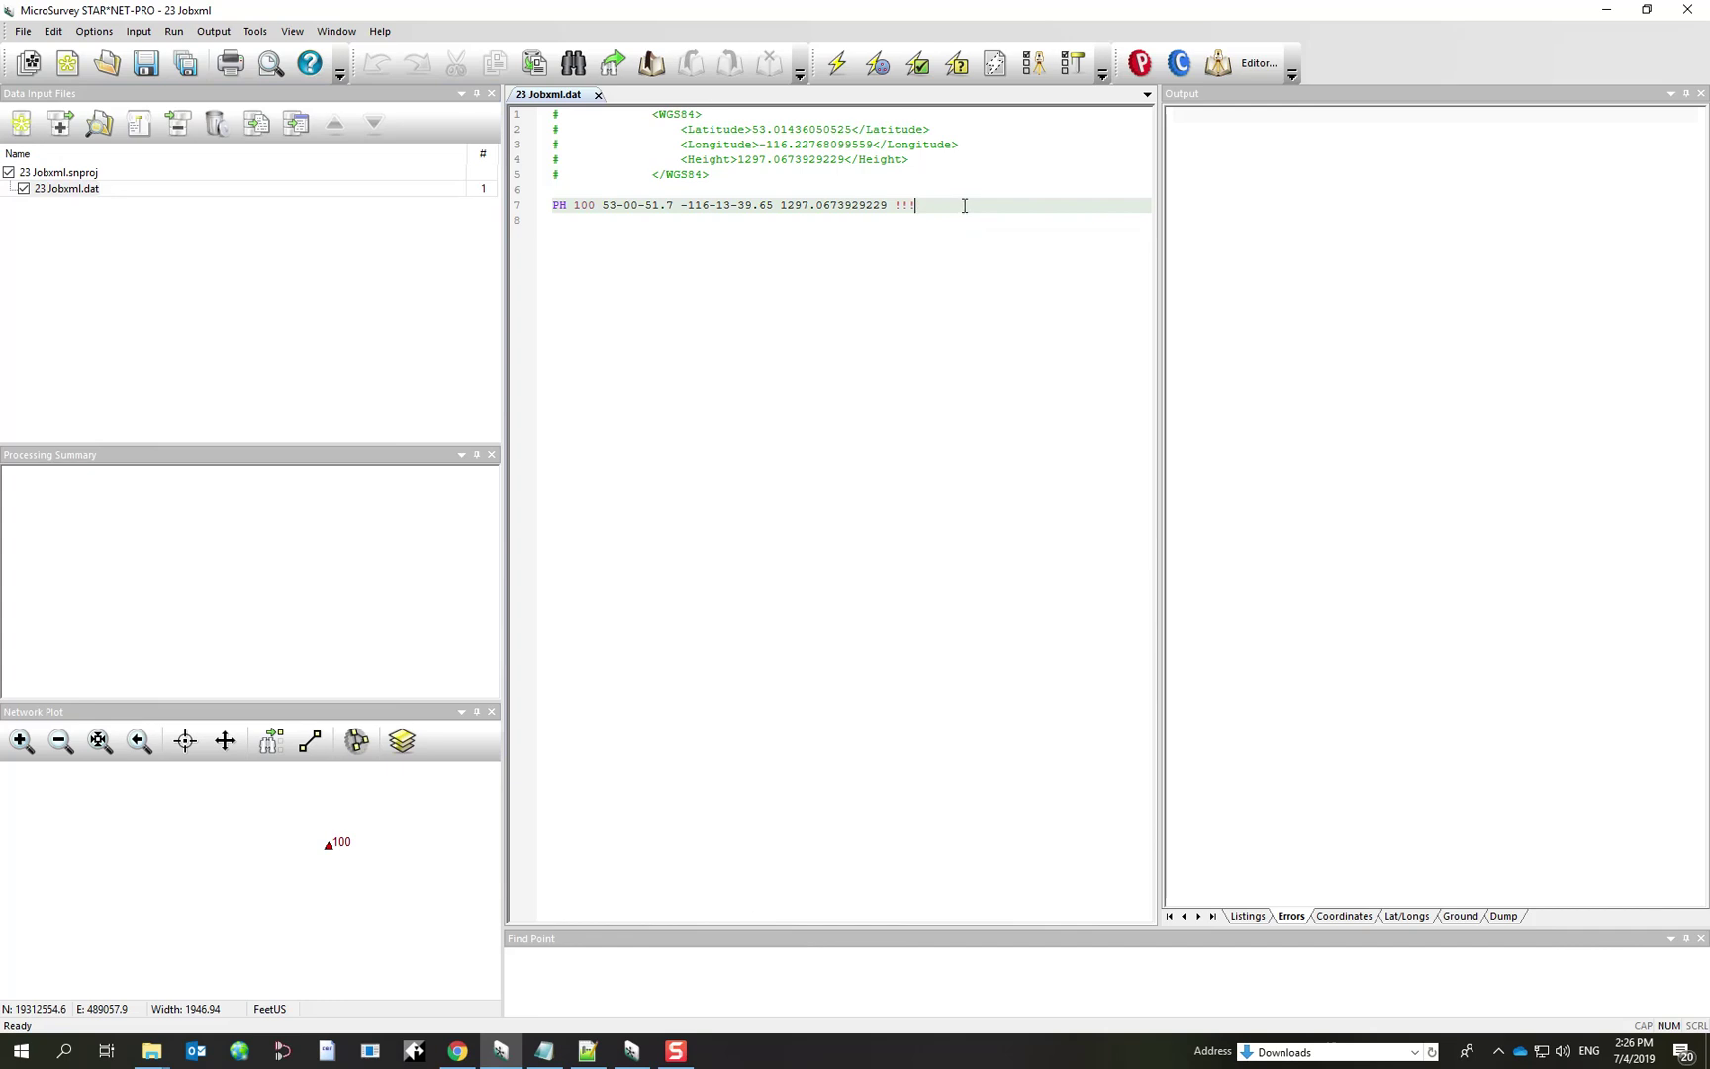
left_click_drag(728, 175, 540, 115)
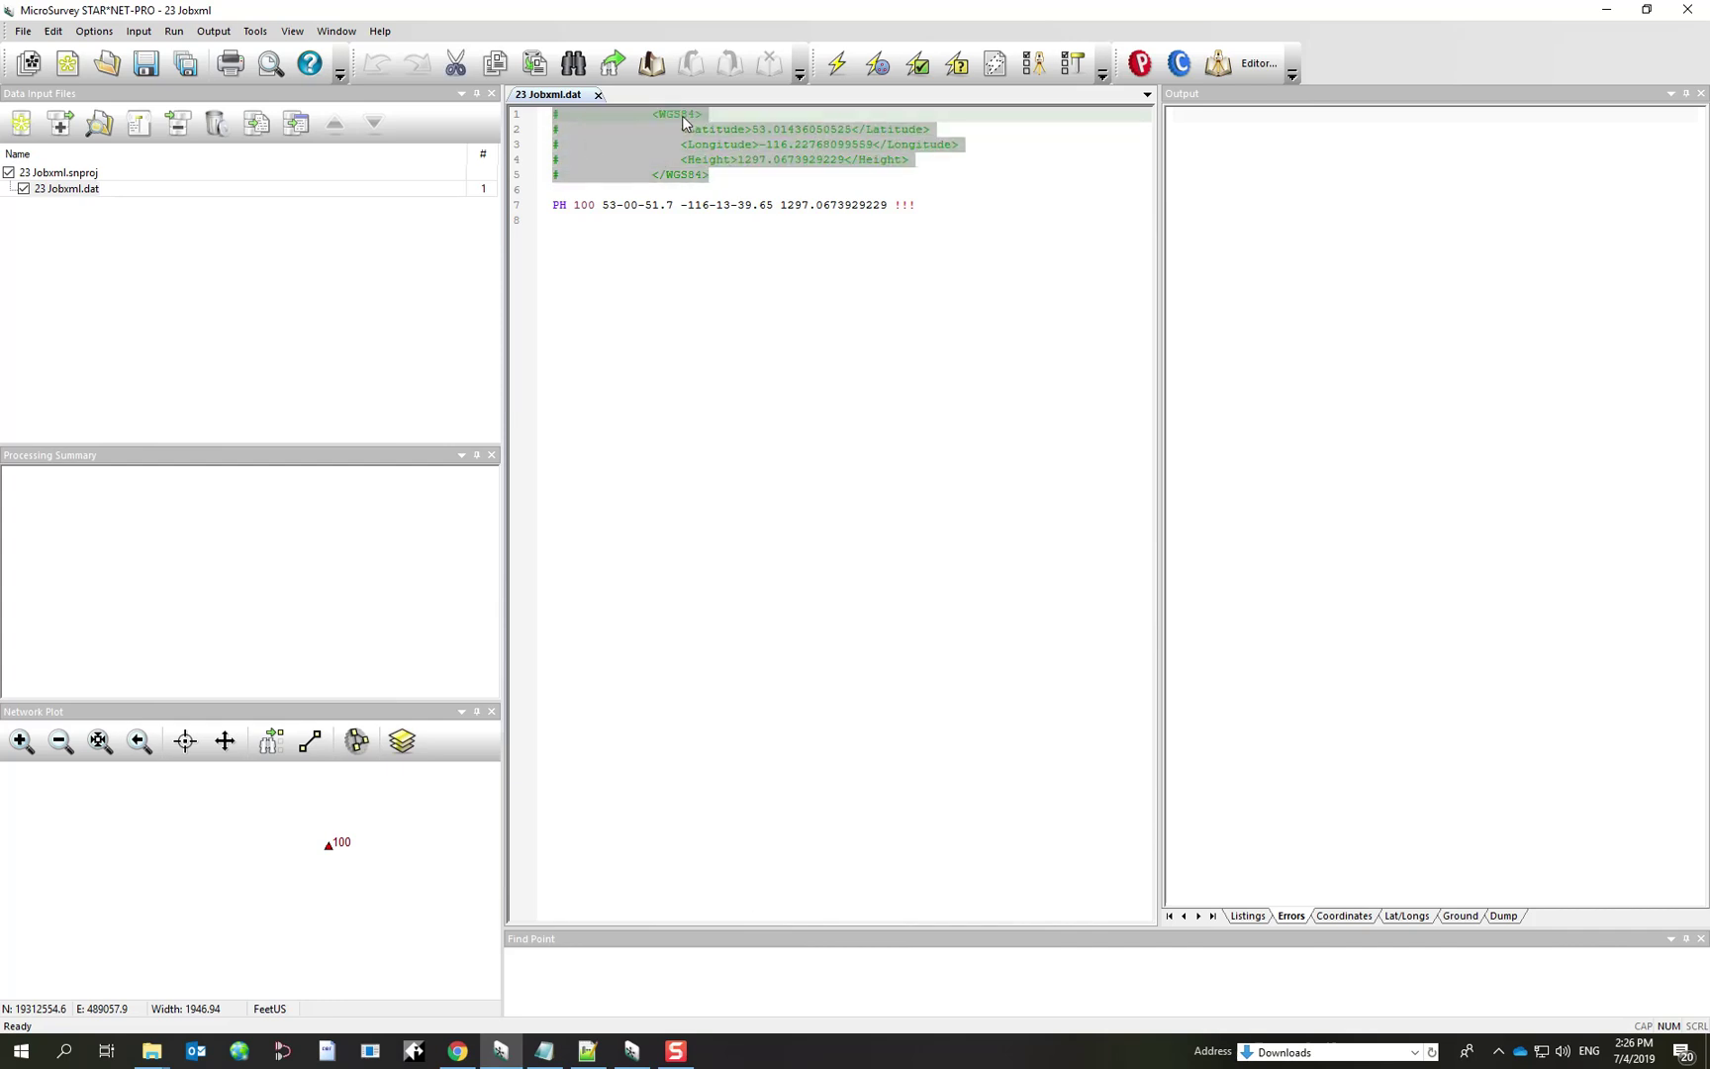
left_click(567, 207)
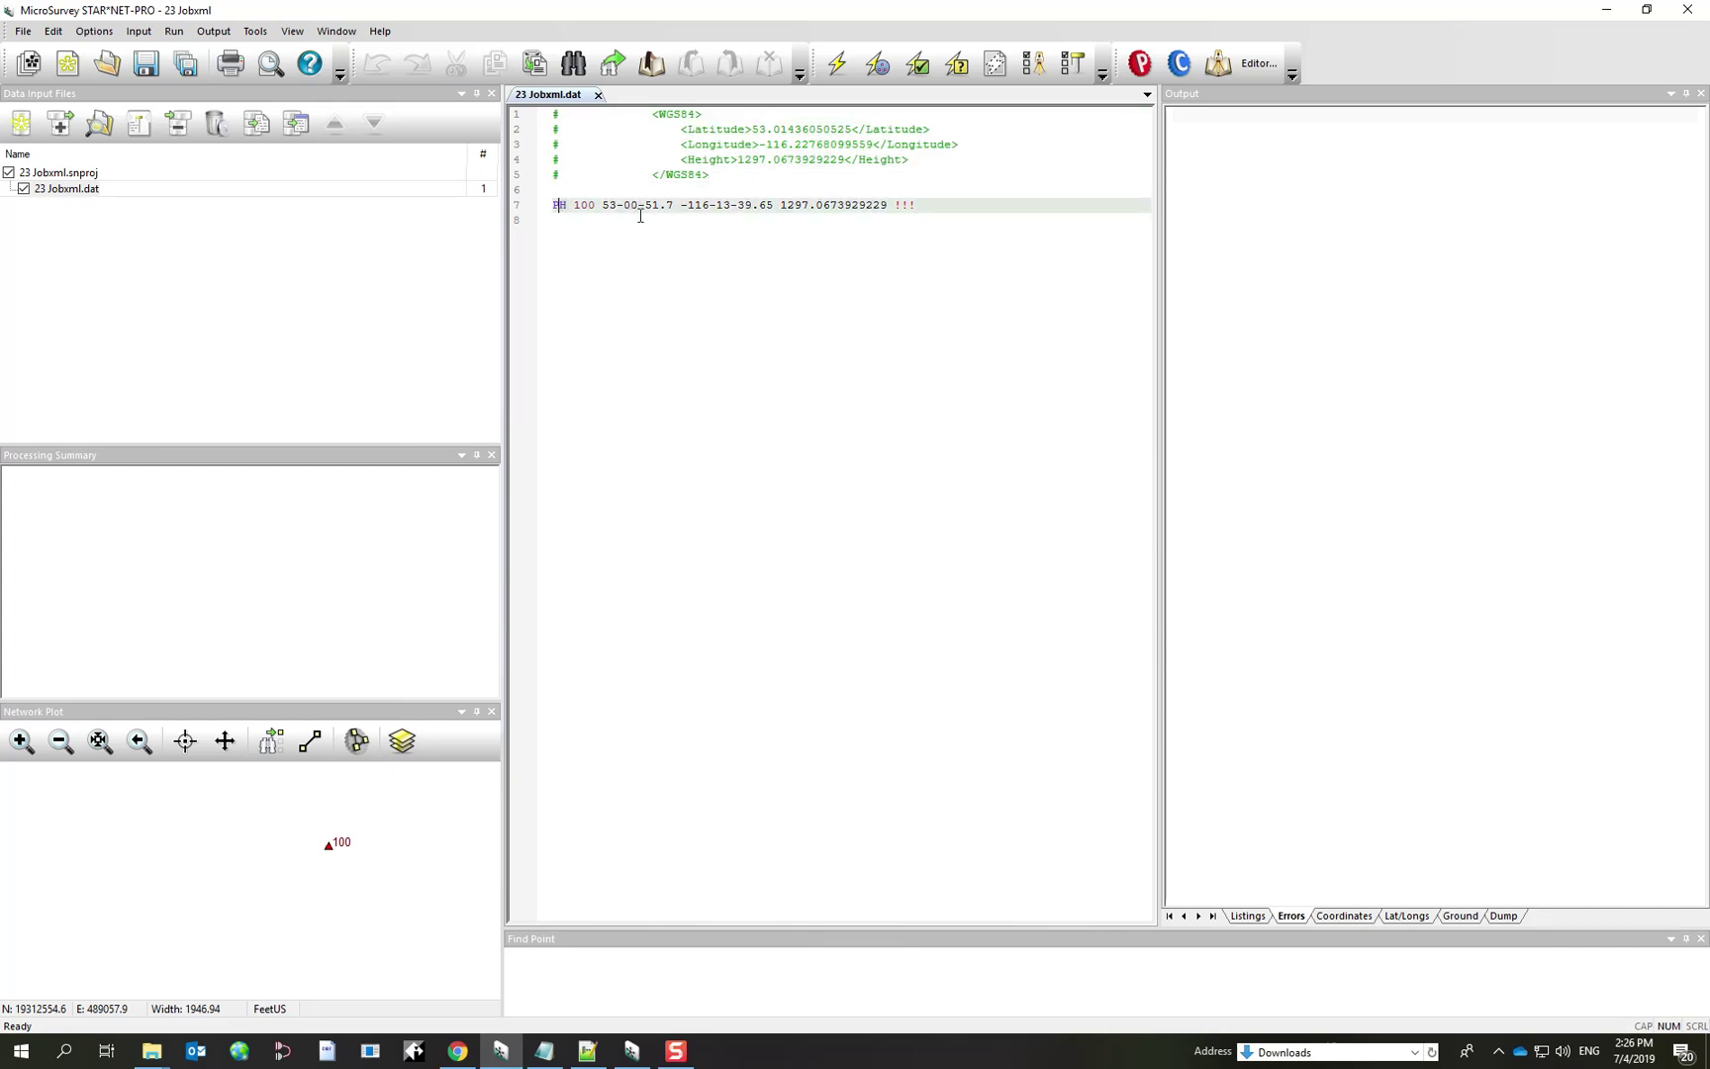
left_click_drag(607, 207, 554, 207)
left_click(938, 205)
left_click(94, 31)
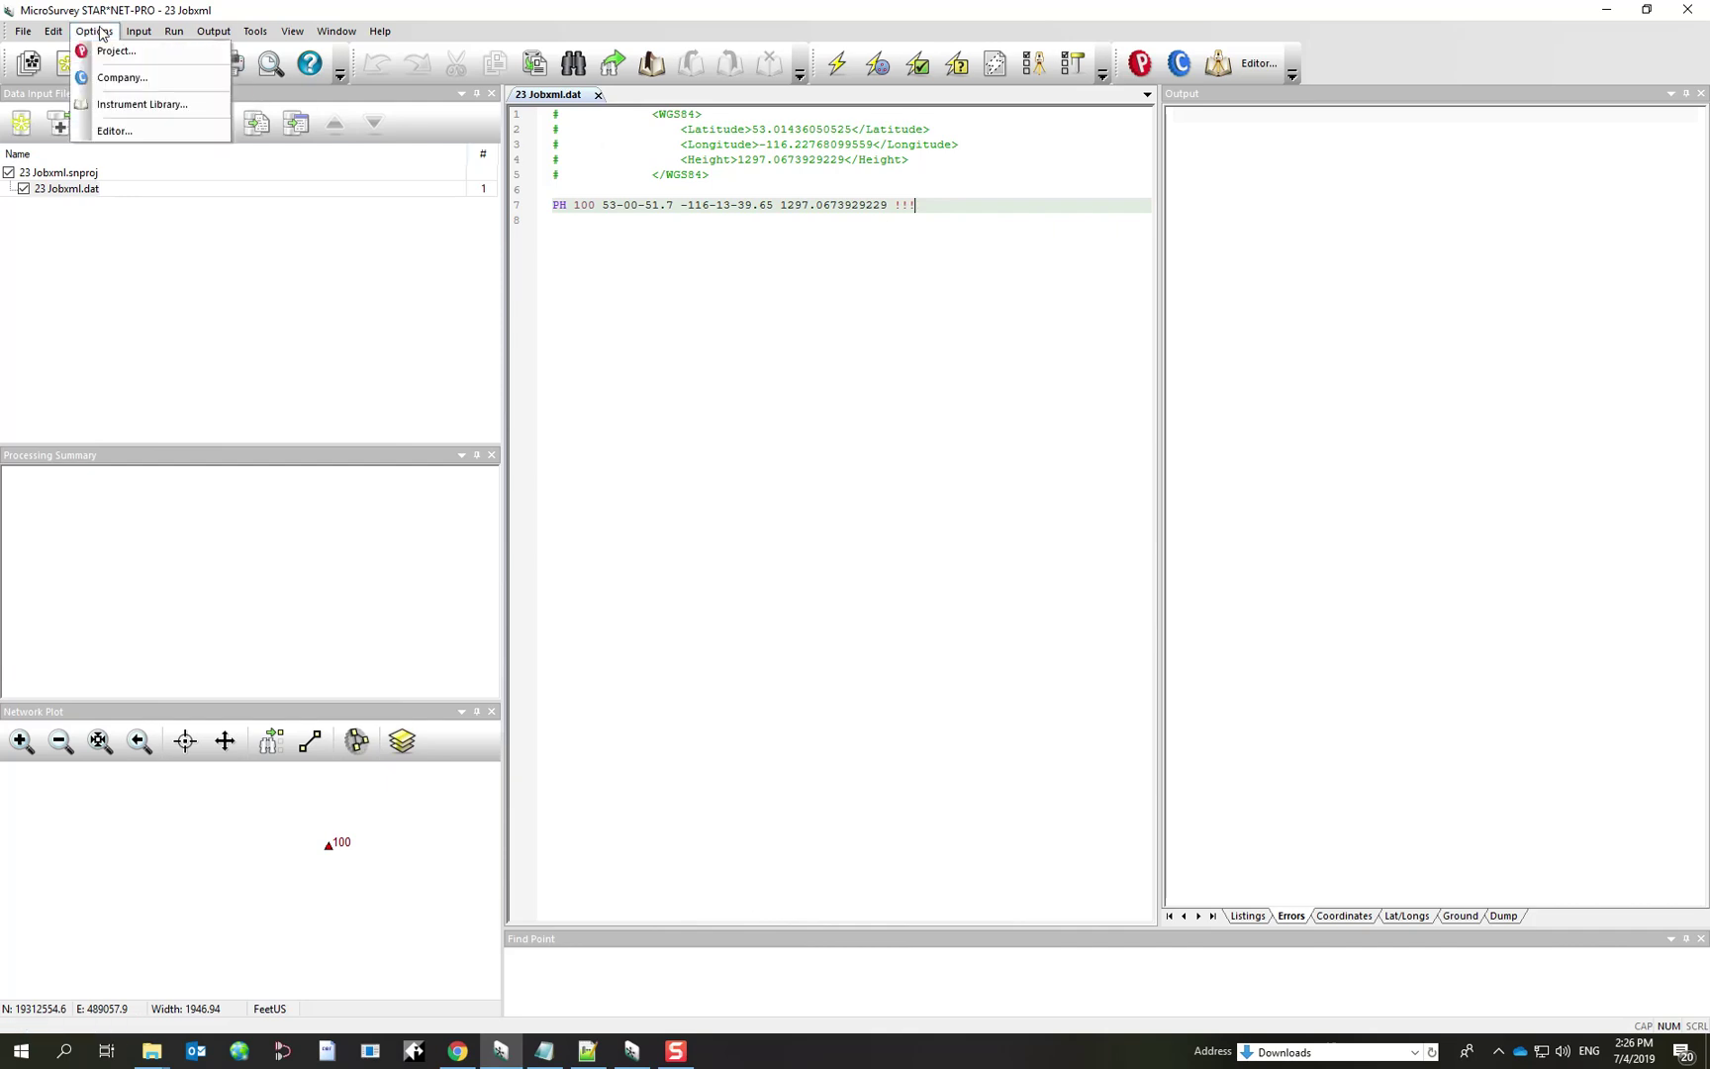
left_click(108, 51)
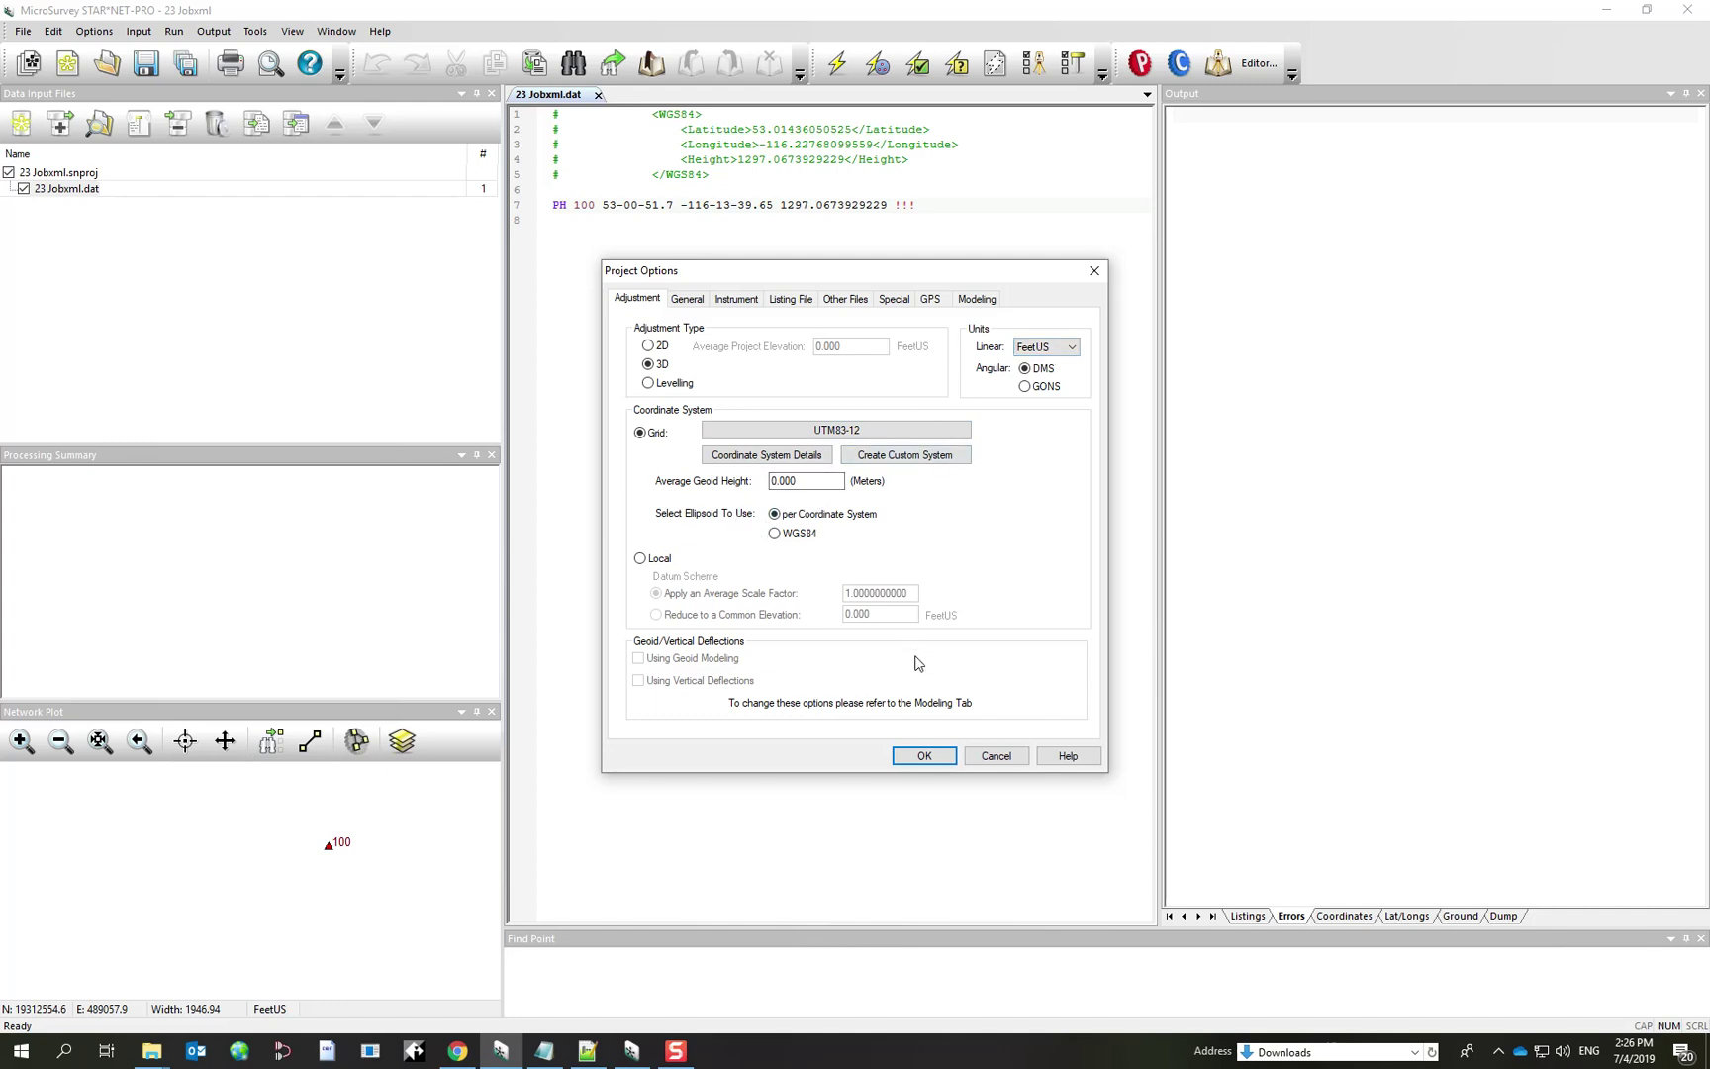
left_click(924, 755)
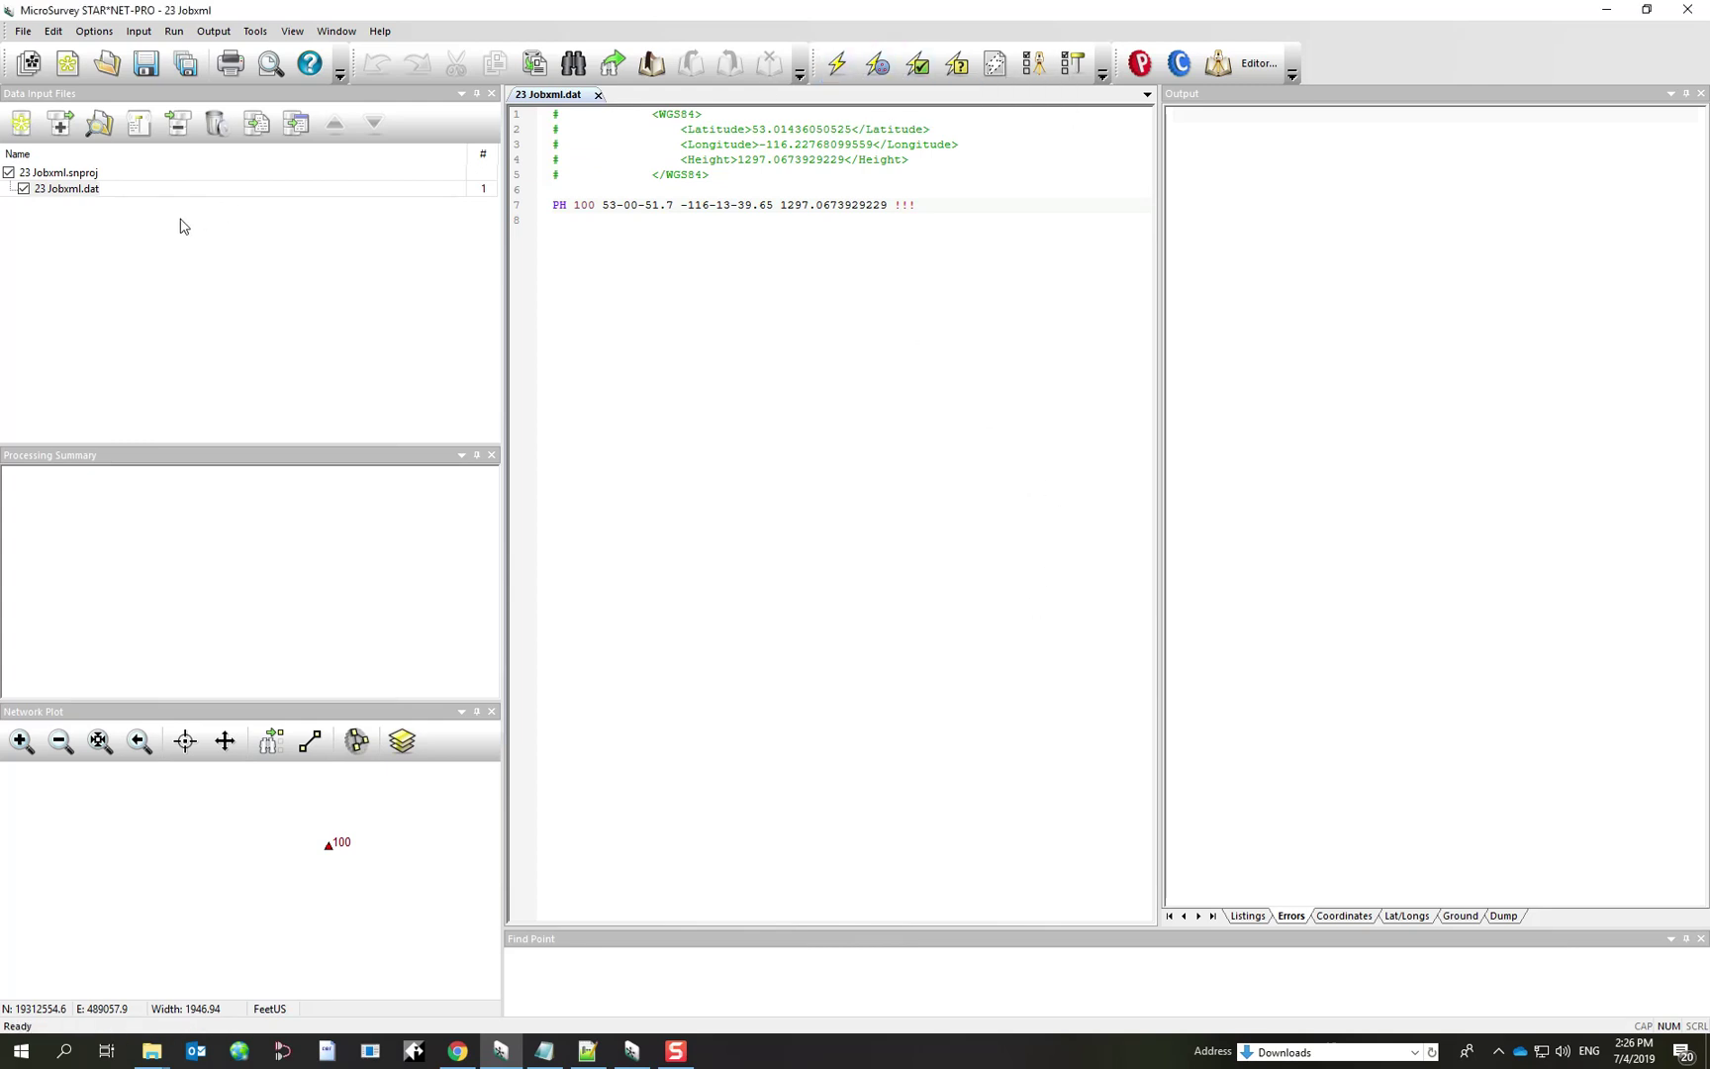
left_click(61, 131)
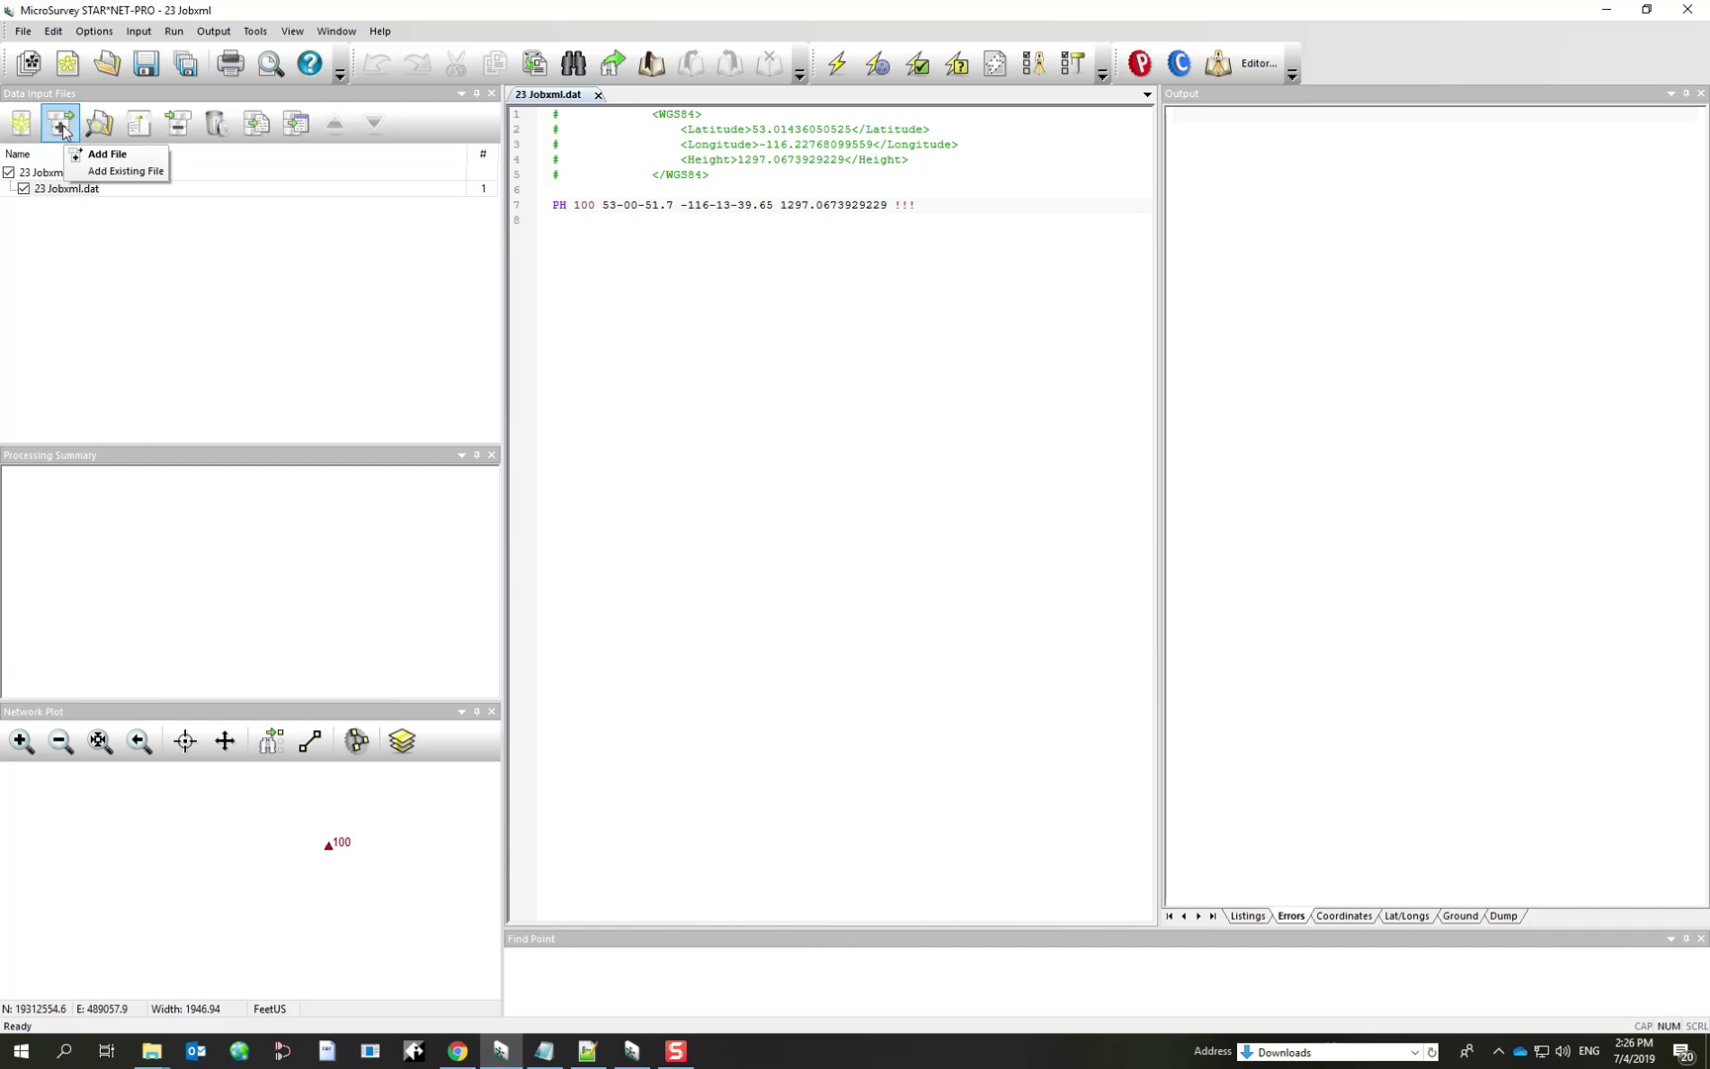
Add RTK & Conventional.dat via Add File, switch between both data files, and widen the editor.
left_click(107, 155)
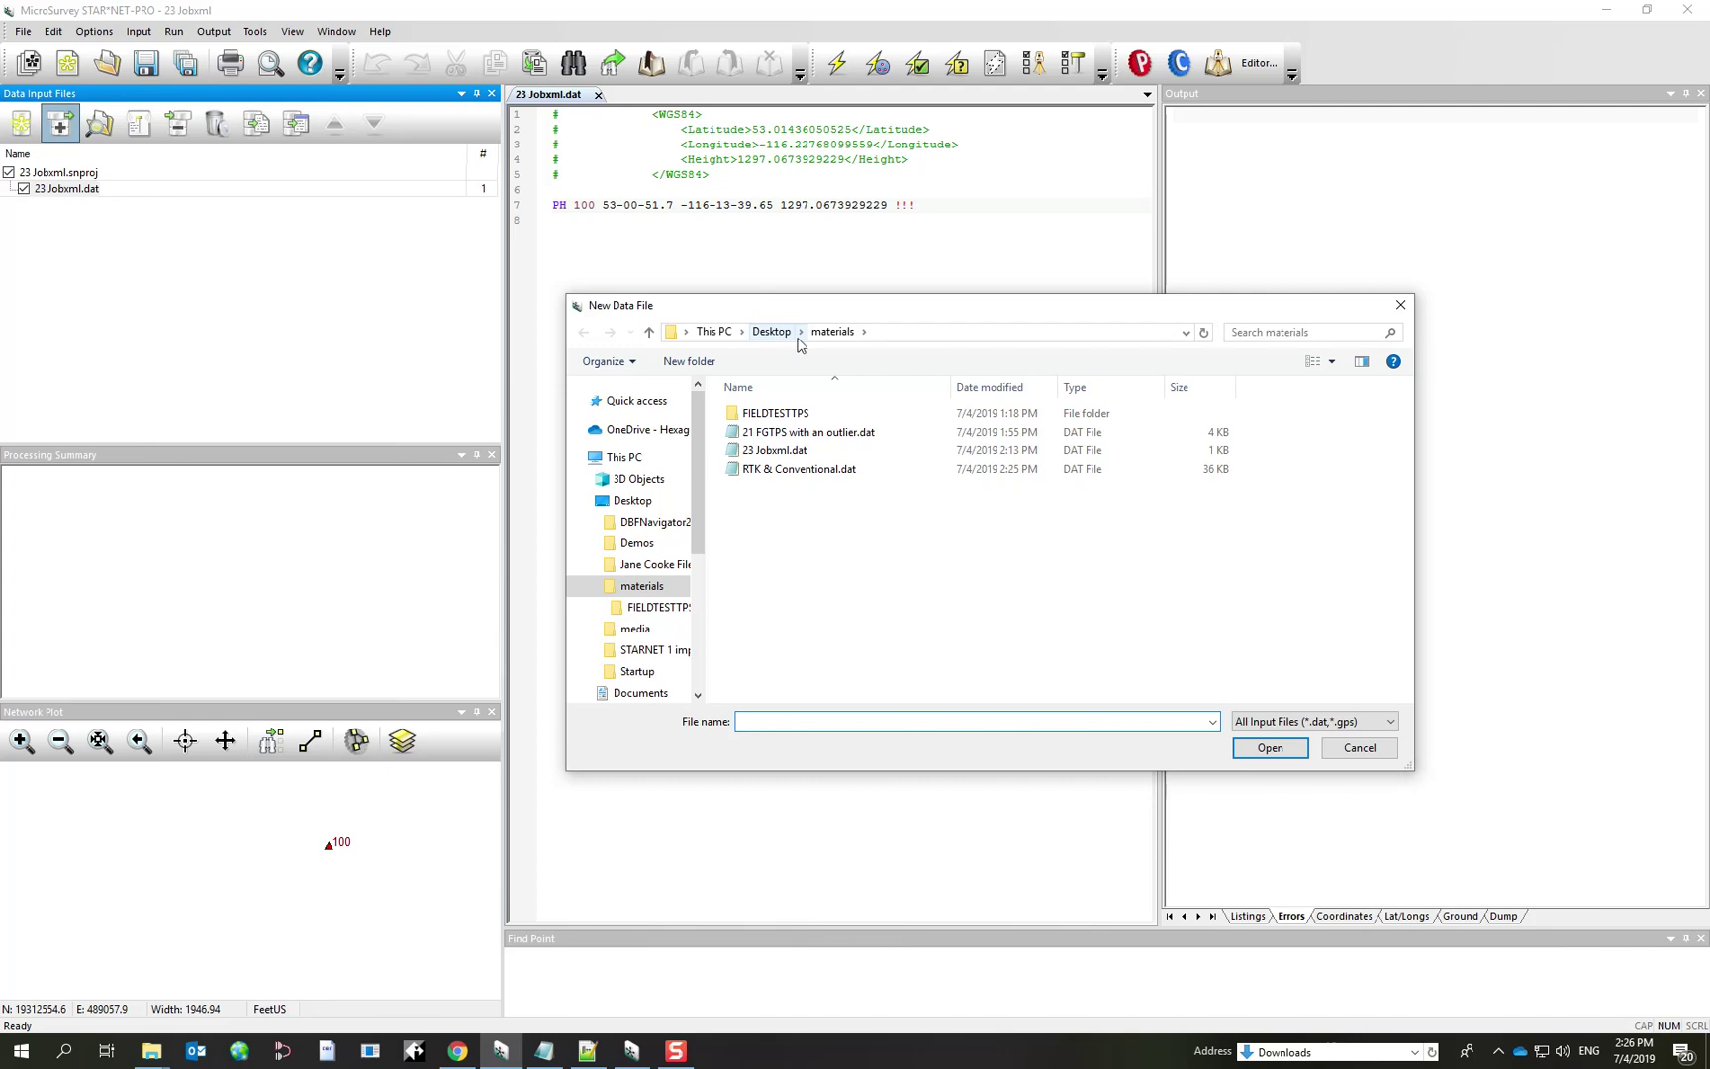
left_click(802, 470)
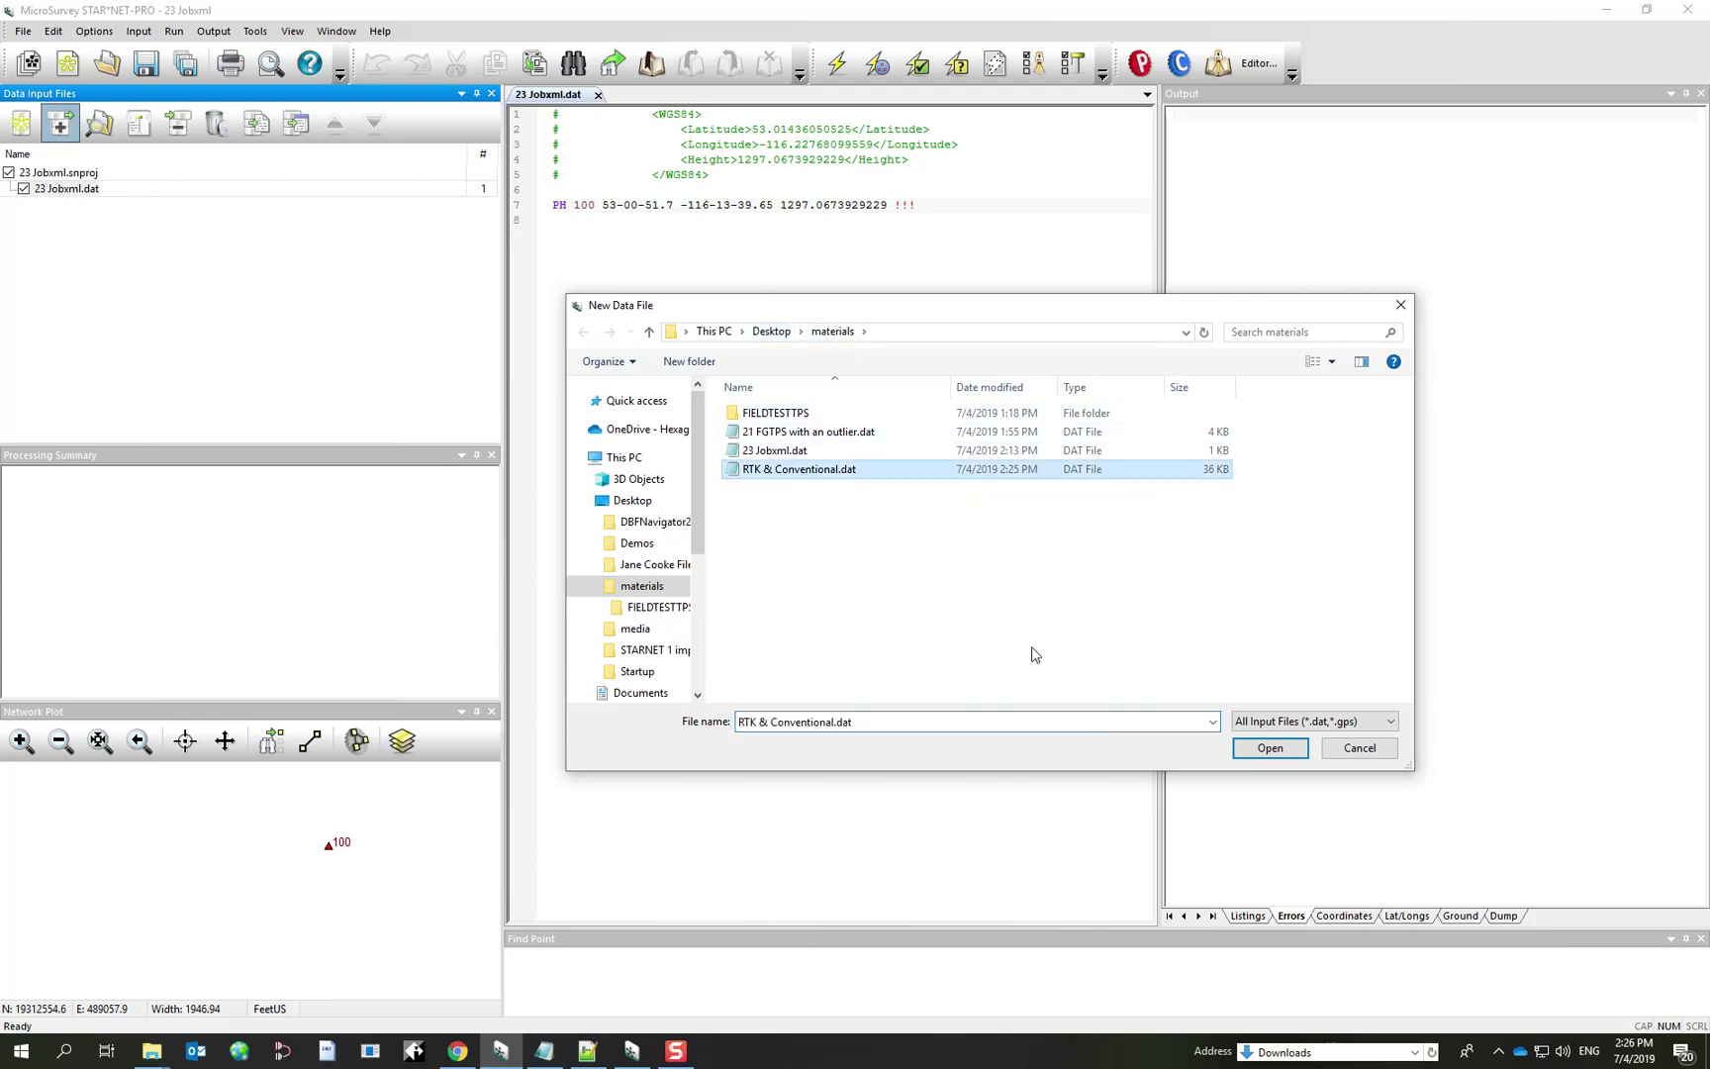
left_click(1277, 750)
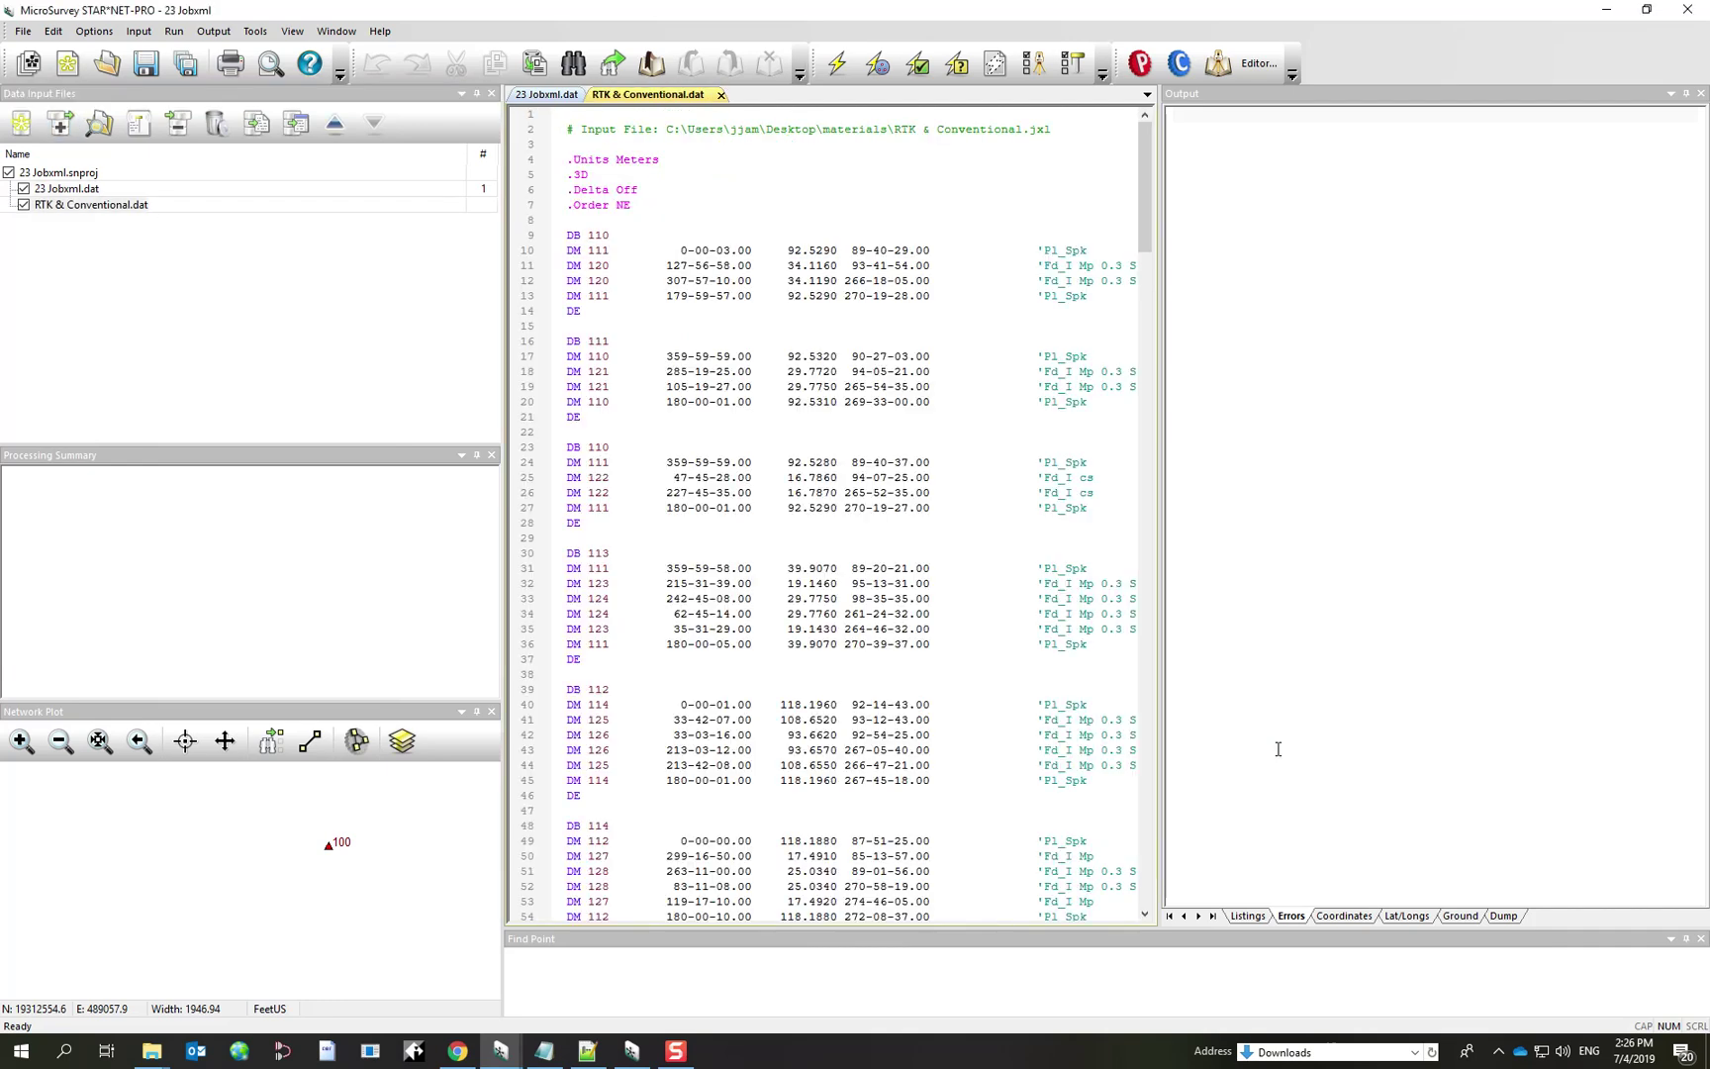
left_click(546, 99)
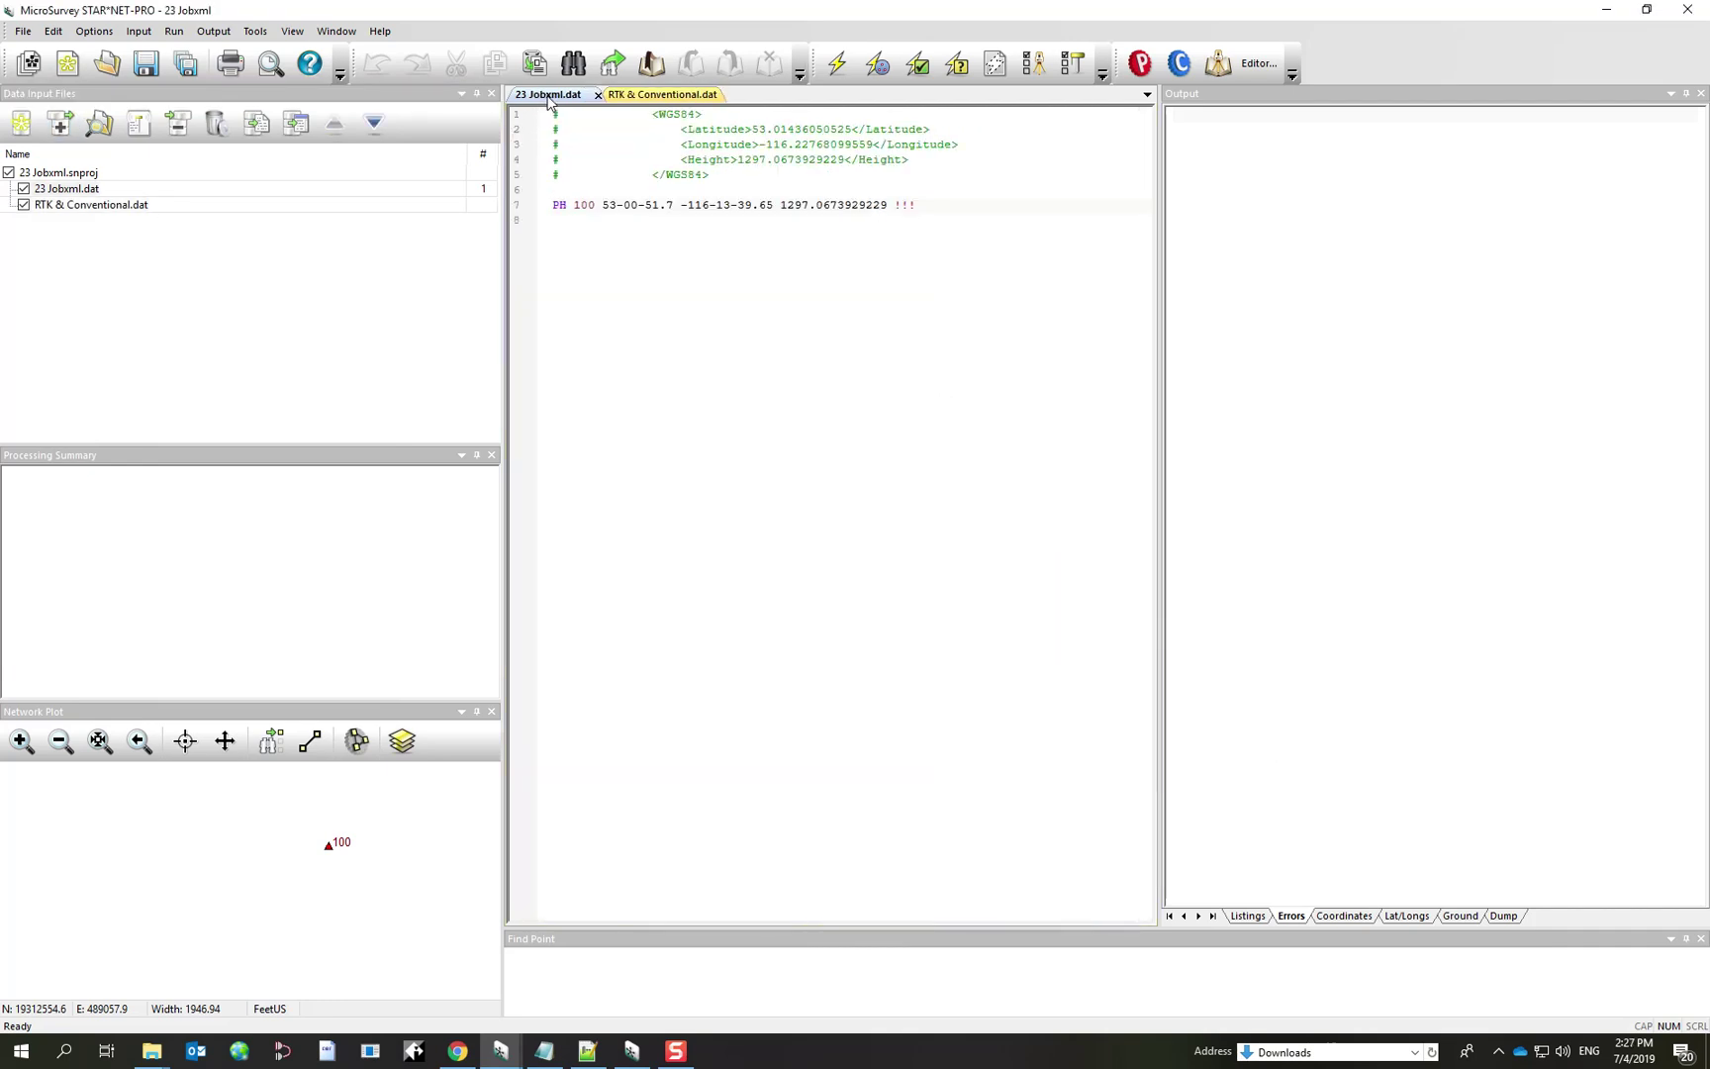
left_click(634, 100)
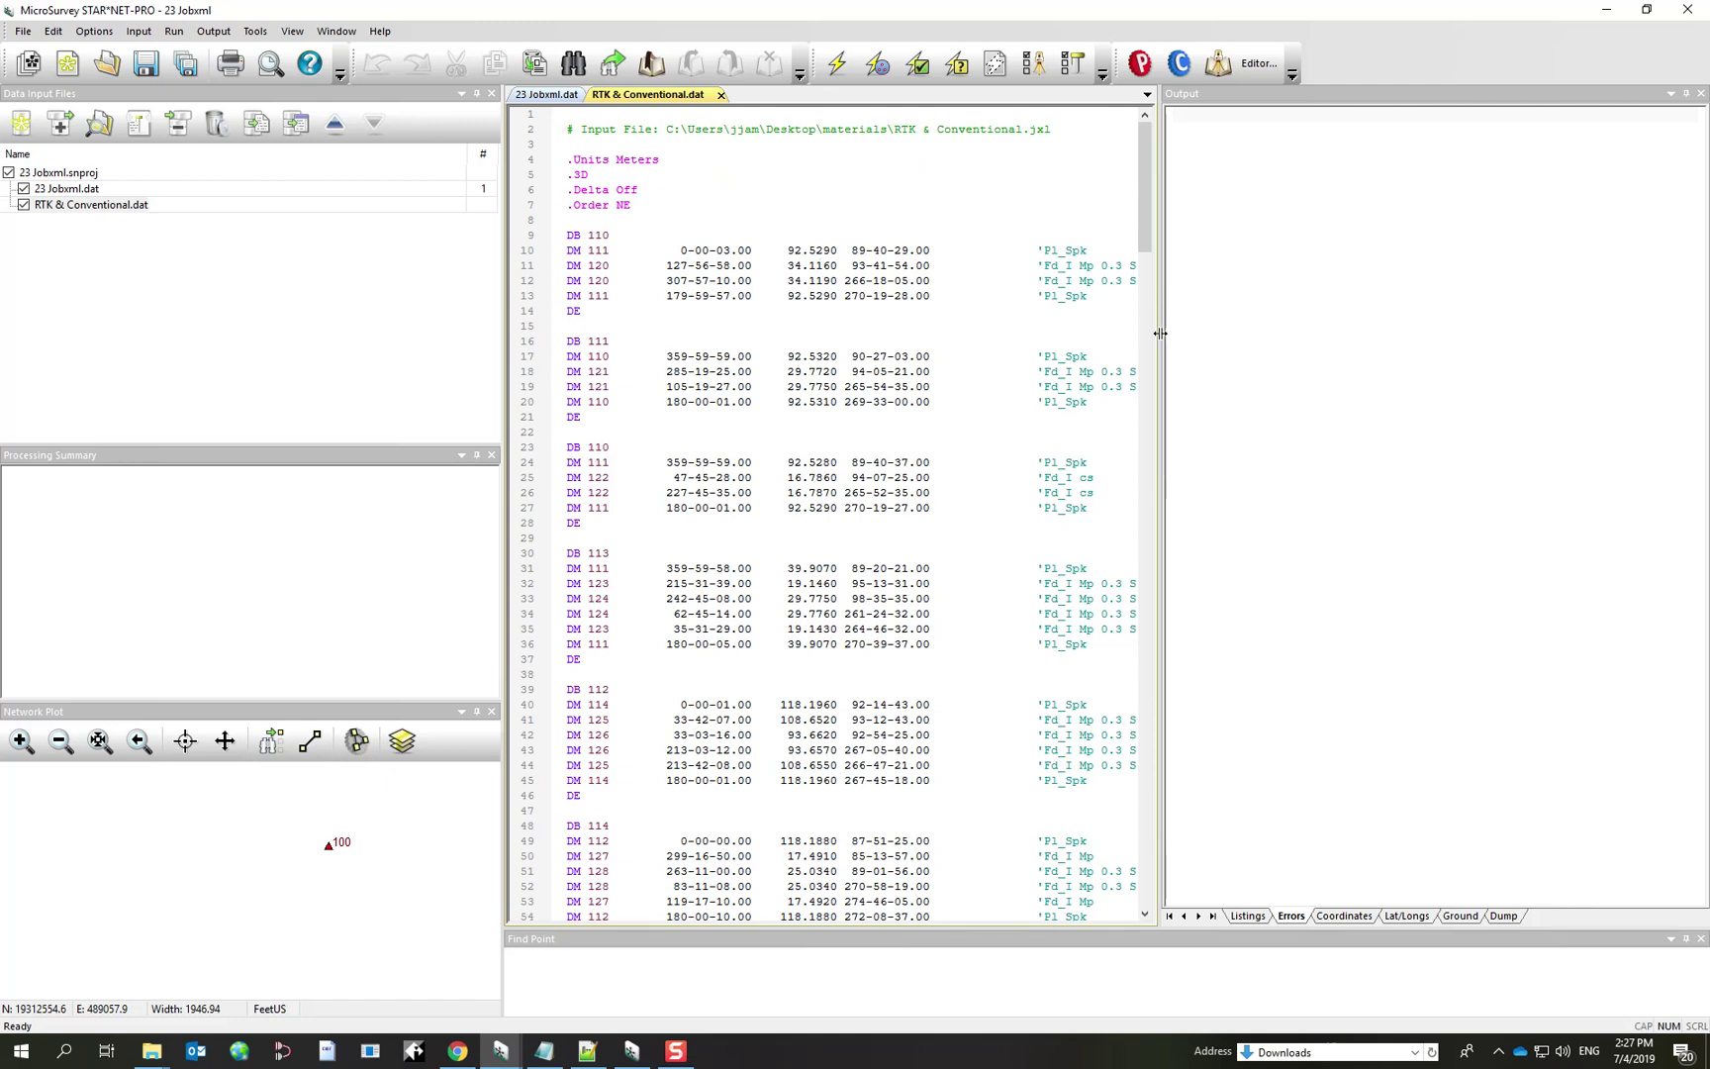
left_click_drag(1159, 333, 1416, 362)
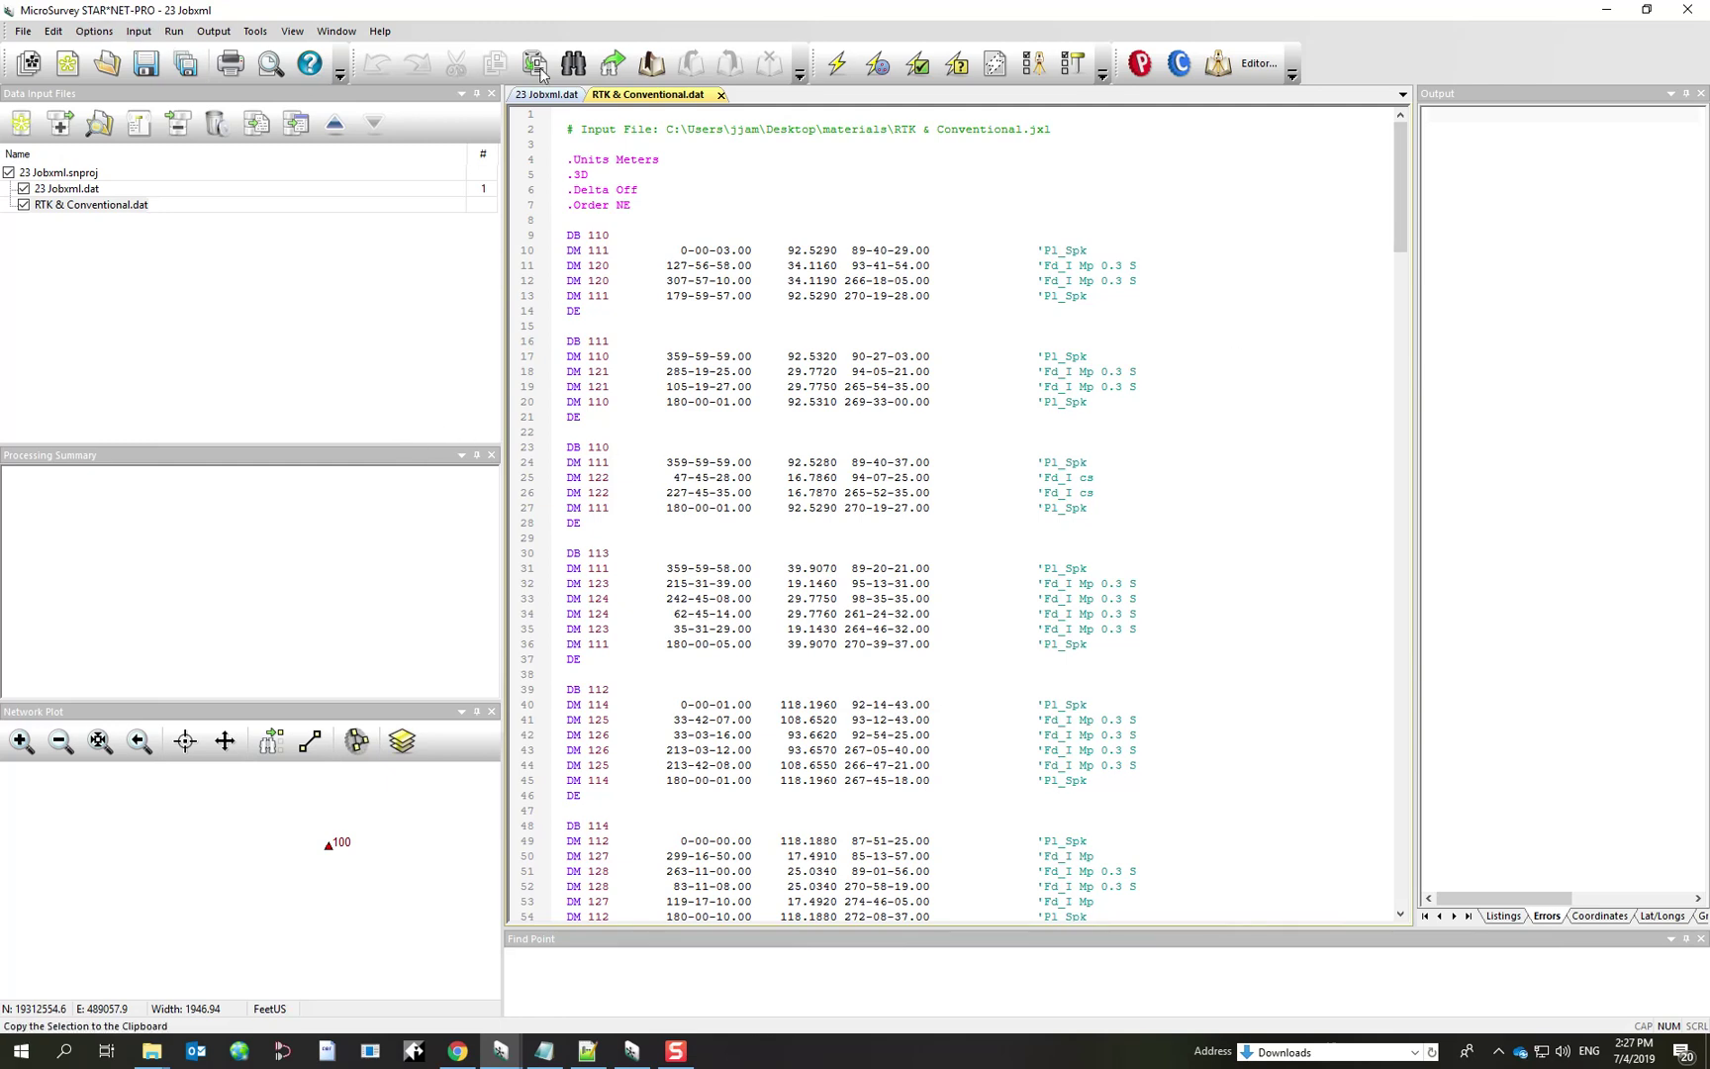
Adjust the combined network and pan the network plot to show more stations.
left_click(838, 65)
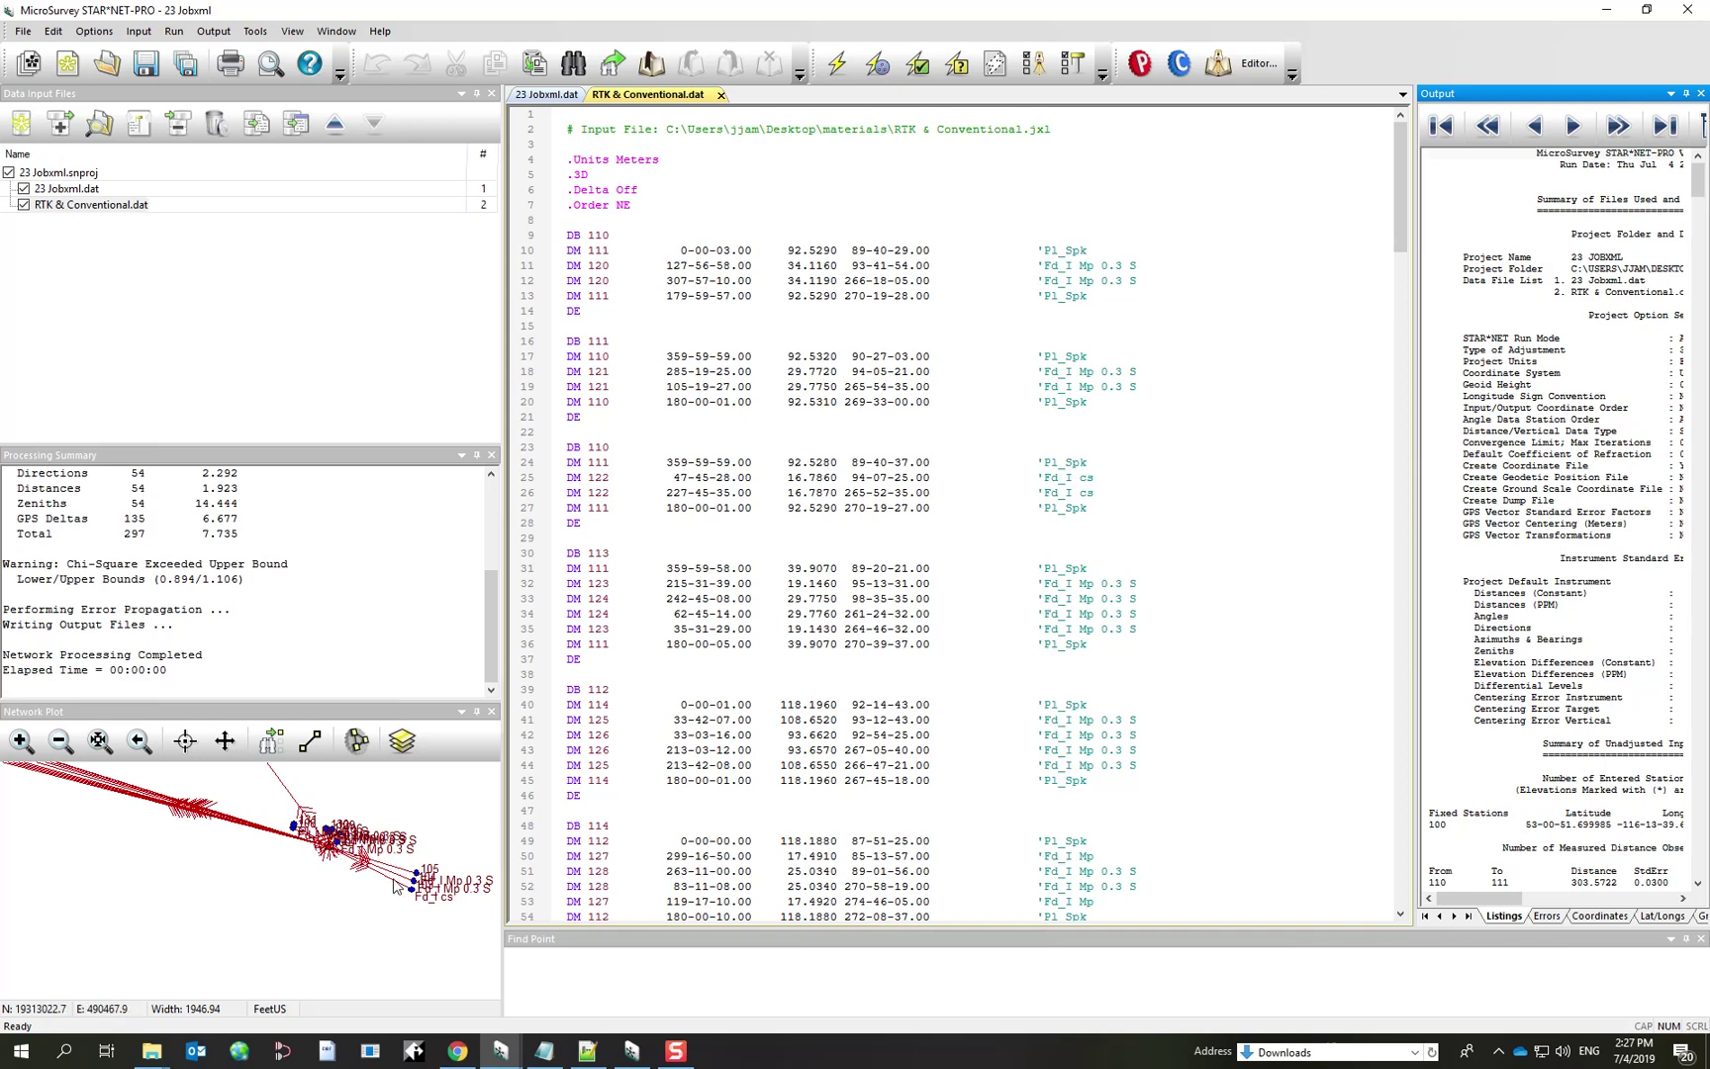
left_click_drag(299, 840, 302, 848)
scroll(302, 848, "down", 2)
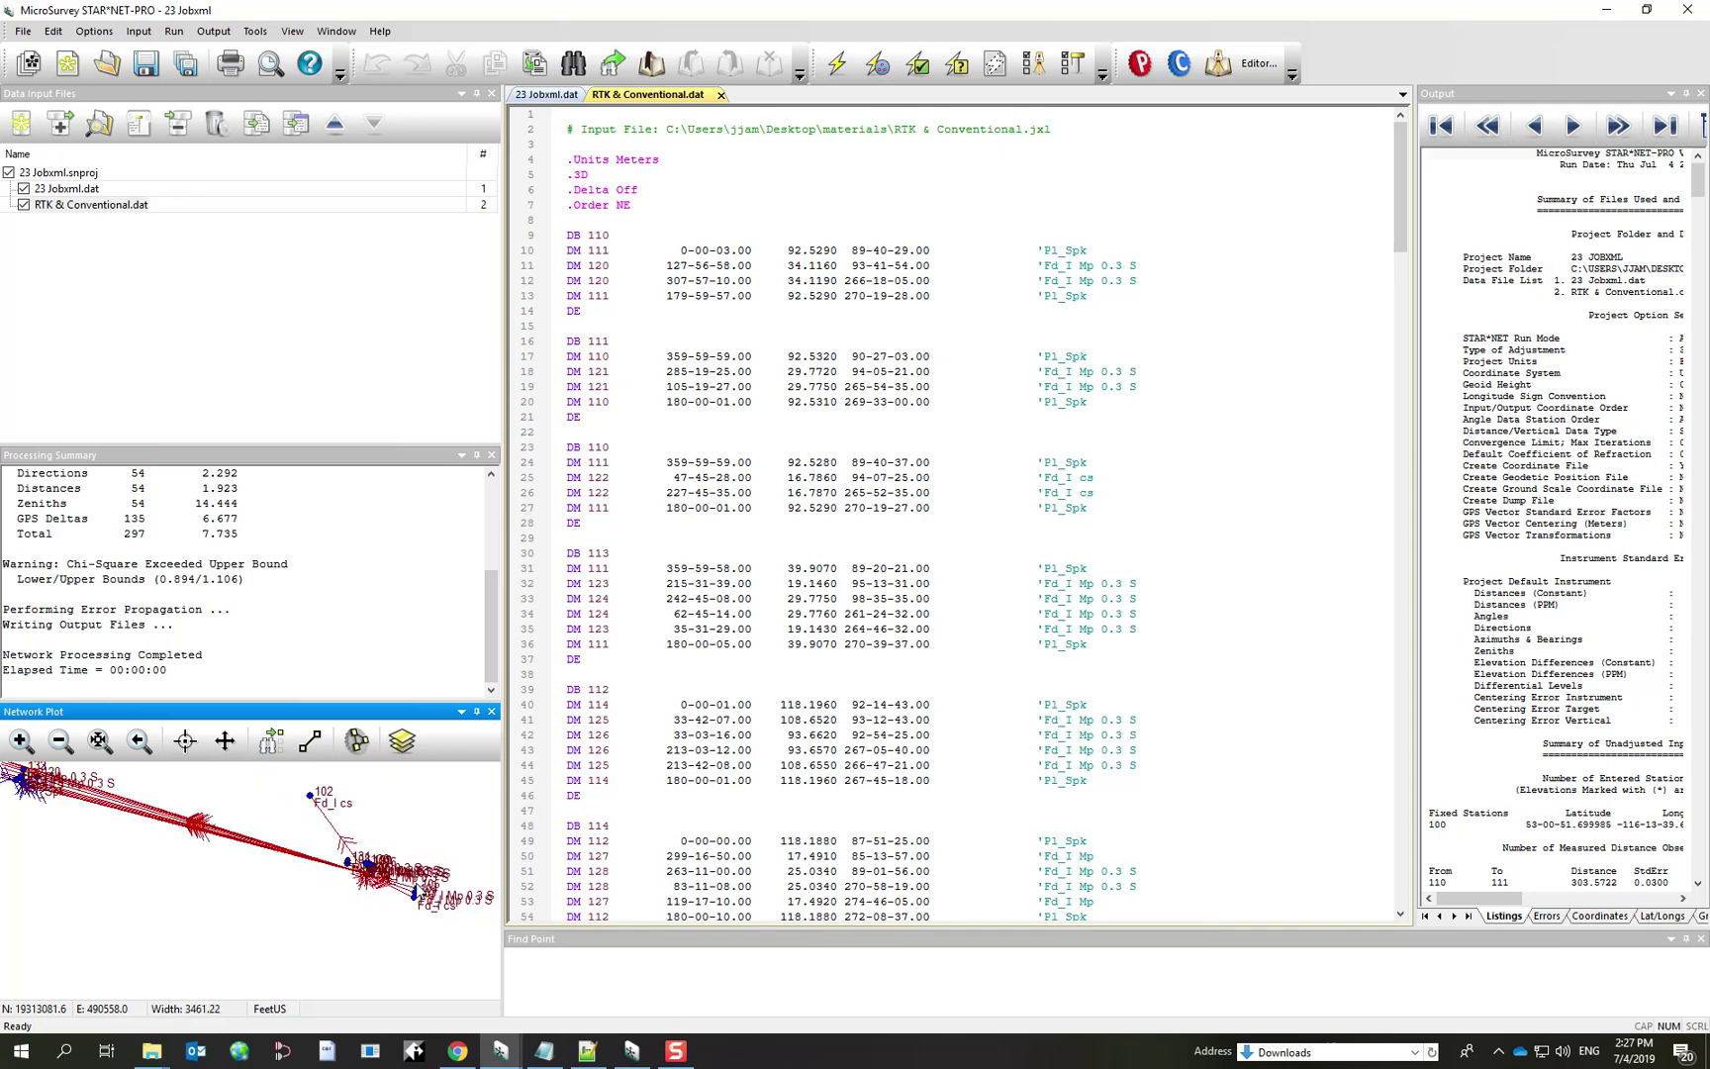
Review the Statistical Summary: 297 observations, total error factor 7.735, Zeniths error factor 14.444.
scroll(330, 853, "up", 1)
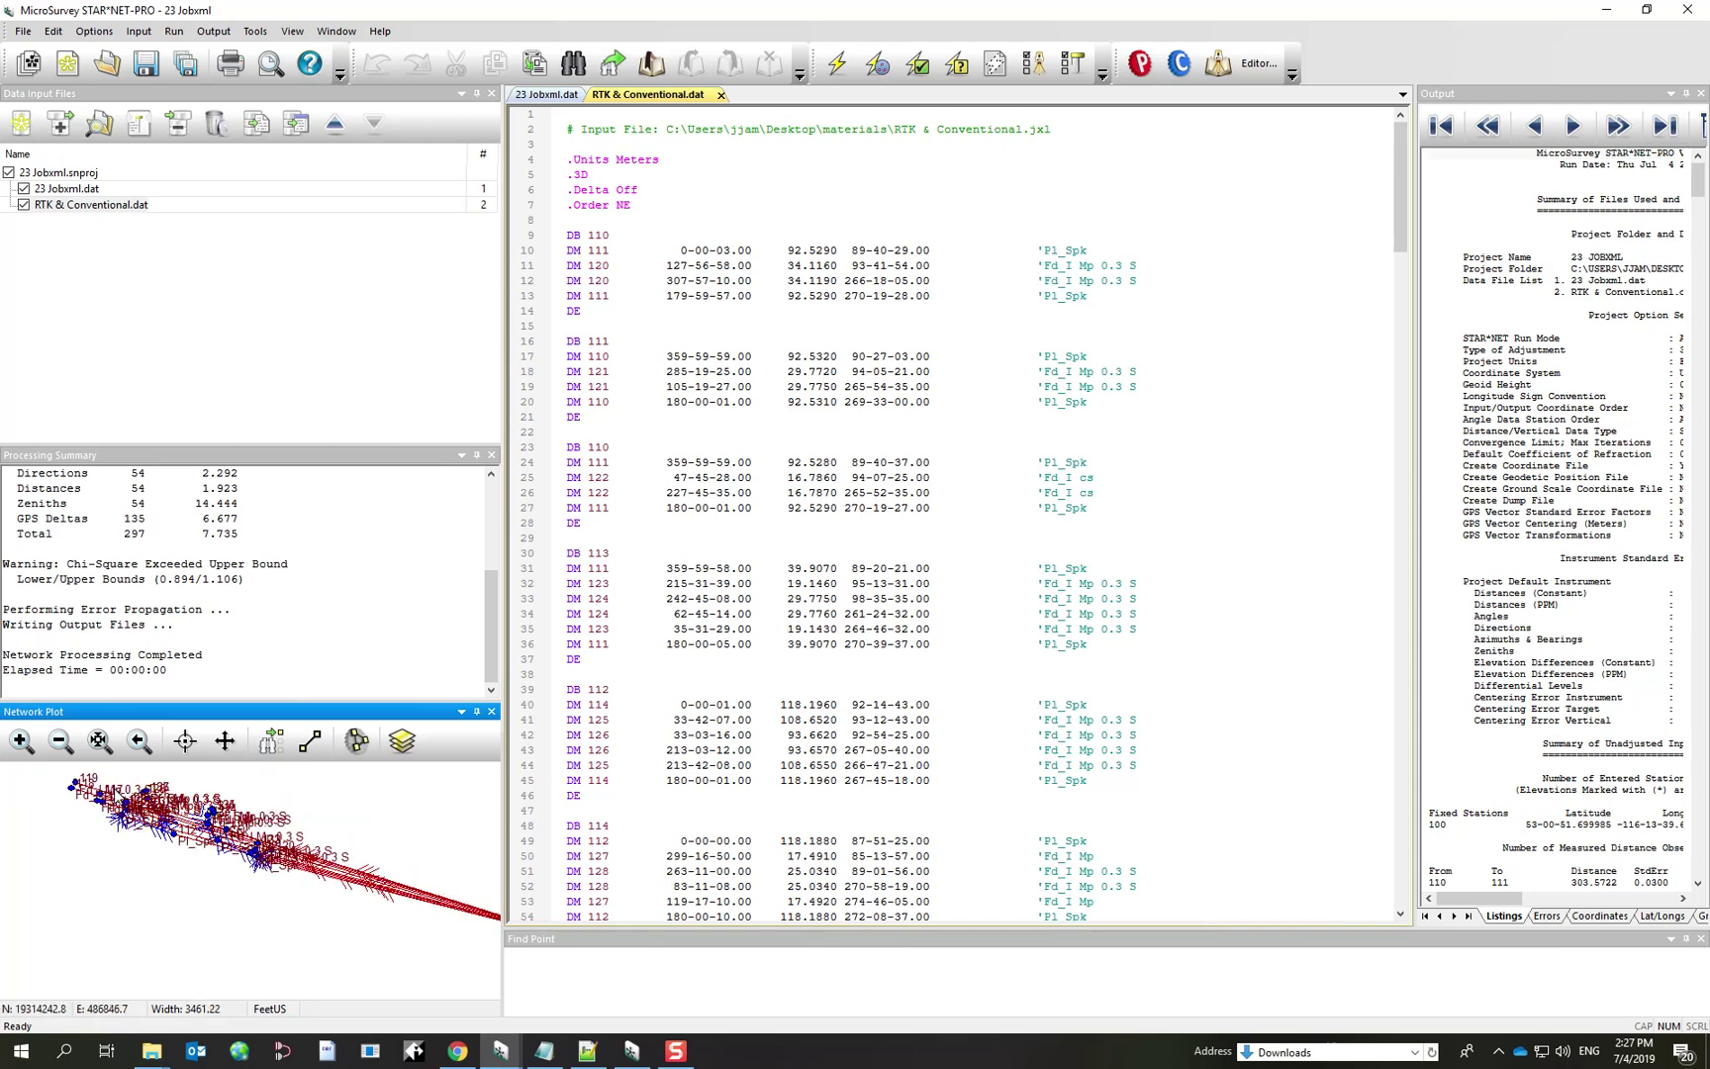
scroll(66, 773, "up", 1)
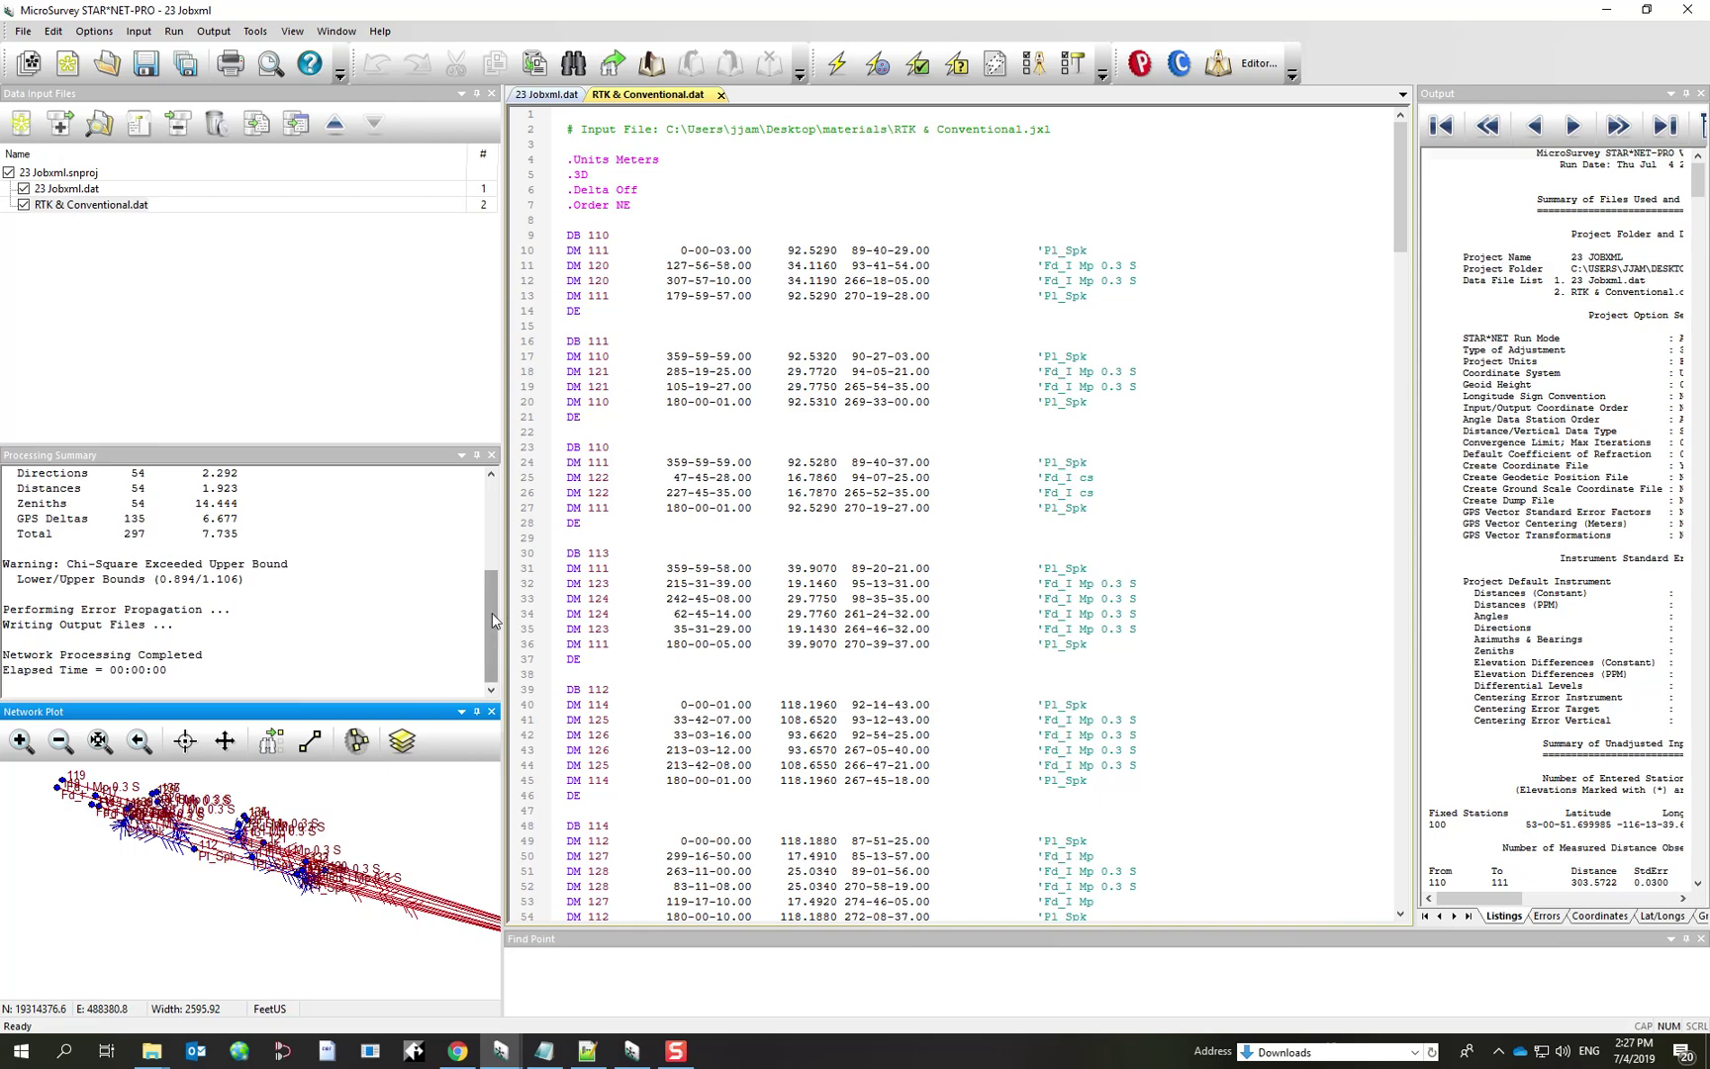
scroll(493, 616, "up", 1)
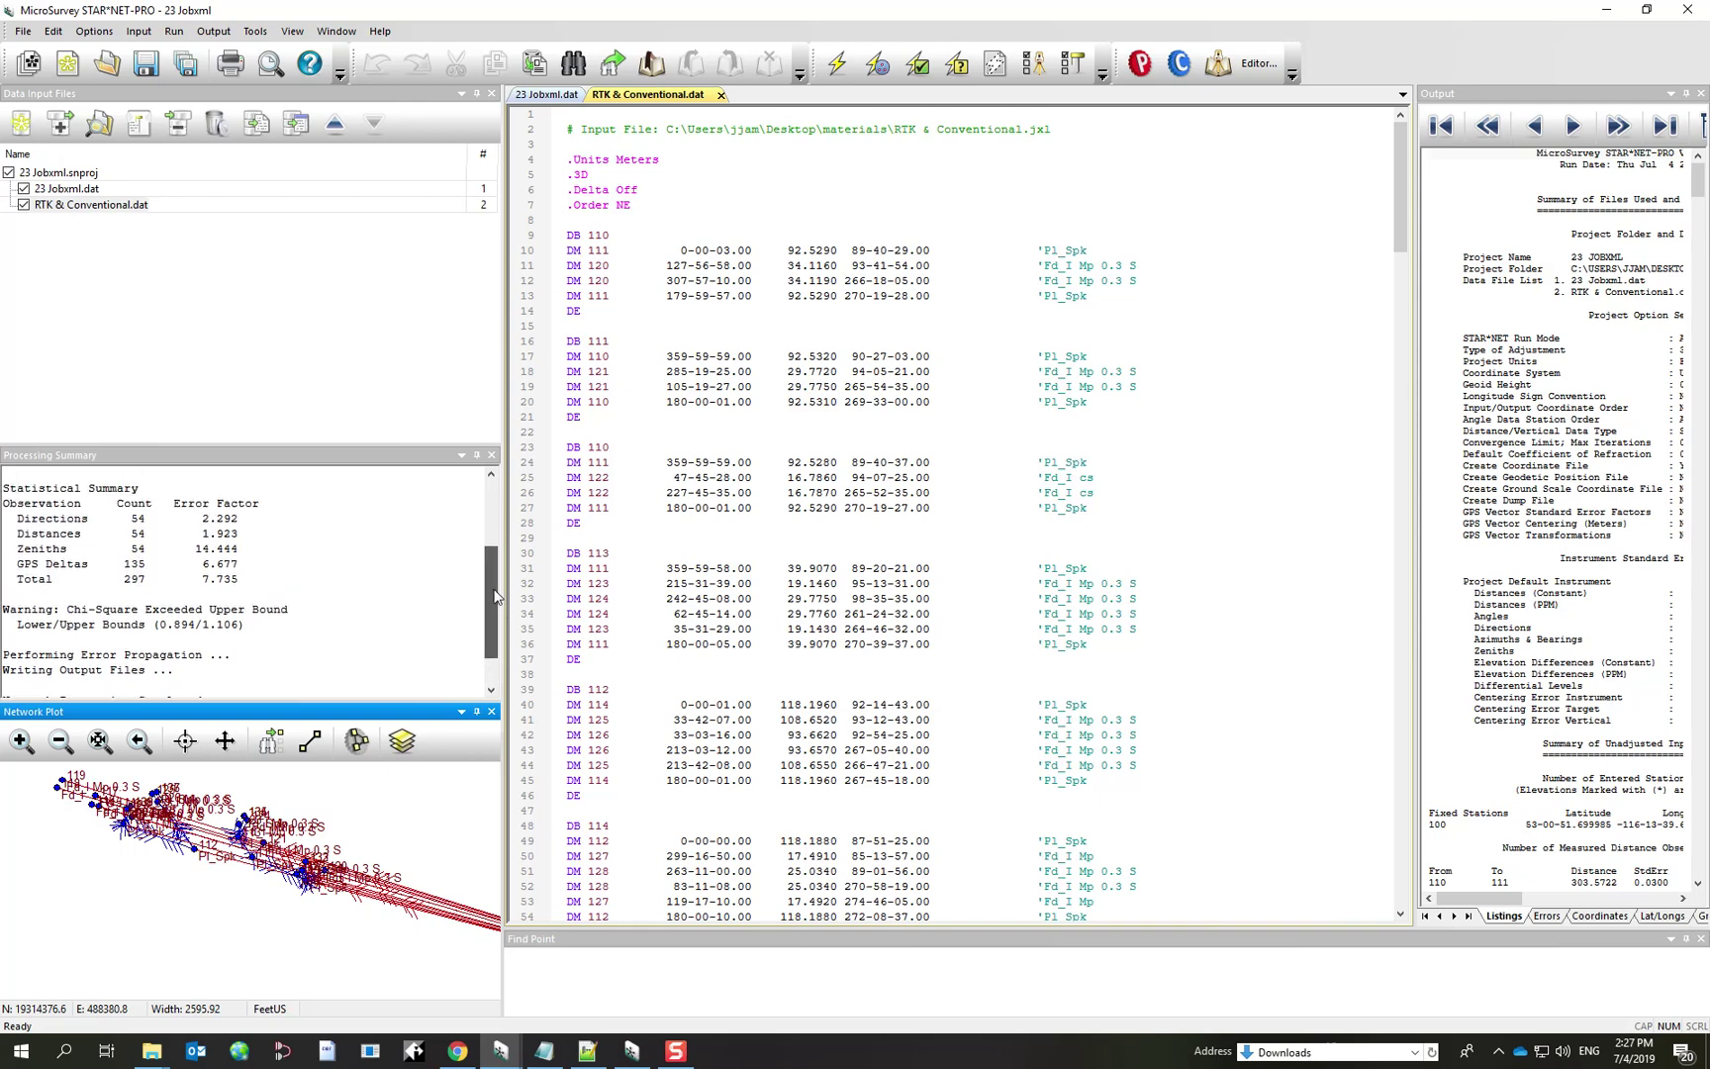
left_click(245, 549)
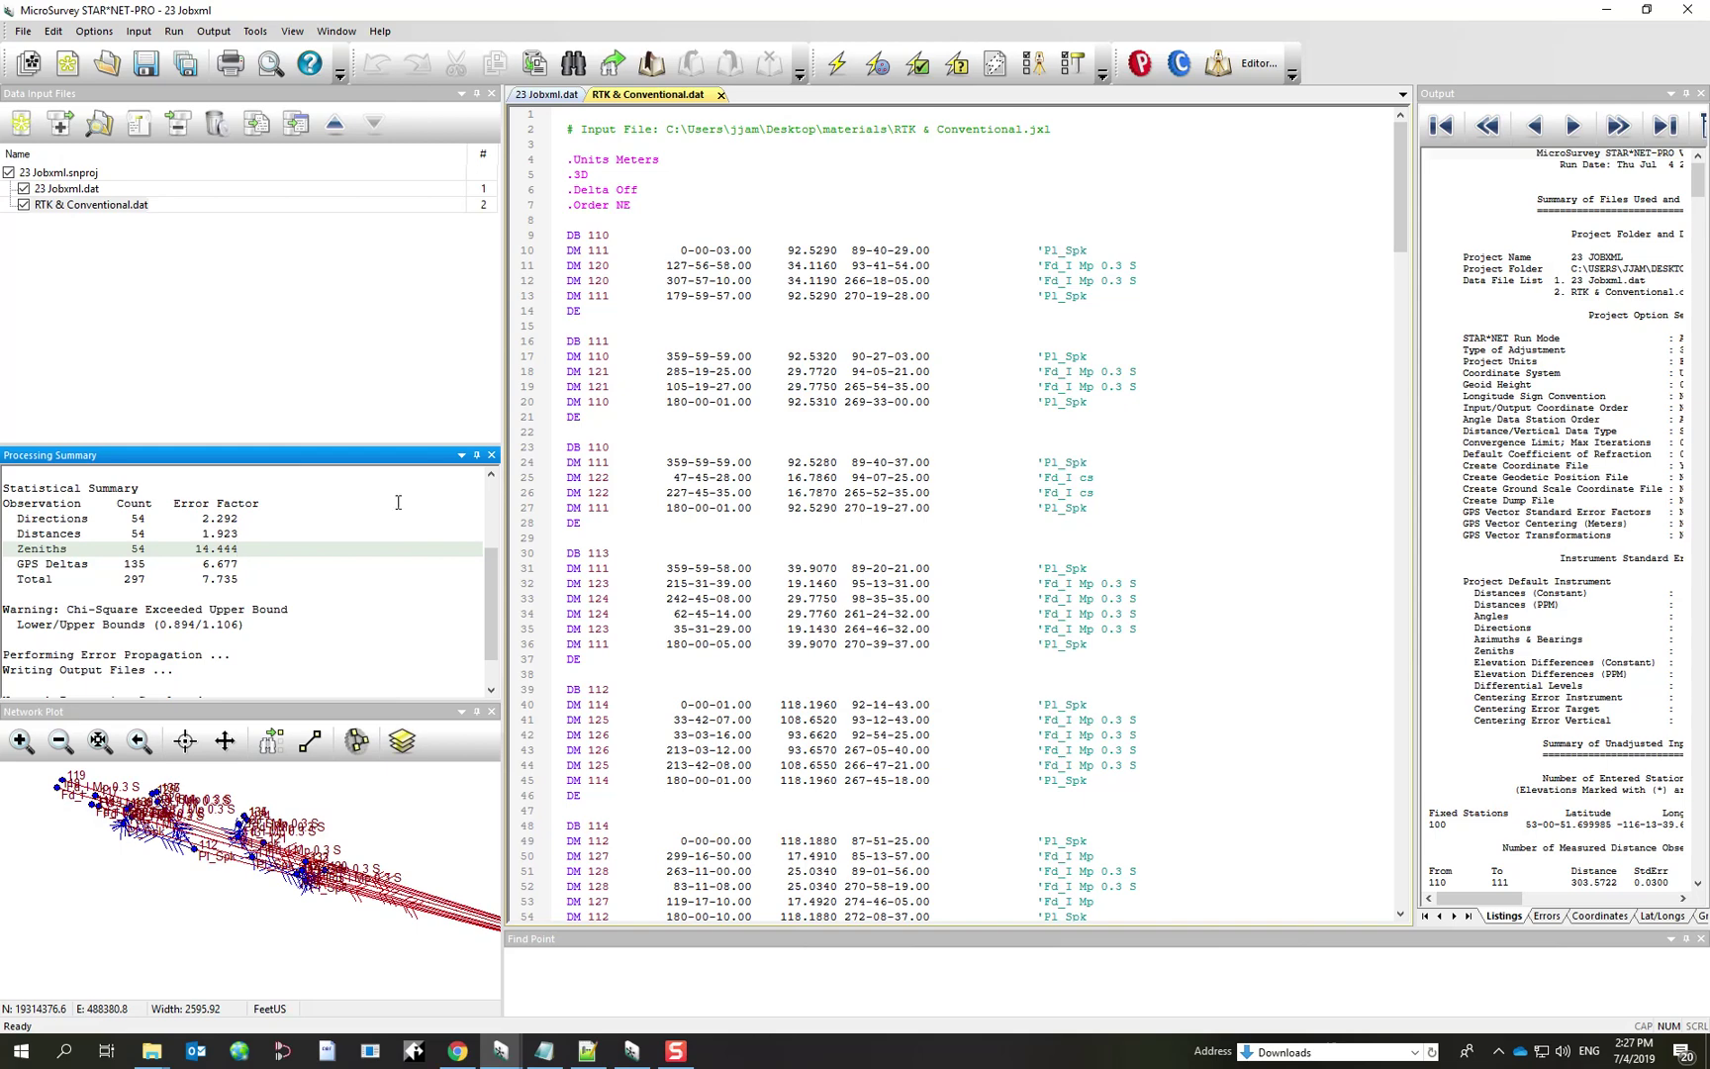
left_click(93, 33)
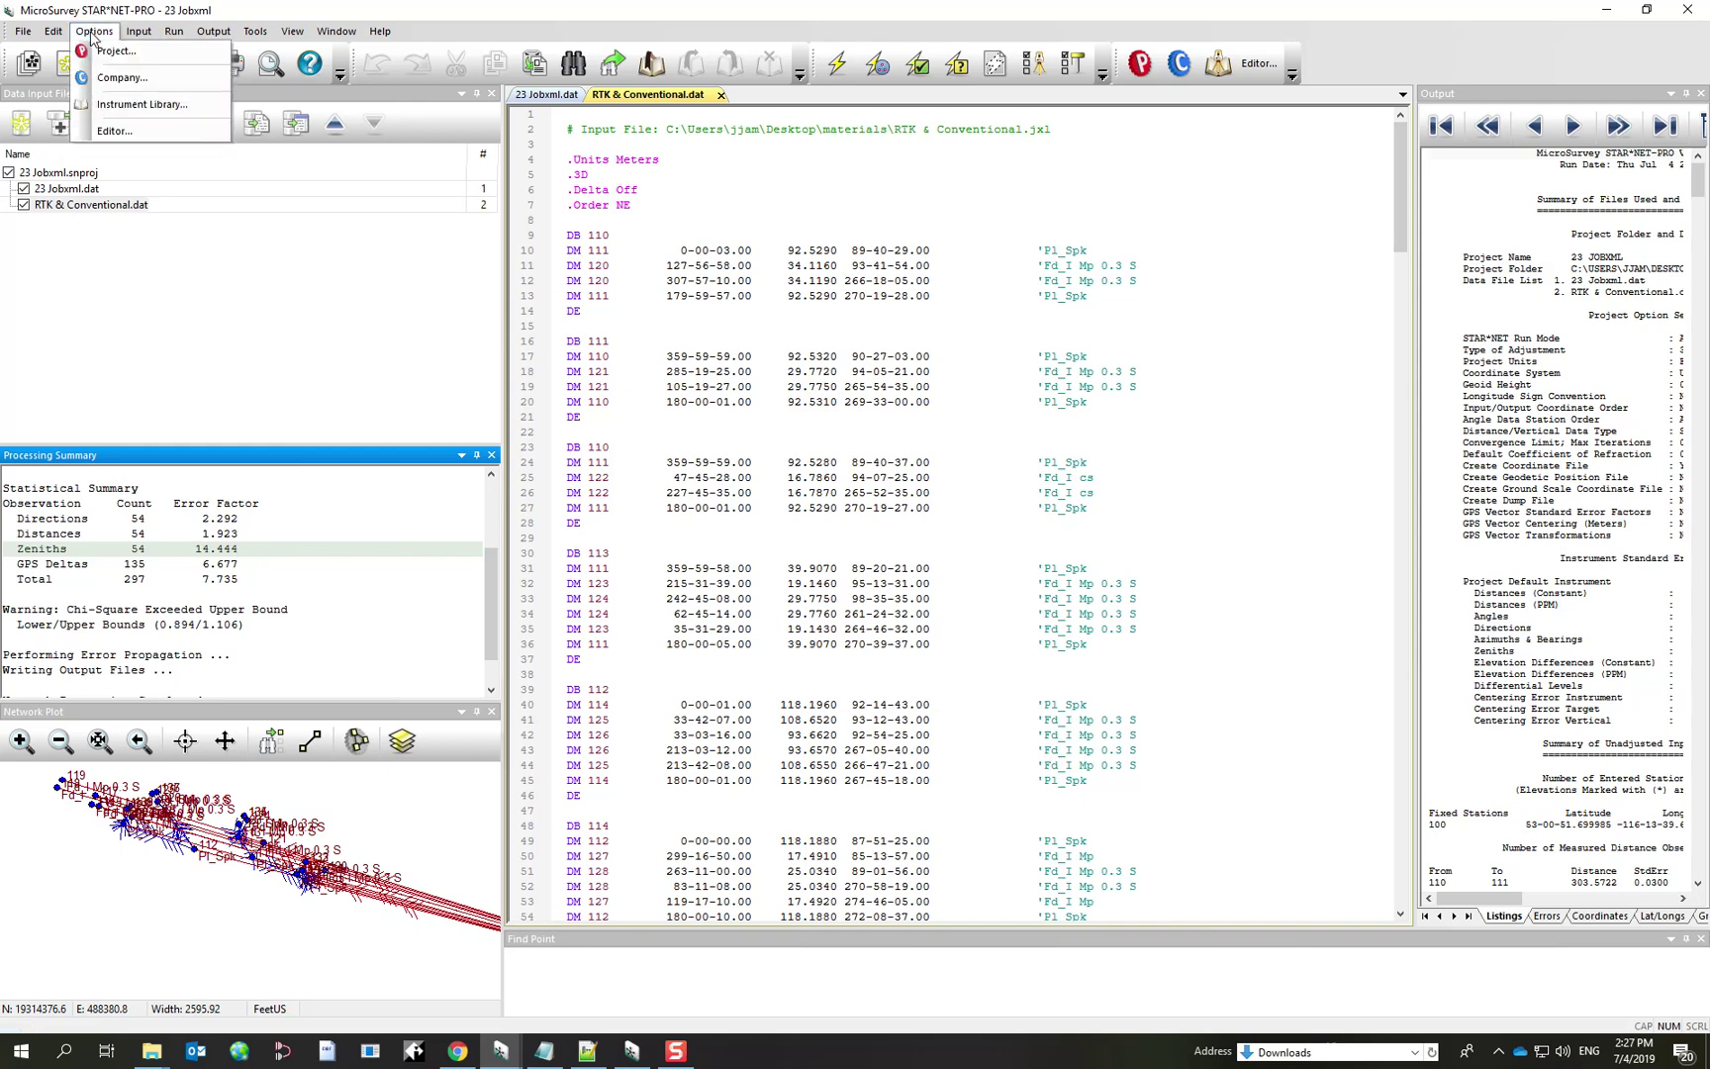
left_click(310, 285)
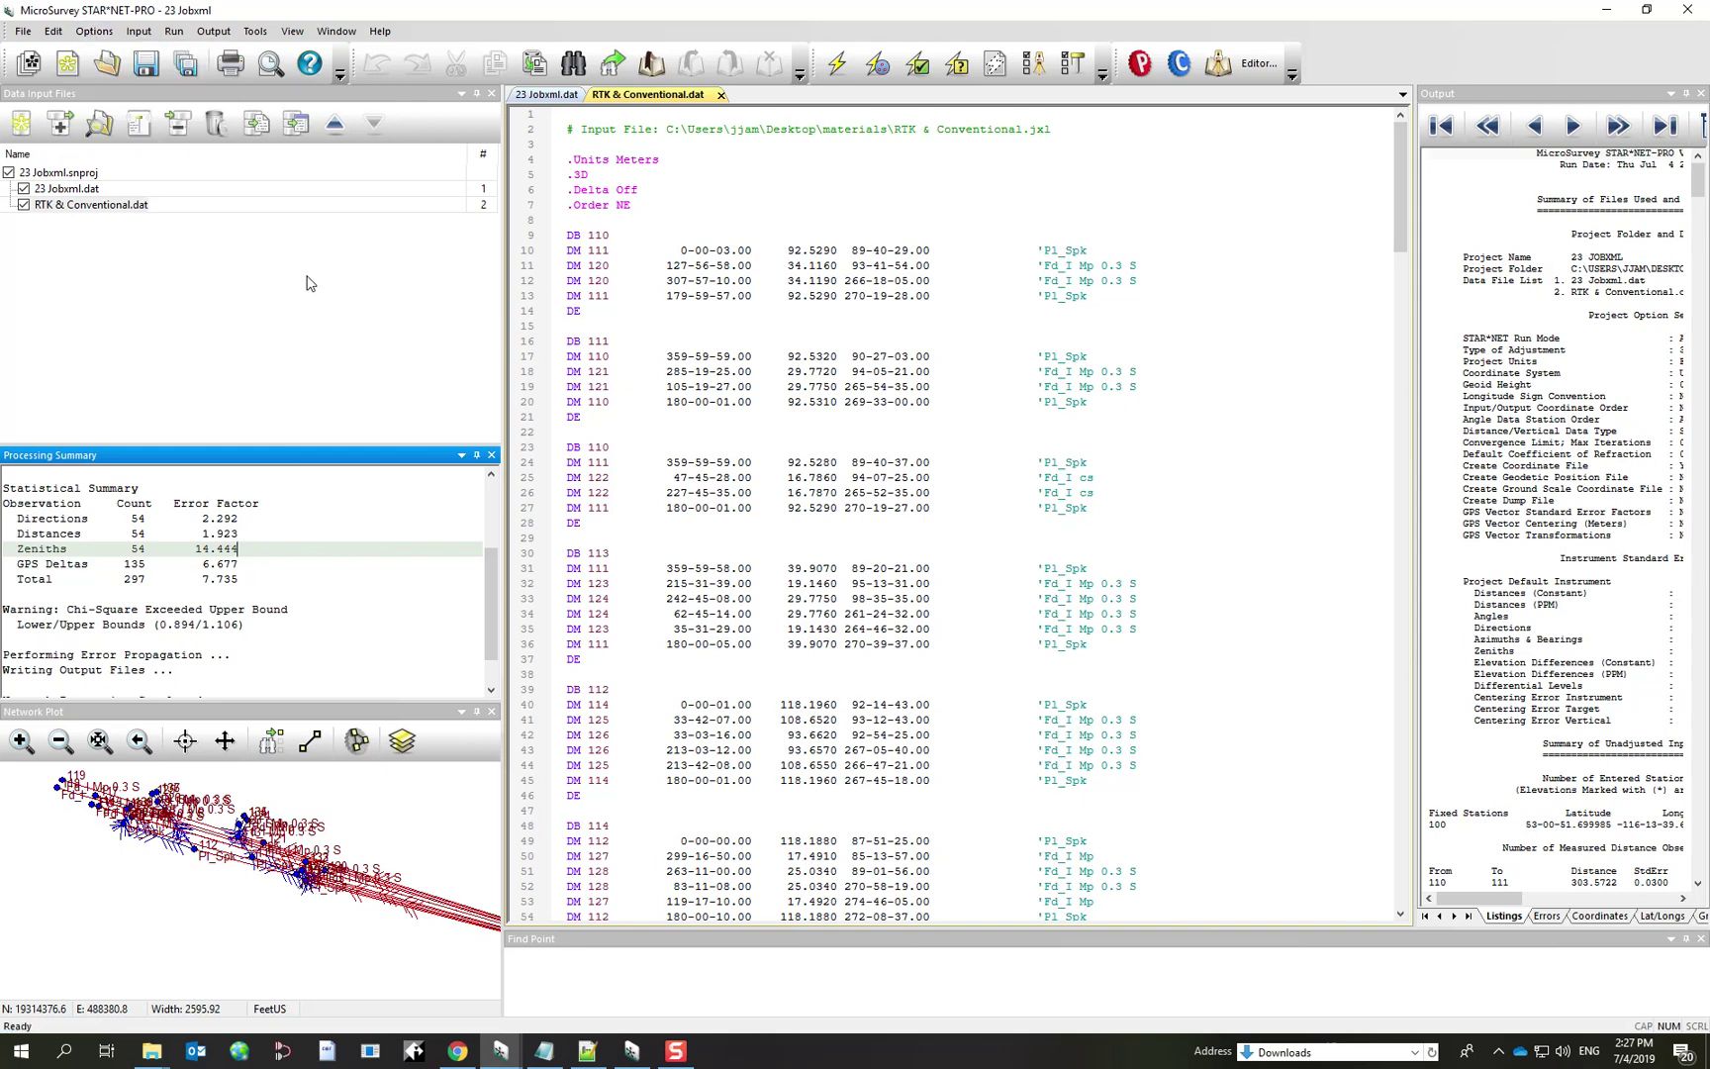